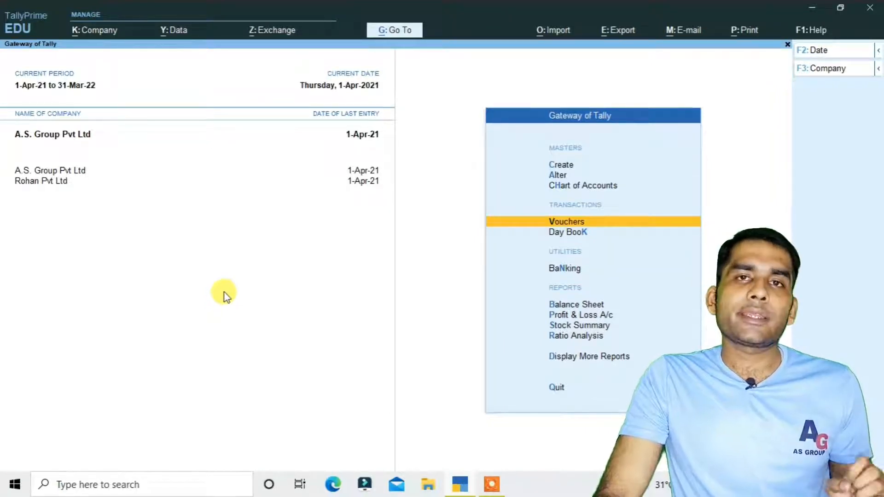
Start creating a new company with the company and mailing name As Group Multiple Gst Pvt Ltd.
key("alt")
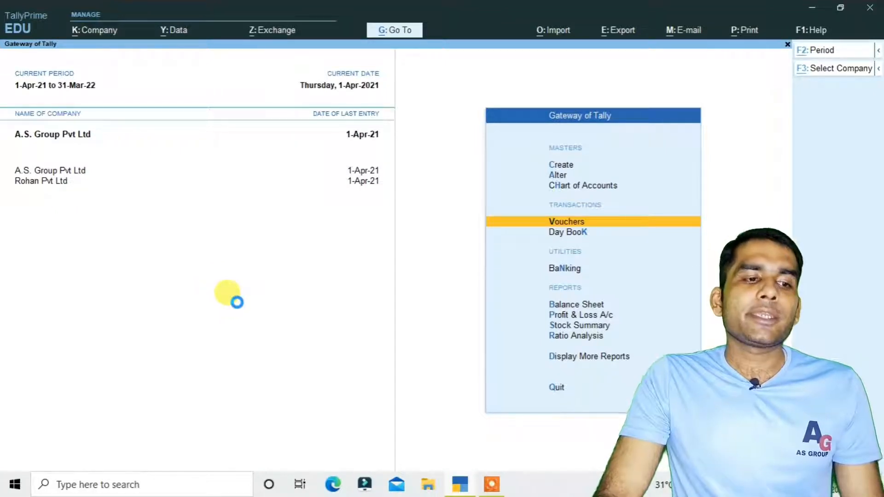
key("alt+F3")
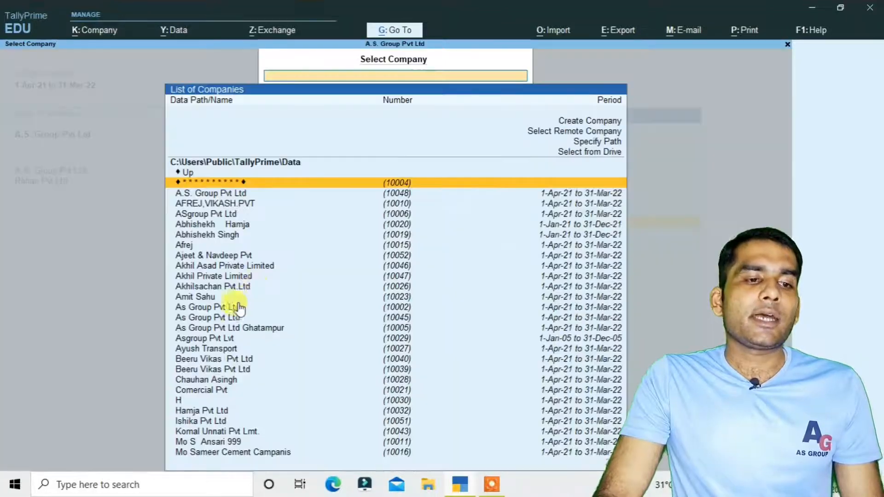
left_click(585, 123)
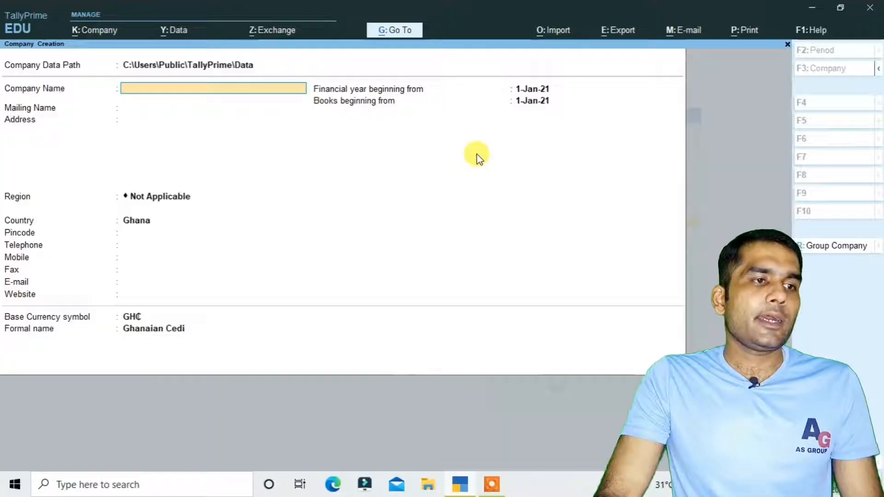
type("A")
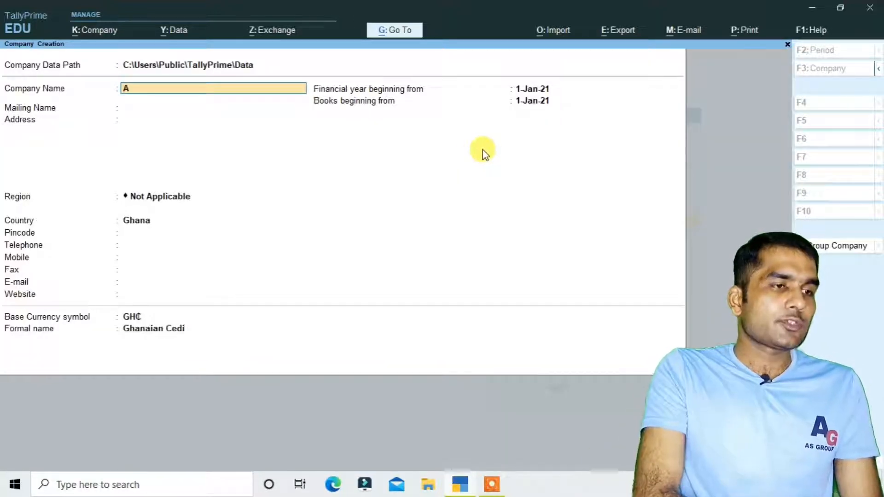
type("s Grou")
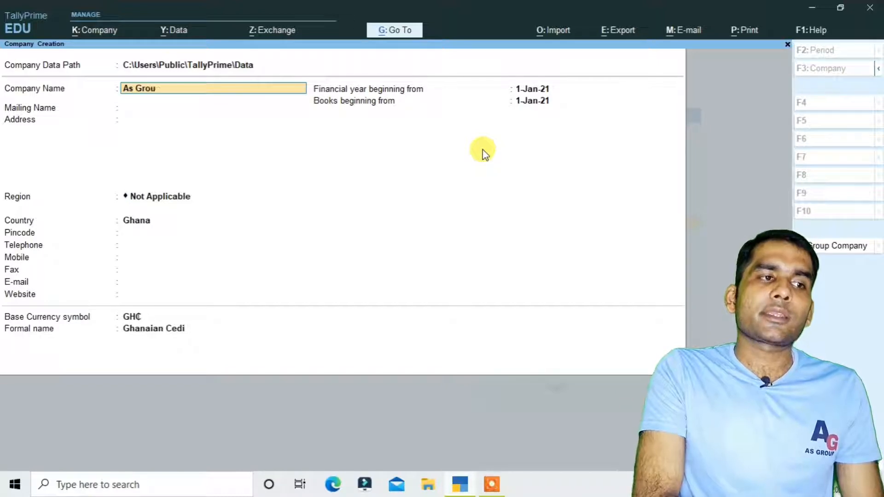
type("p Muli")
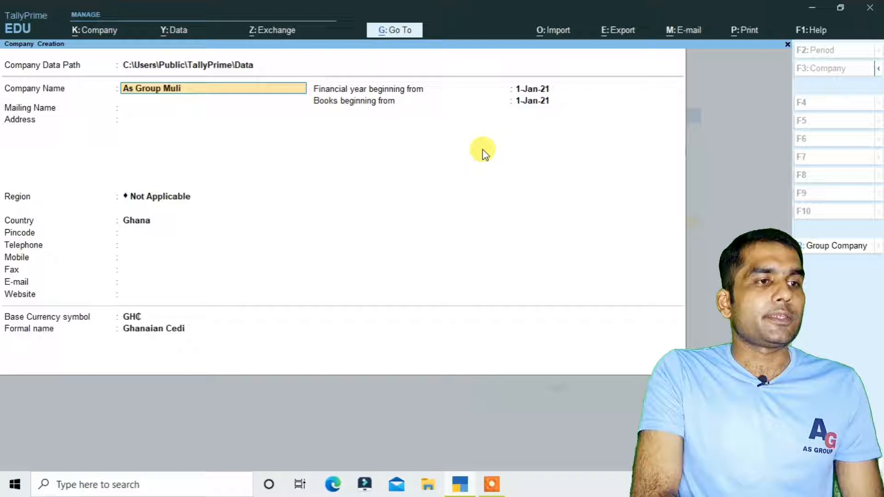
key("BackSpace")
type("tipl")
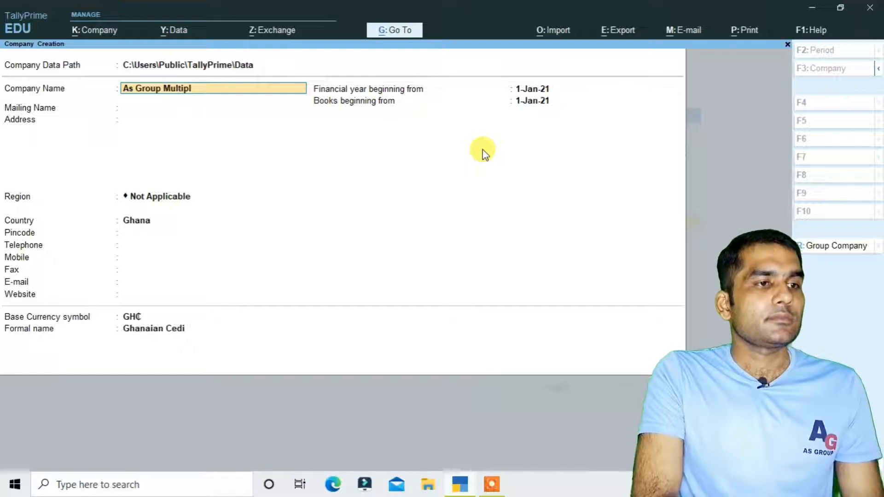
type("e Gst Pvt Ltd")
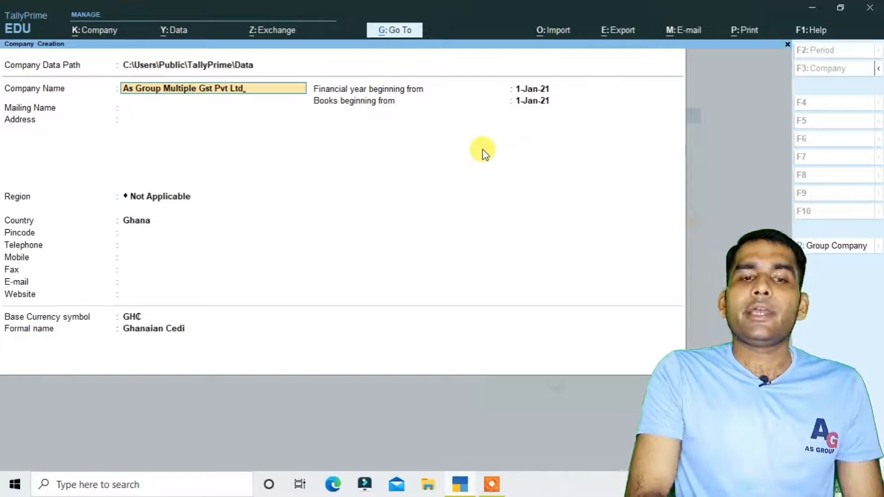
key("Return")
key("Return")
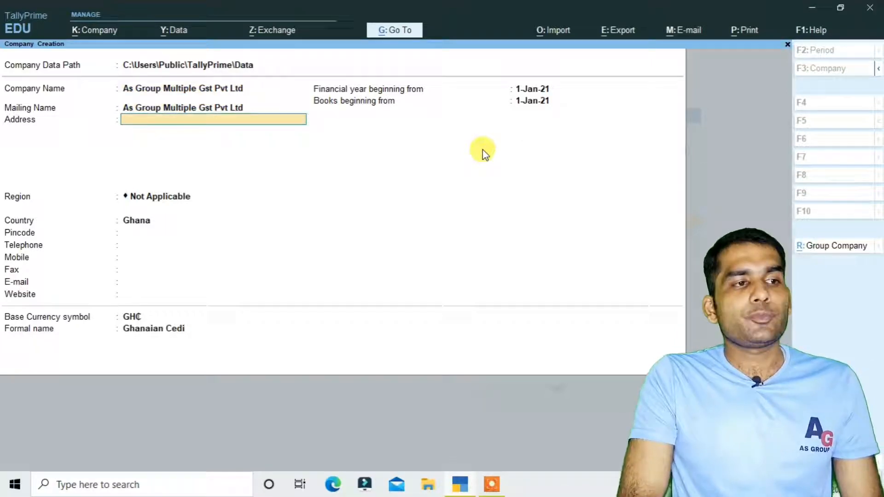
Enter the company's postal address in the company creation form.
type("Ghatamp")
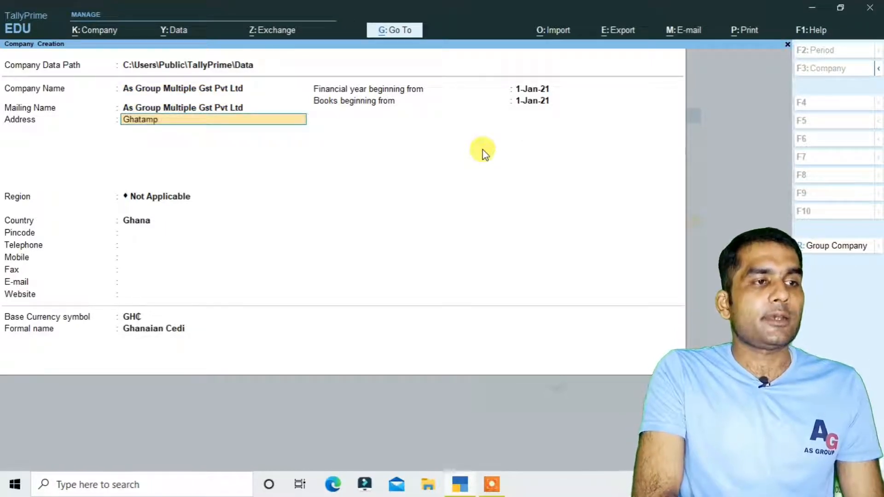
type("ur Knap")
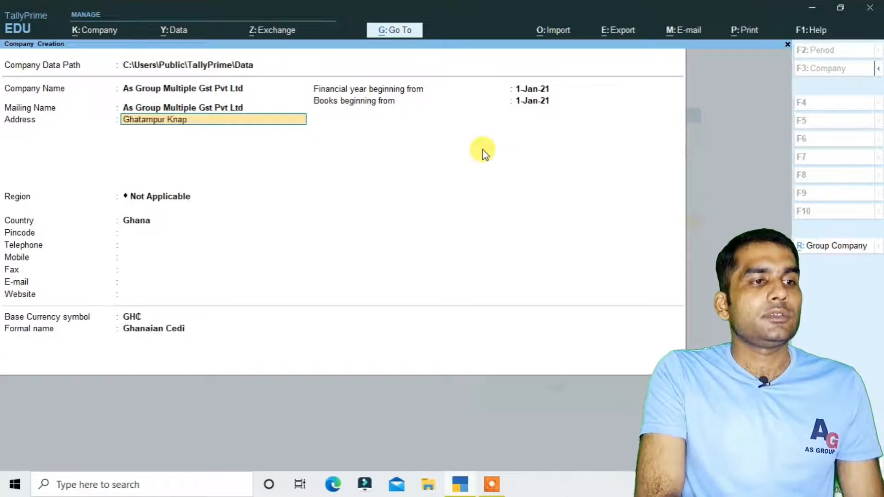
key("BackSpace")
type("a")
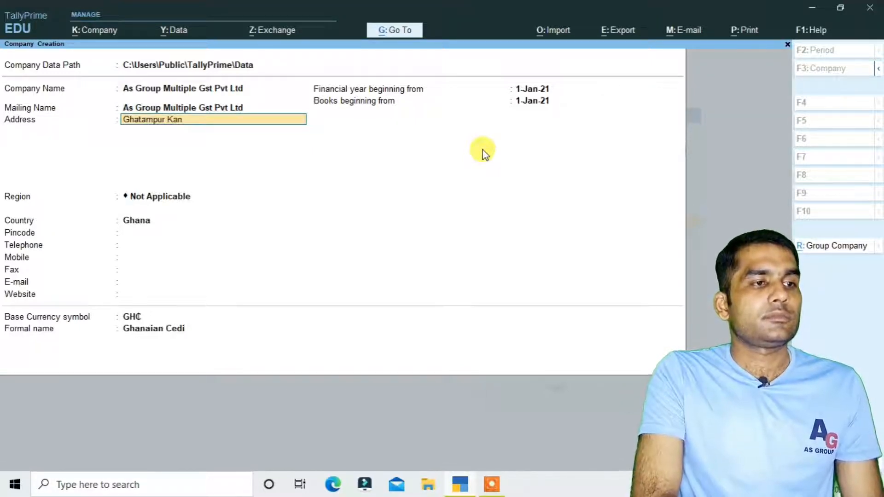
type("npur Nagar")
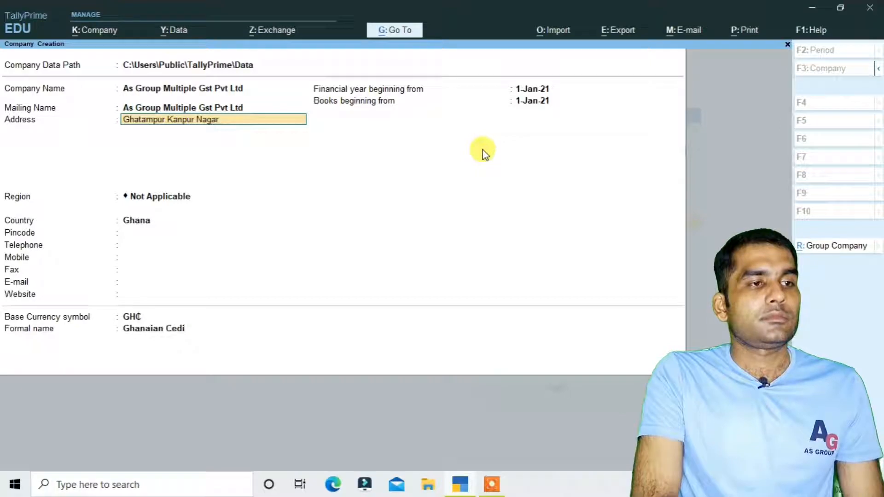
key("Return")
key("Return")
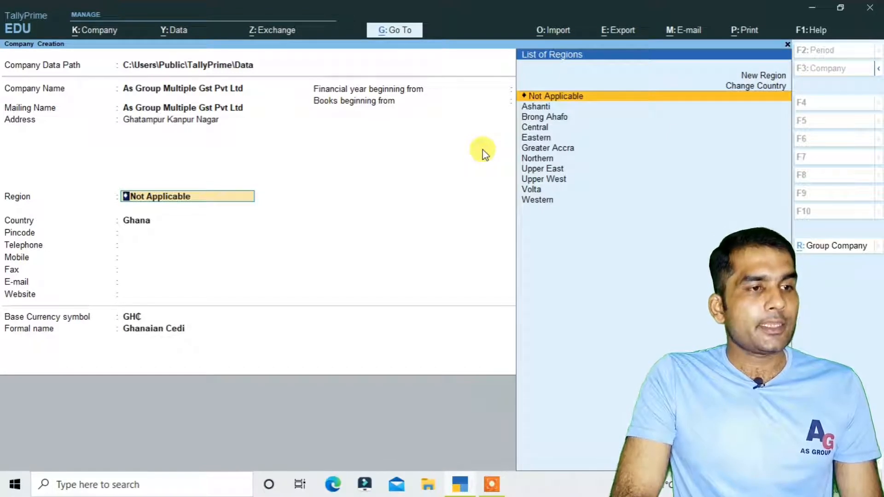
Set the company's country to India and its state to Uttar Pradesh.
key("Return")
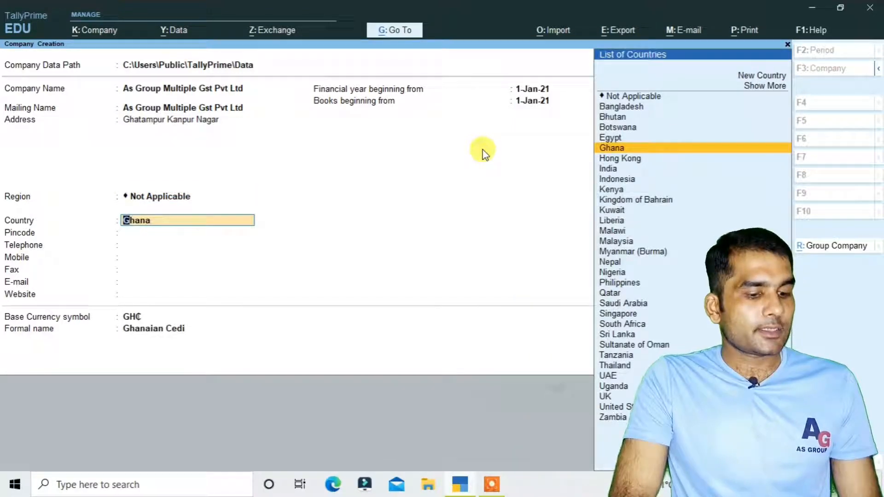
type("I")
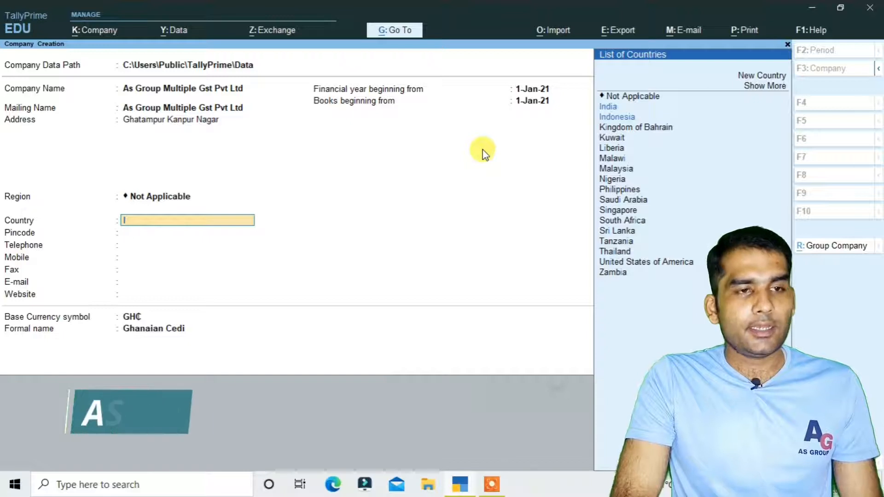
key("Return")
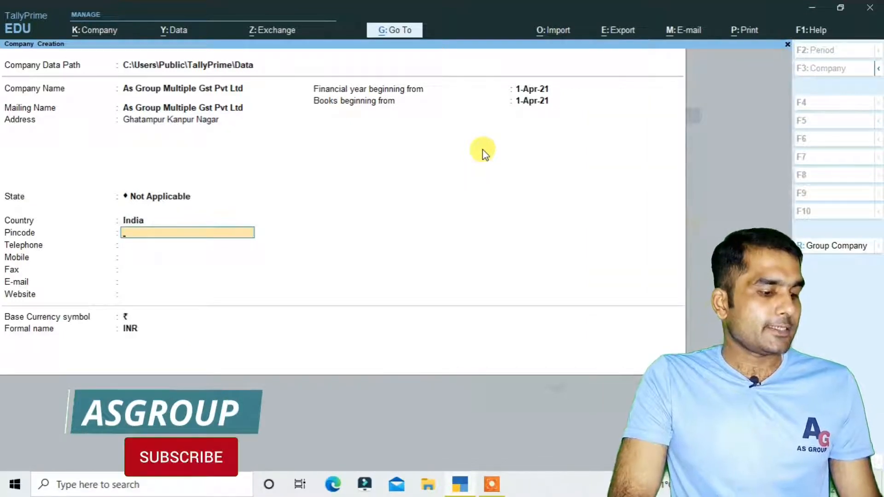
key("shift+Tab")
key("shift+Tab")
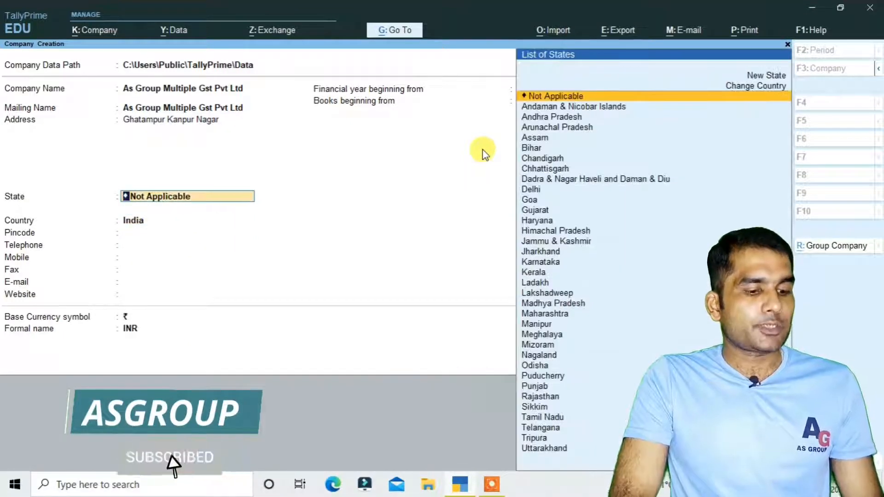
type("U")
key("Down")
key("Down")
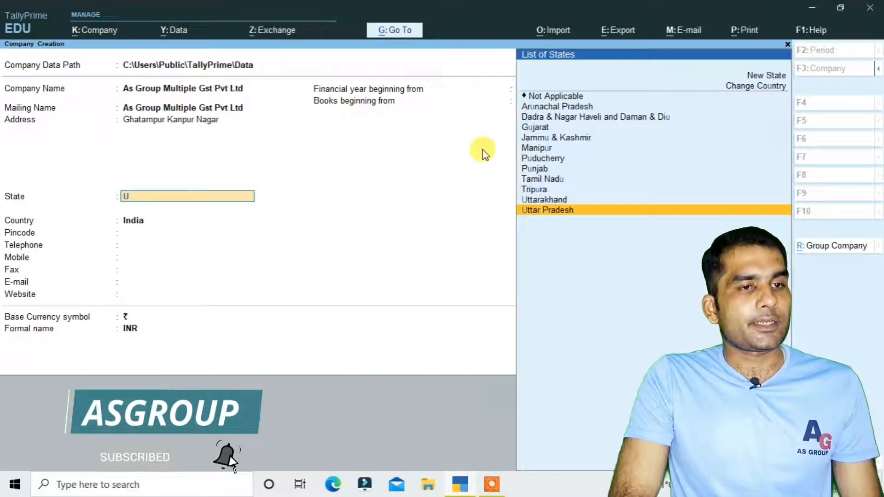
key("Return")
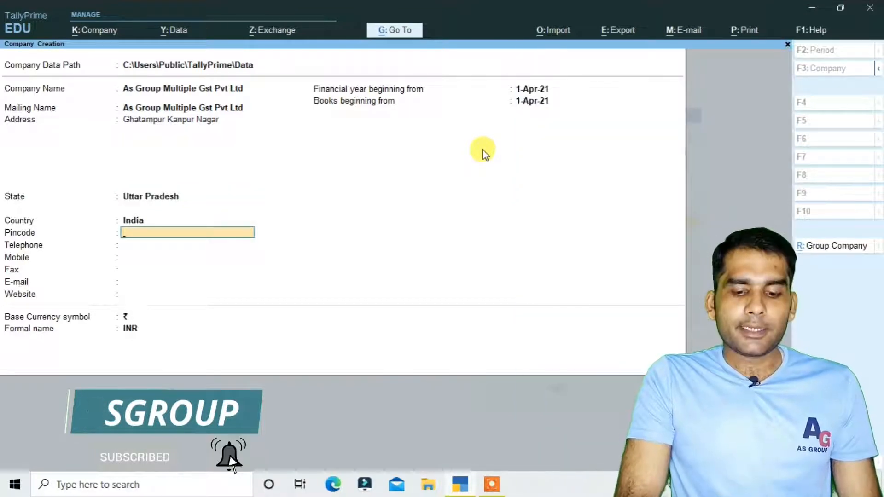
Enter the company's pincode, leave the telephone, mobile, fax, e-mail and website blank, and save the company.
type("209206")
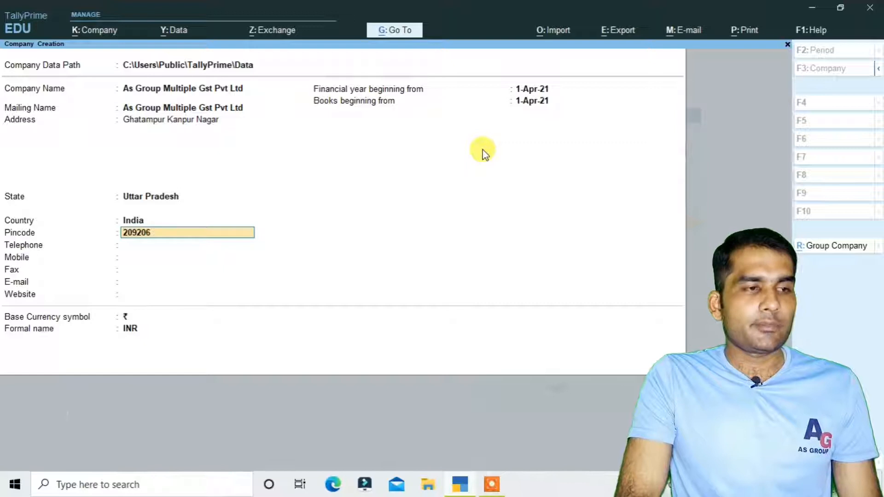
key("Return")
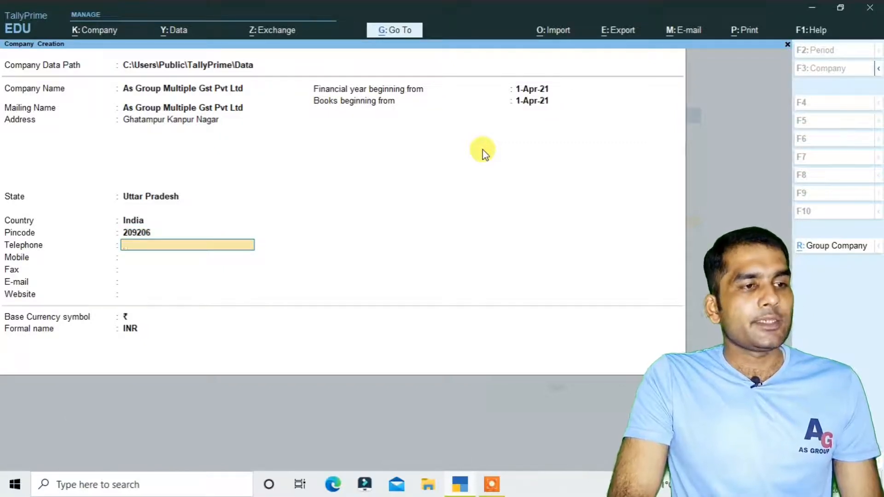
key("Return")
key("Return")
key("Return")
key("Return")
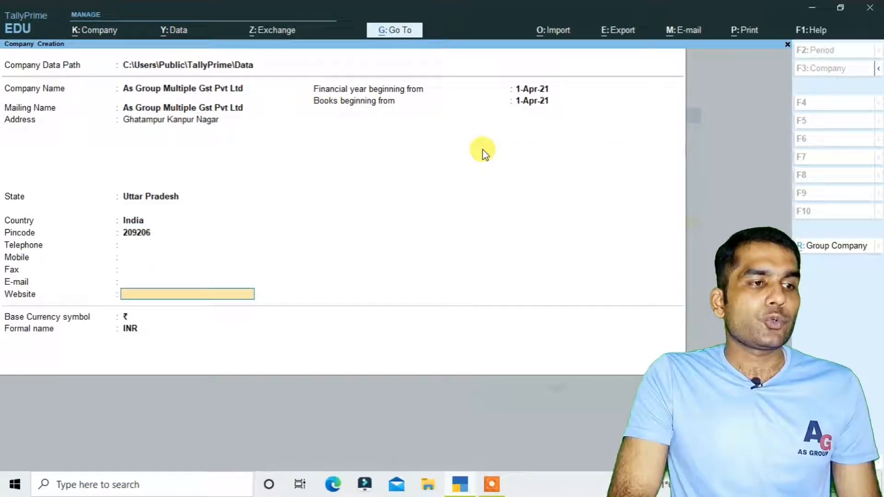
key("ctrl")
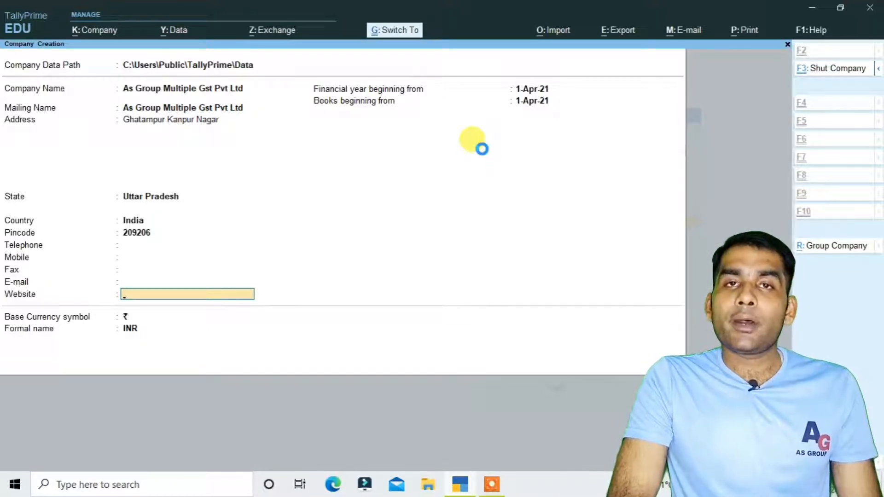
key("ctrl+a")
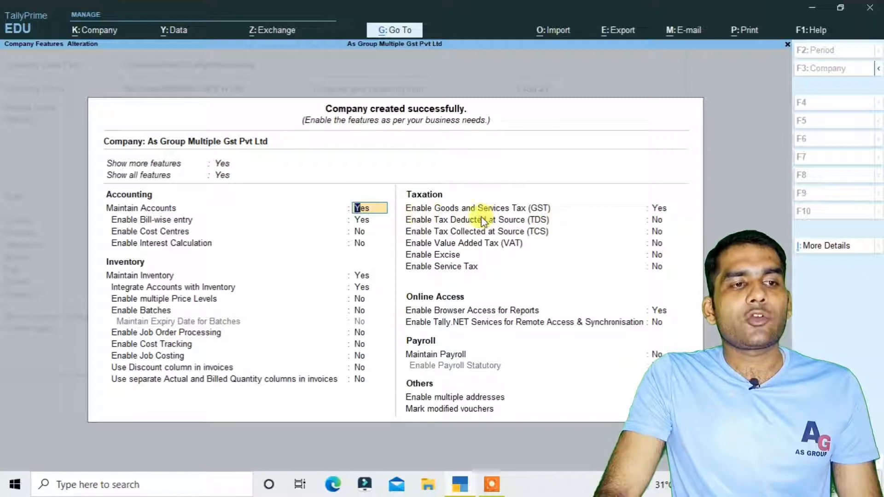
Enable GST and accept state Uttar Pradesh, Regular registration, Assessee of Other Territory No, and GST applicable from 1-Apr-21.
left_click(660, 211)
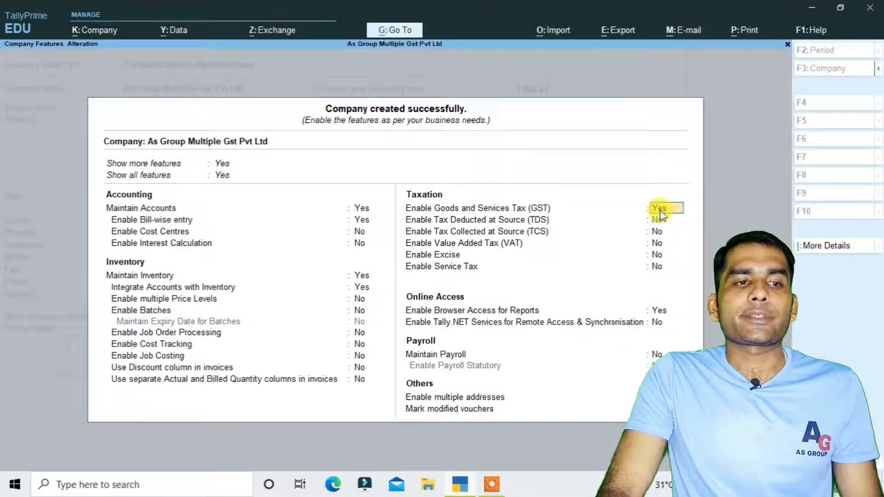
key("Return")
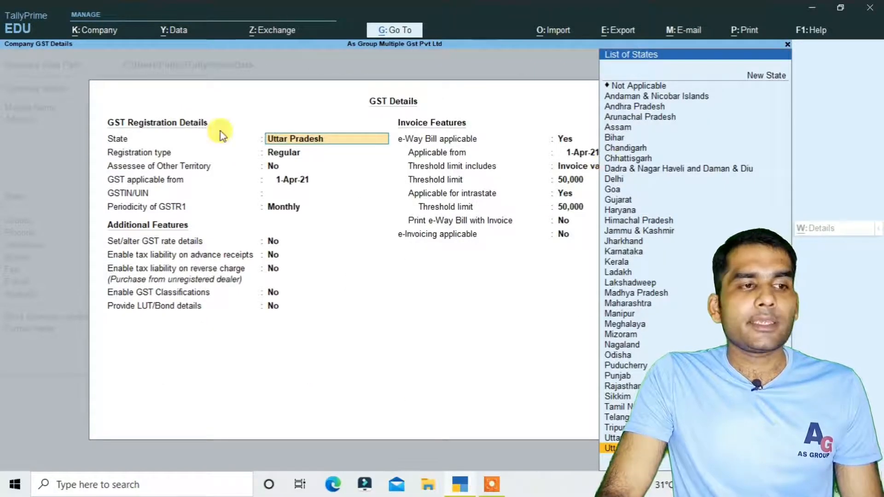
key("Return")
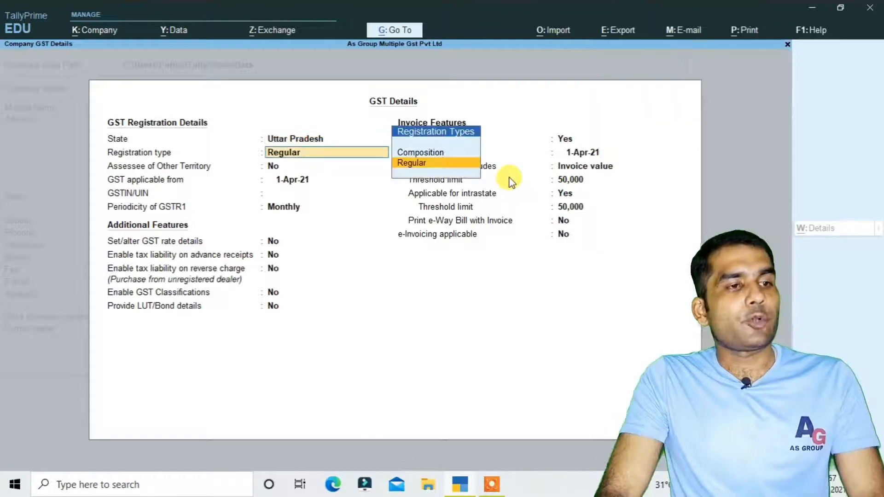
key("Return")
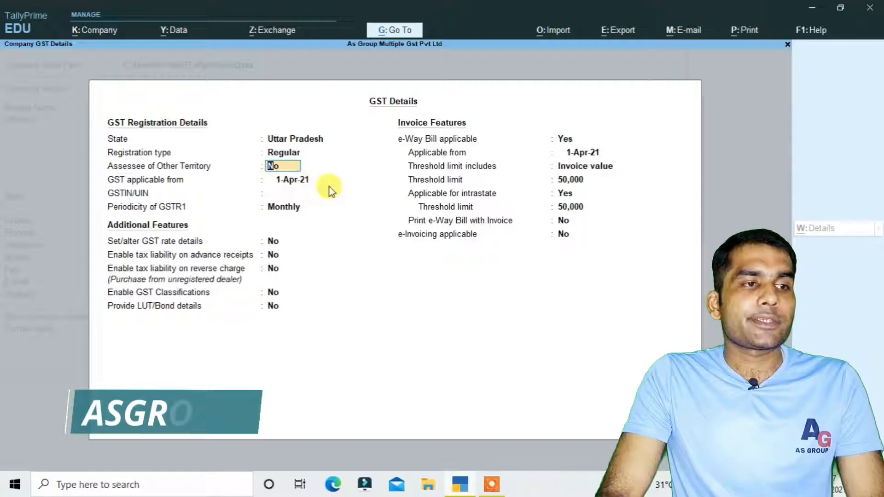
key("Return")
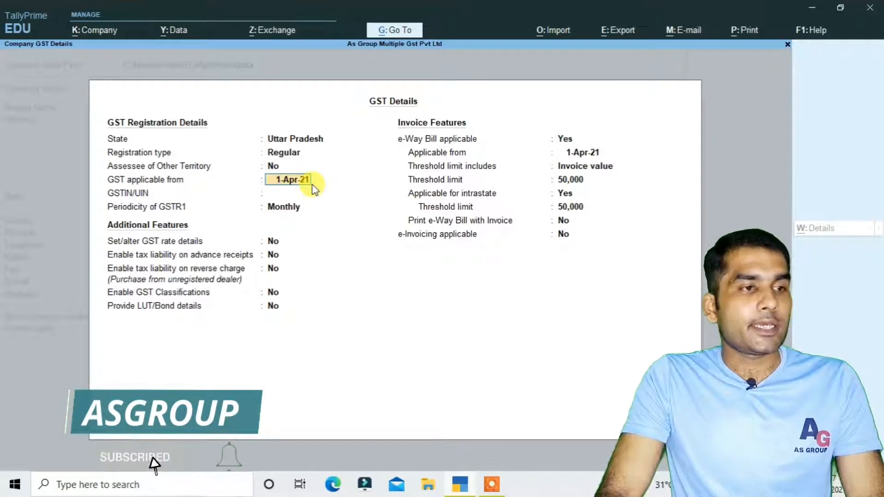
key("Return")
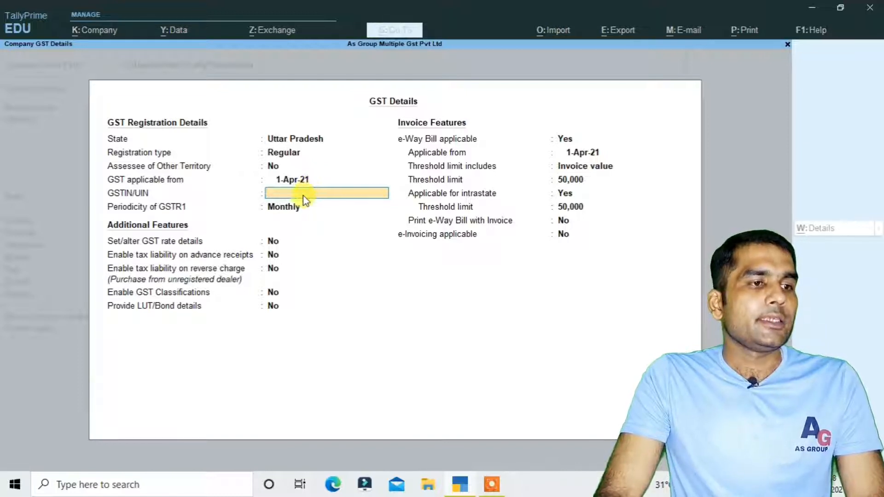
Leave the GSTIN/UIN blank, keep GSTR1 periodicity Monthly, and accept No for all additional GST features.
left_click(303, 207)
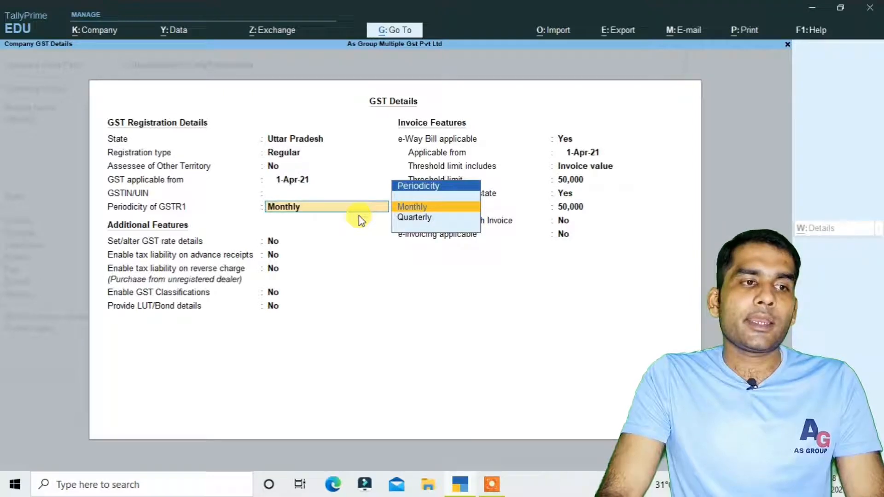
key("Return")
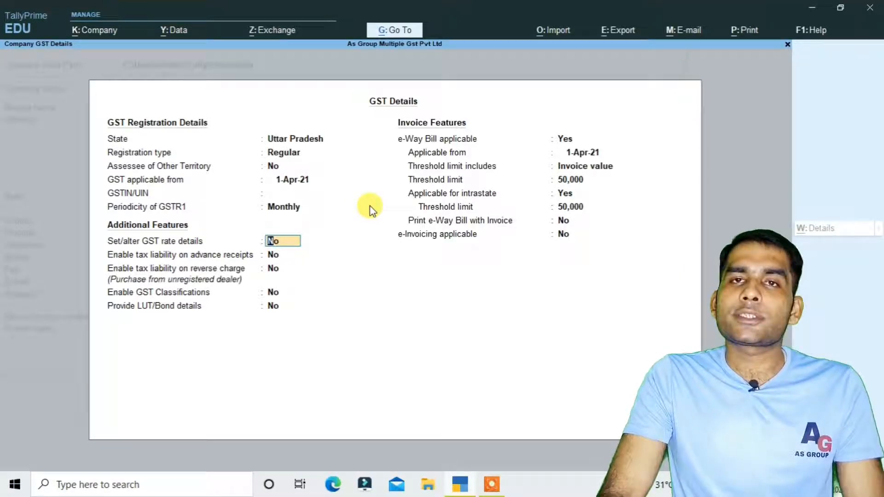
key("Return")
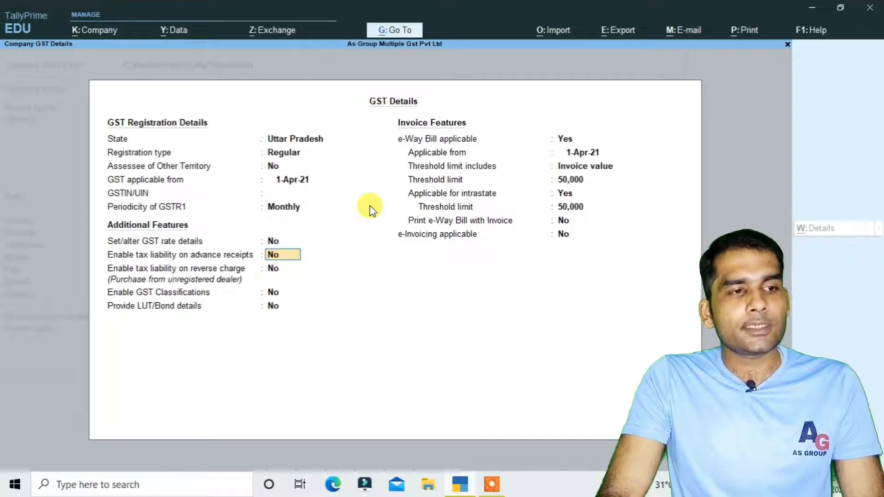
key("Return")
key("Return")
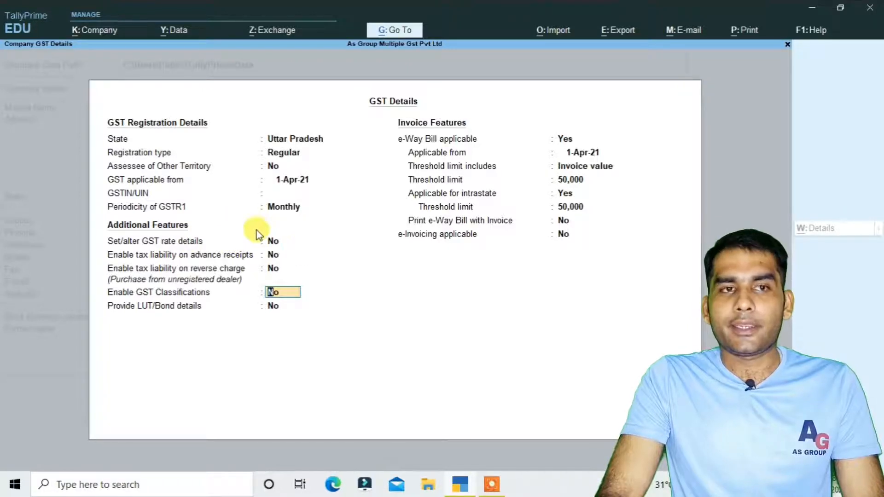
key("Return")
key("Return")
Enable e-Way Bill from 1-Apr-21 with the threshold limit including Taxable goods value, and accept 50,000 limits with intrastate applicability Yes.
key("Return")
key("Return")
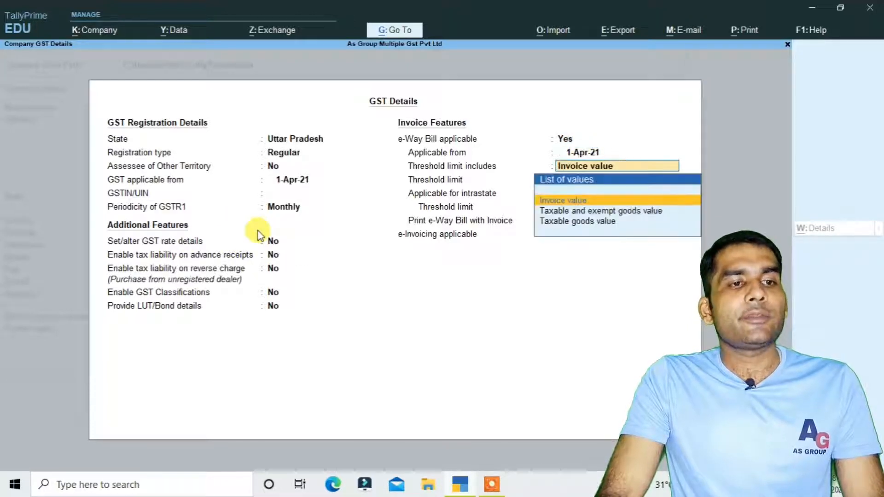
key("Down")
key("Down")
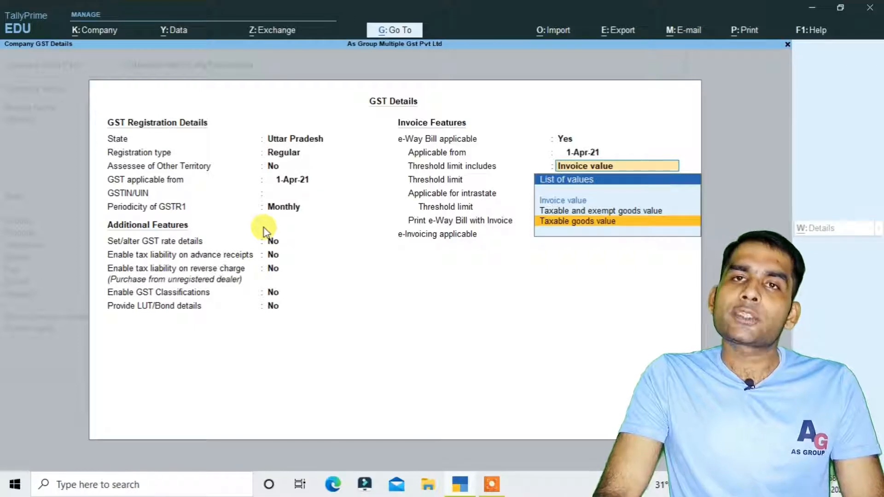
key("Return")
key("Return")
key("Return")
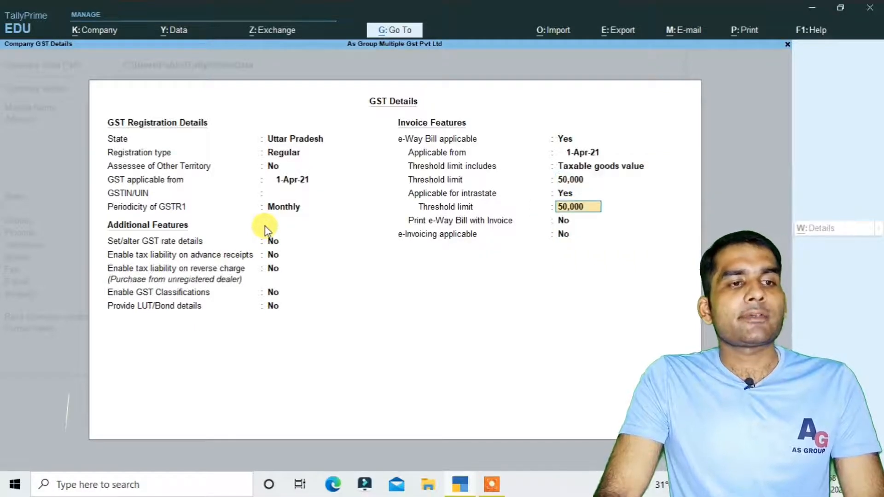
key("Return")
Keep e-Way Bill printing with invoice and e-Invoicing at No, and save the GST details and company features.
key("Return")
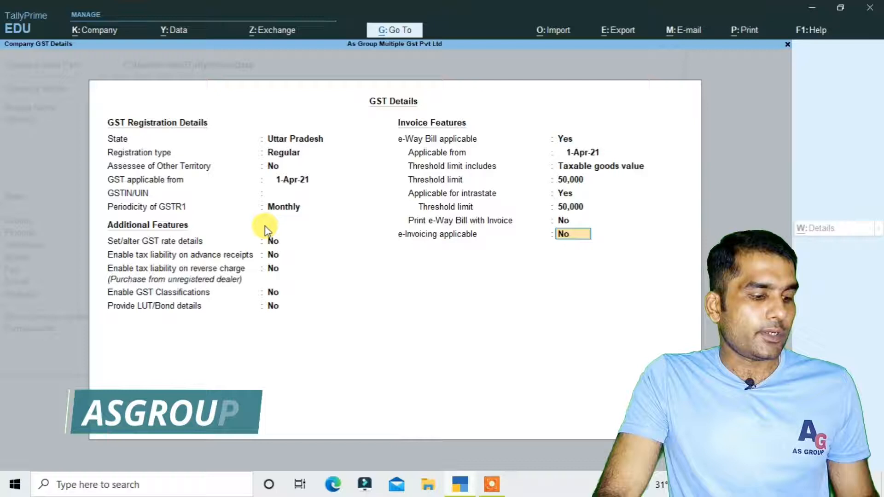
key("ctrl+a")
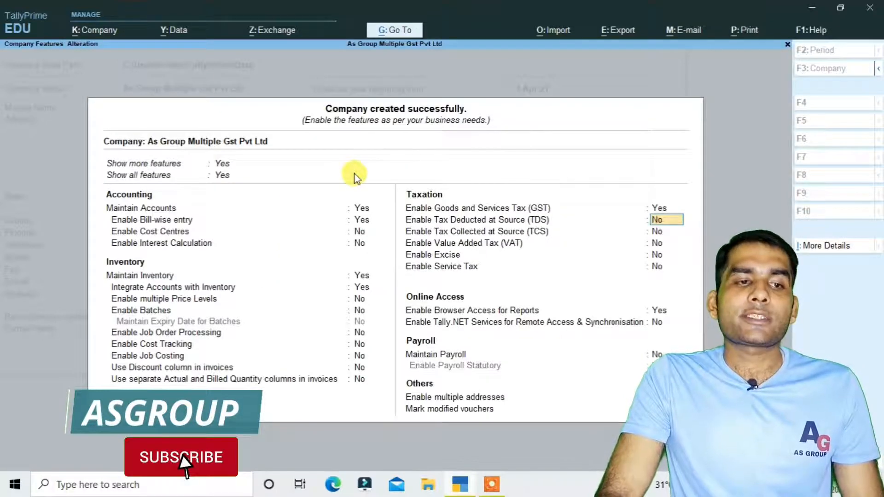
key("ctrl+a")
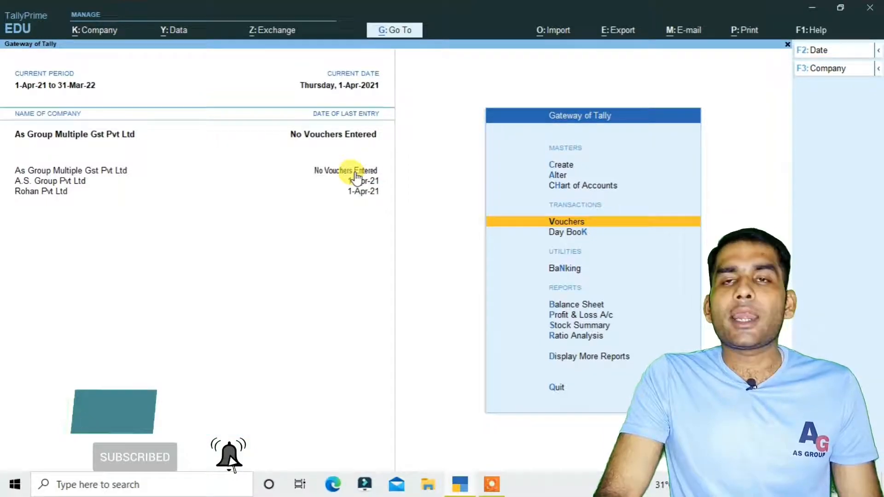
Open the creation form for a new stock group.
key("Up")
key("Up")
key("Up")
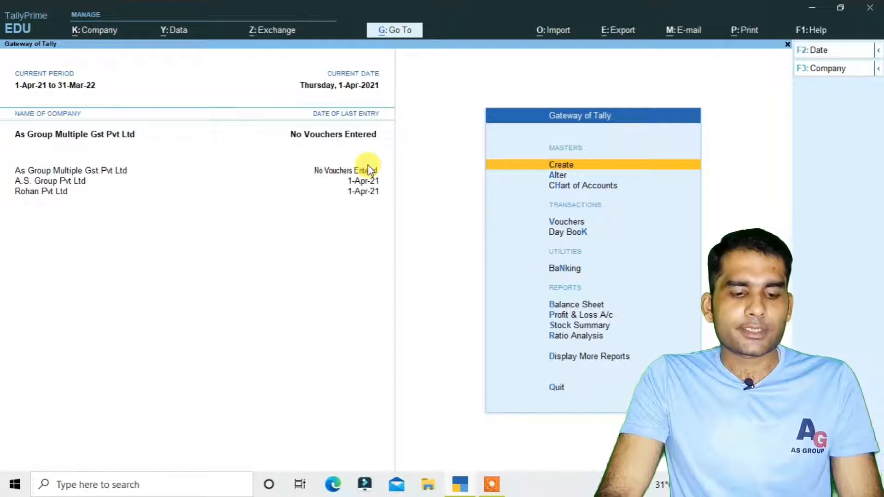
key("Return")
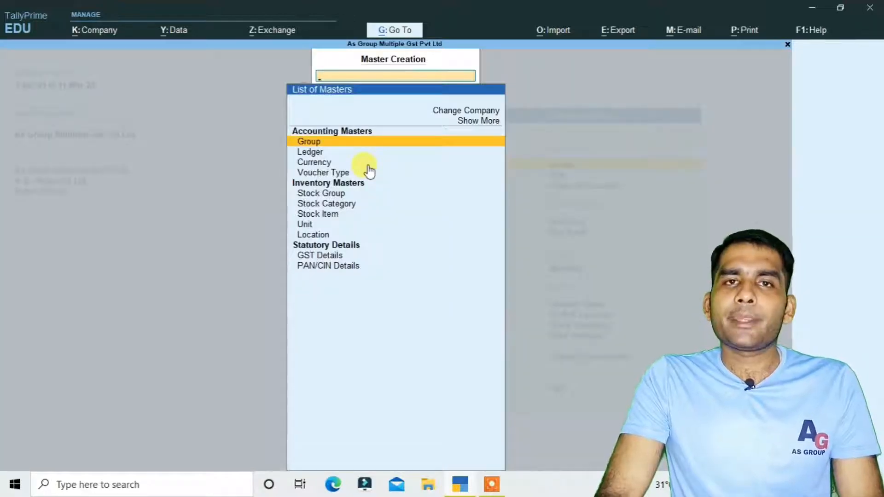
key("Down")
key("Down")
key("Down")
key("Down")
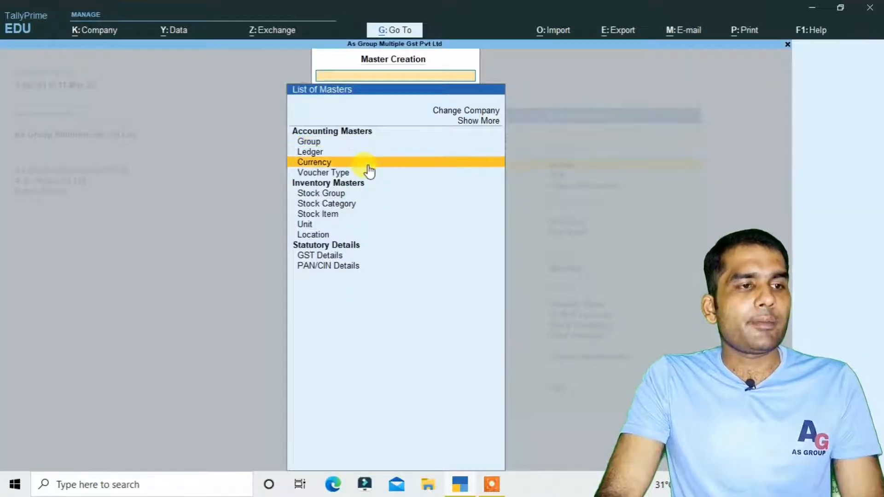
key("Return")
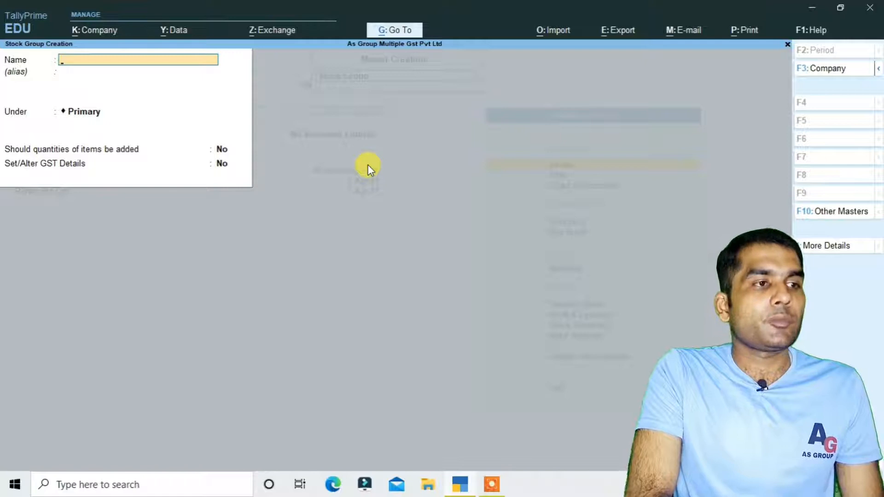
Create the stock group Samsung under Primary, with adding item quantities and Set/Alter GST Details both No.
type("Samsung")
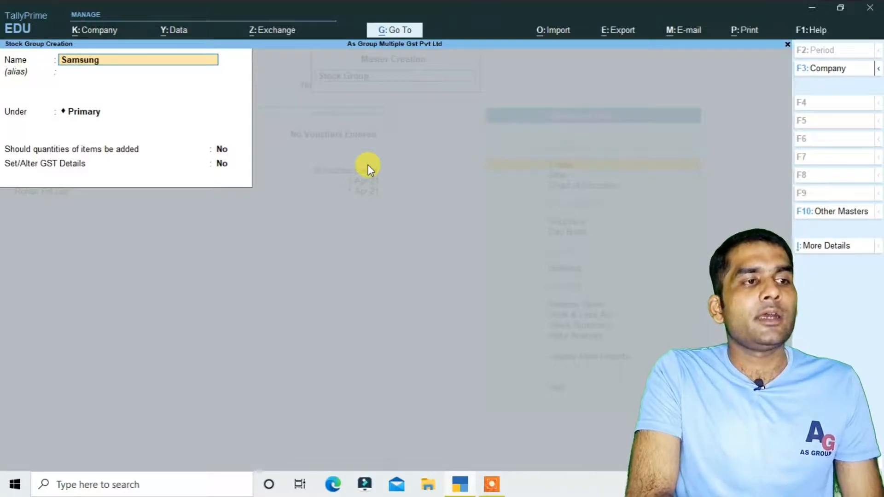
key("Return")
key("Return")
key("Return")
key("Return")
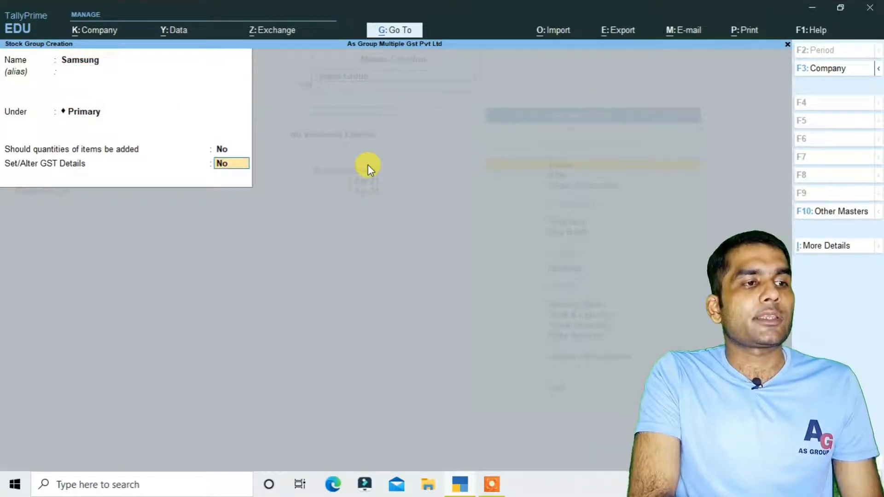
key("Return")
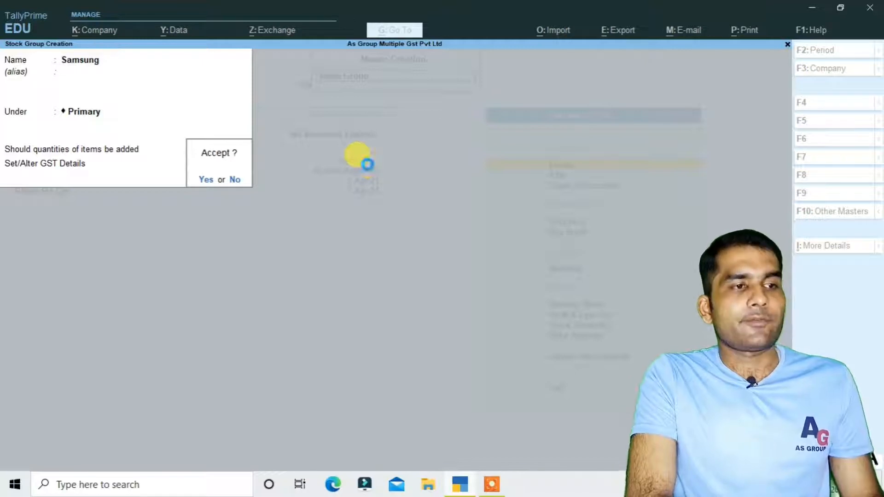
key("Return")
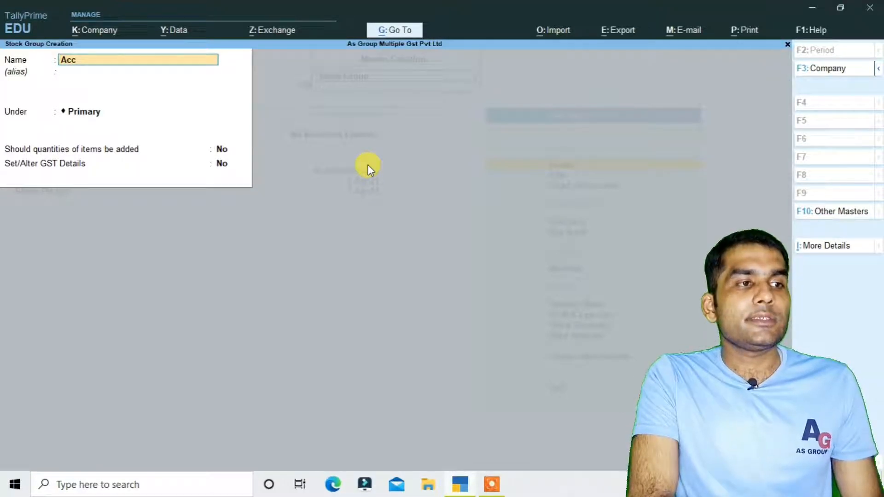
Create the stock group Acc Cement under Primary and return to the list of masters.
type("Acc Cement")
key("Return")
key("Return")
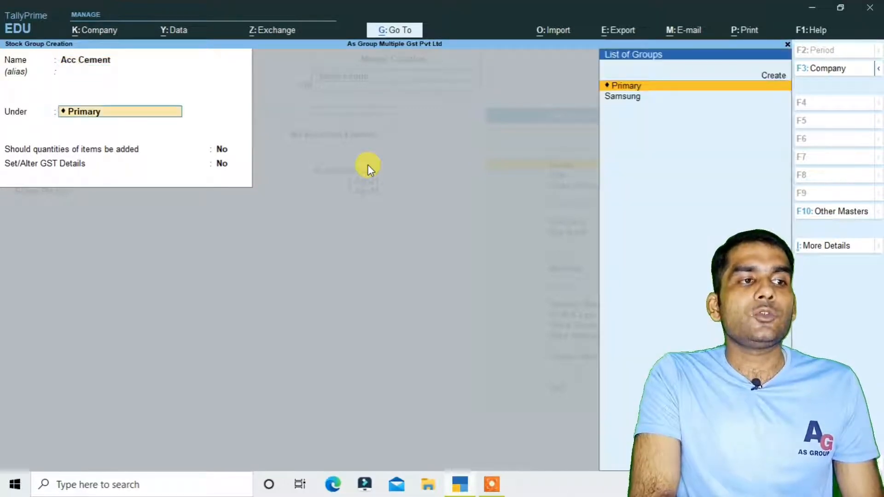
key("Return")
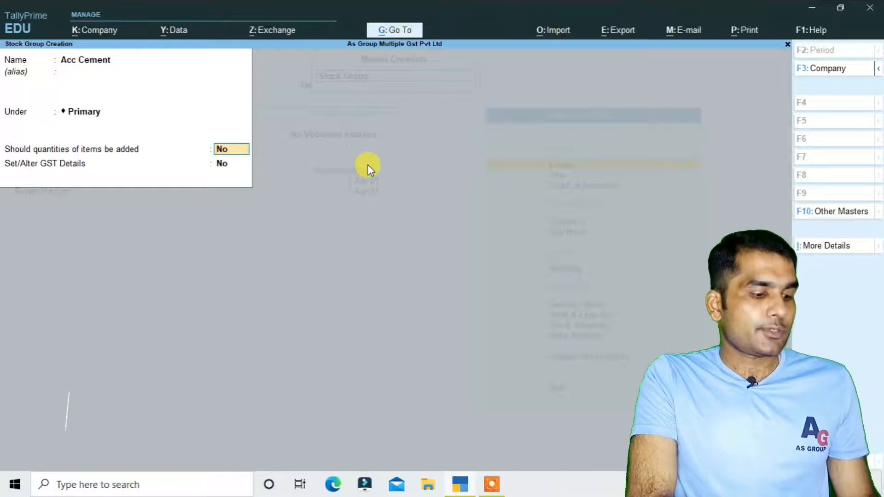
key("ctrl+a")
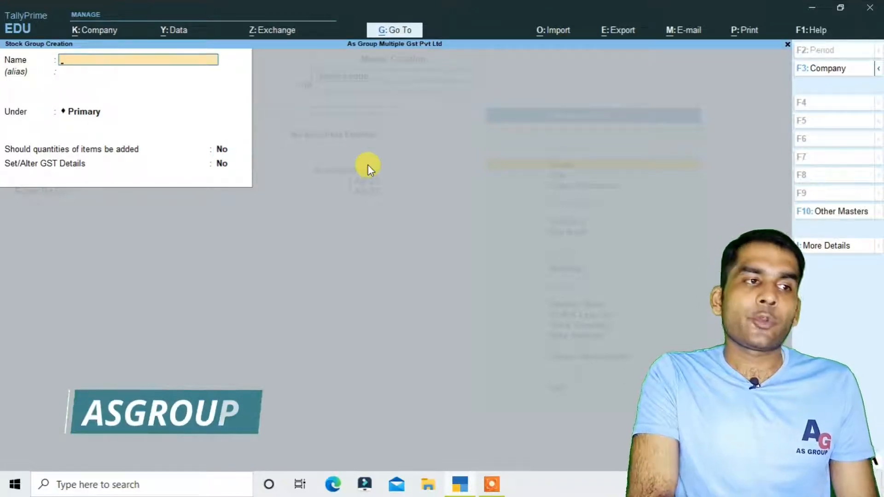
key("Escape")
key("y")
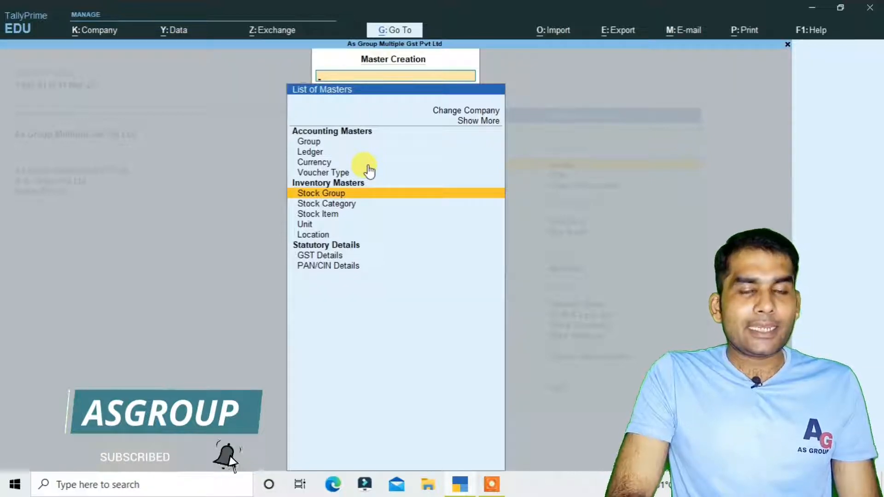
Begin a new stock item named Galaxy F 62 without an alias.
key("Down")
key("Down")
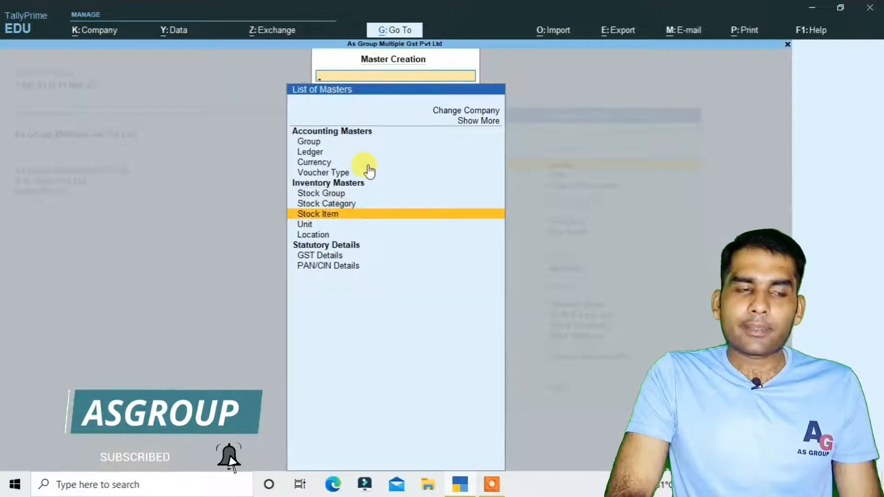
key("Return")
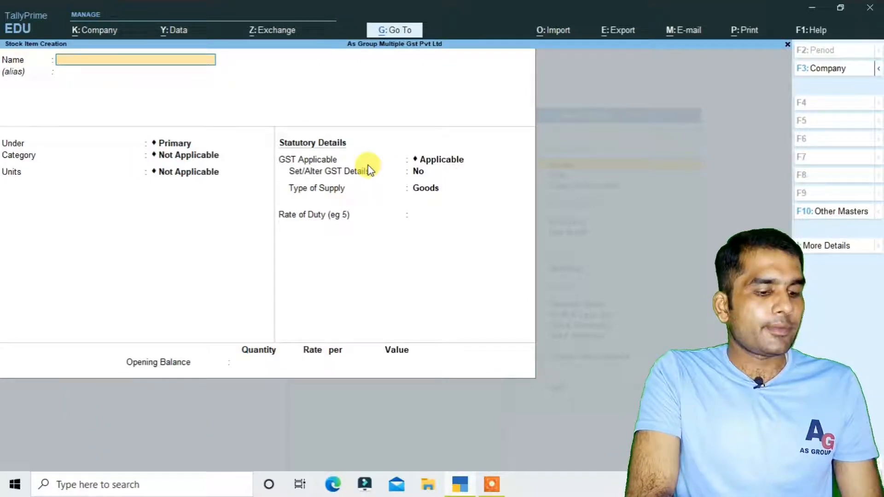
type("Galaxy")
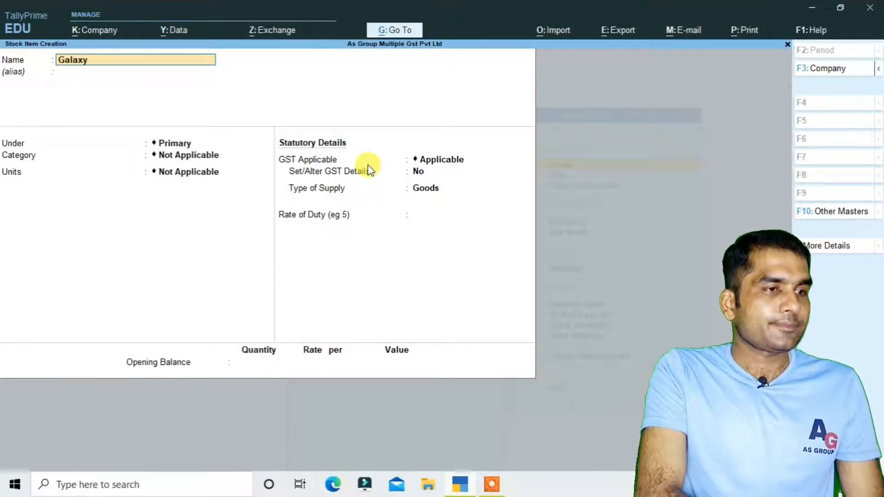
type(" G")
key("BackSpace")
type("F ")
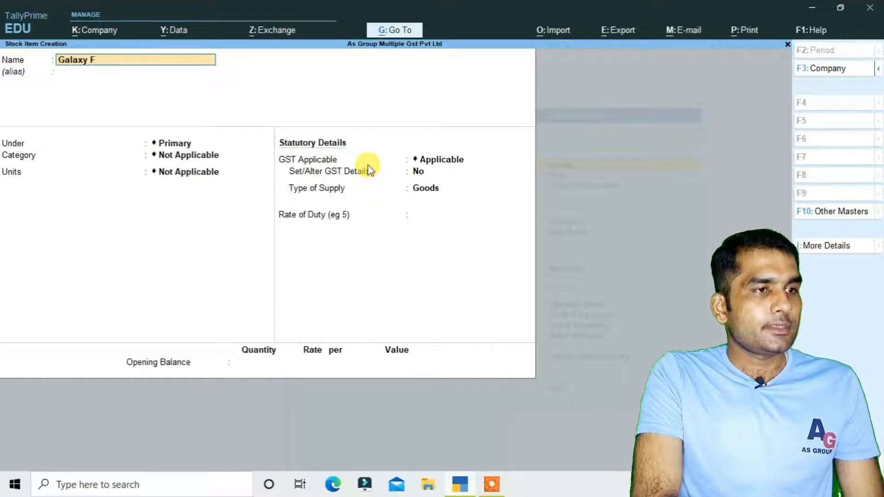
type("62")
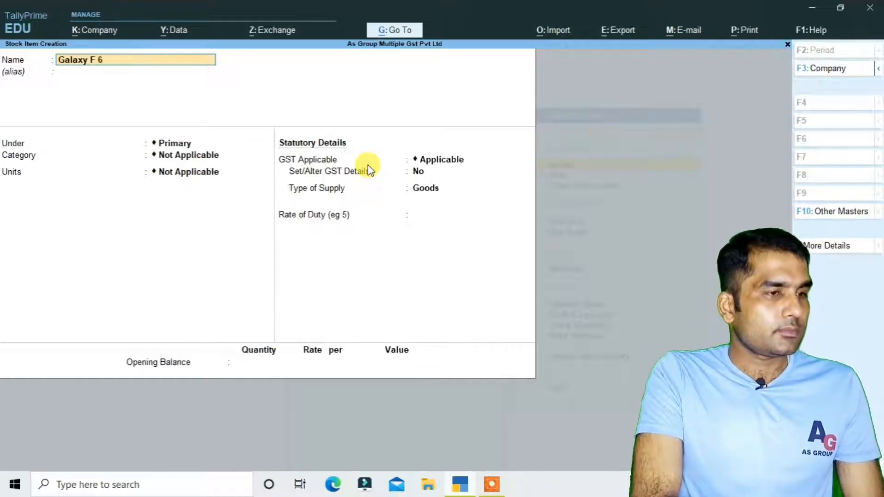
key("Return")
key("Return")
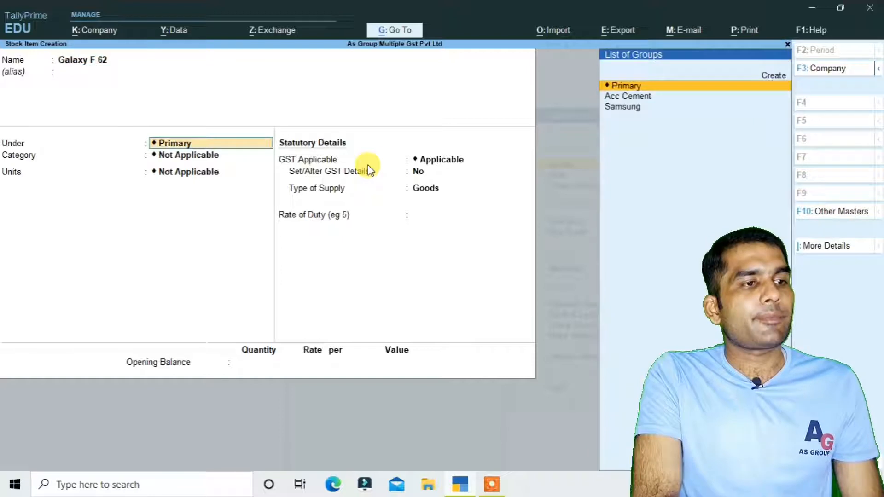
Place the stock item under the Samsung group and keep its category Not Applicable.
key("Down")
key("Down")
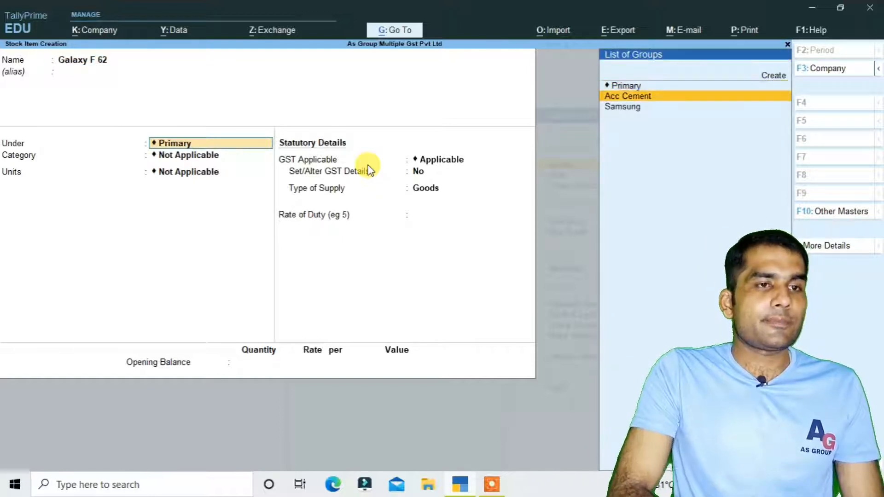
key("Return")
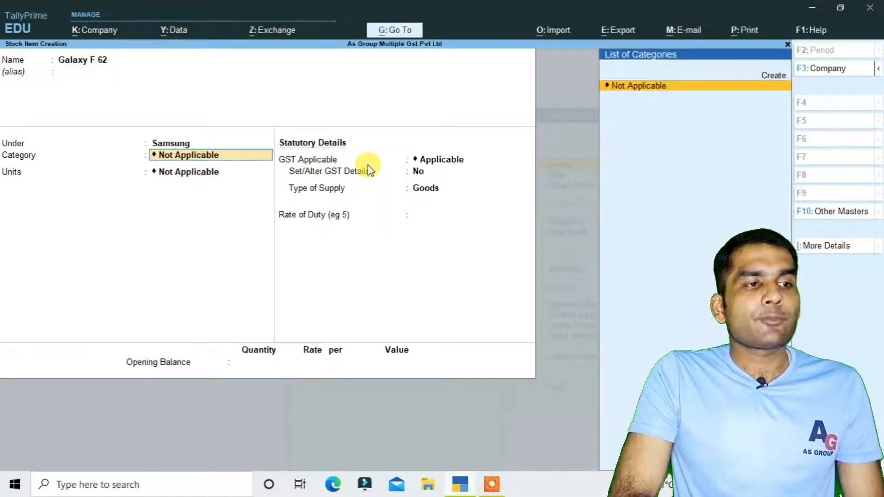
key("Return")
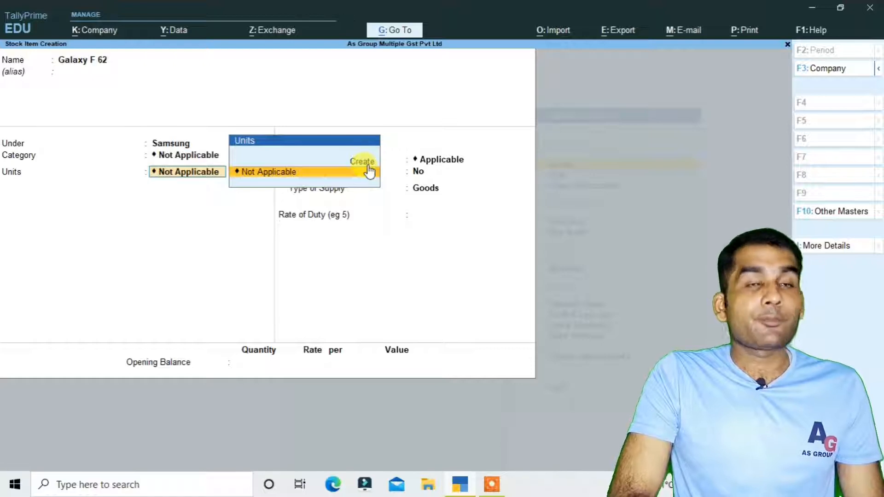
Create the simple unit pcs with unit quantity code PCS-PIECES and 0 decimal places, and assign it to Galaxy F 62.
left_click(367, 164)
type("pcs")
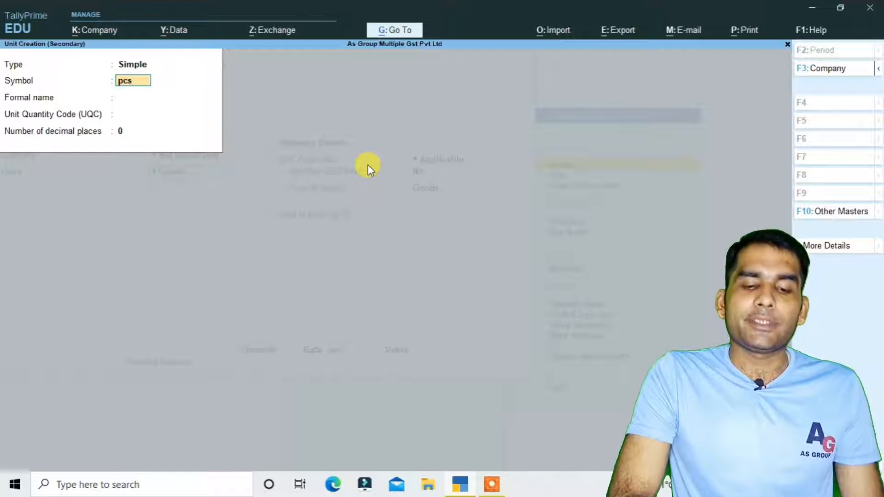
key("Return")
key("Return")
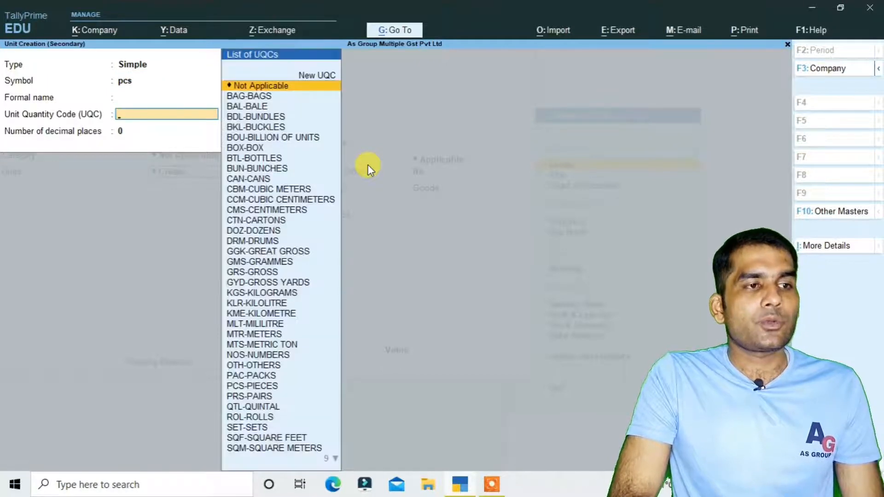
type("p")
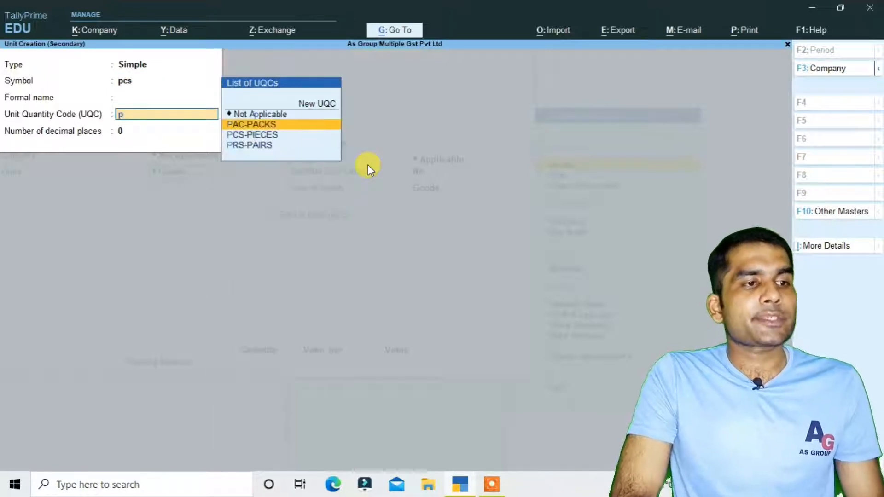
key("Down")
key("Return")
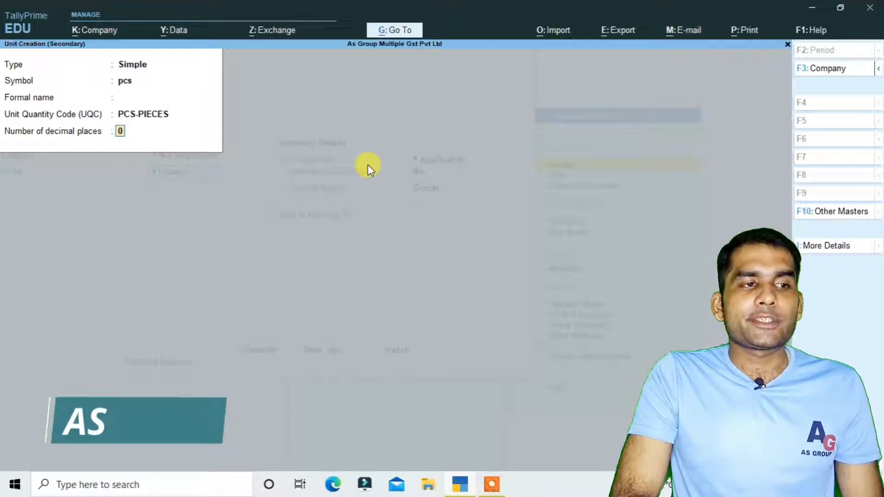
key("ctrl+a")
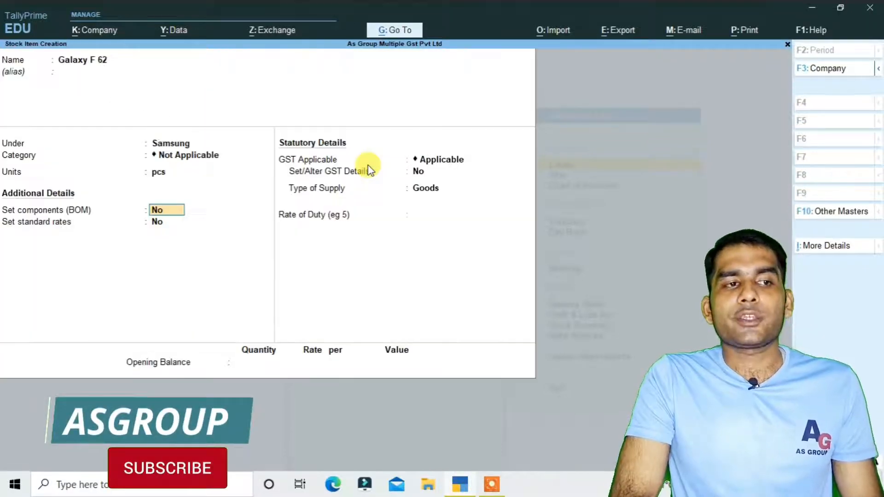
Keep components and standard rates at No and GST Applicable, and set Set/Alter GST Details to Yes for Galaxy F 62.
key("Return")
key("Return")
key("Return")
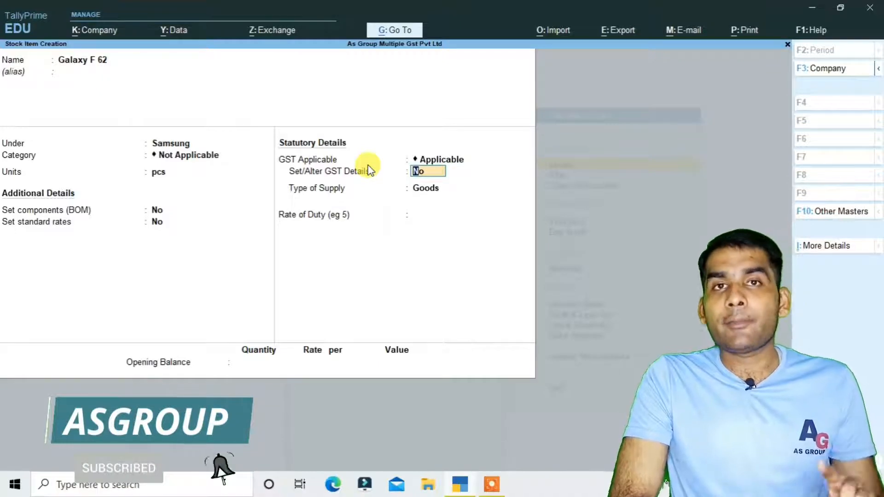
type("y")
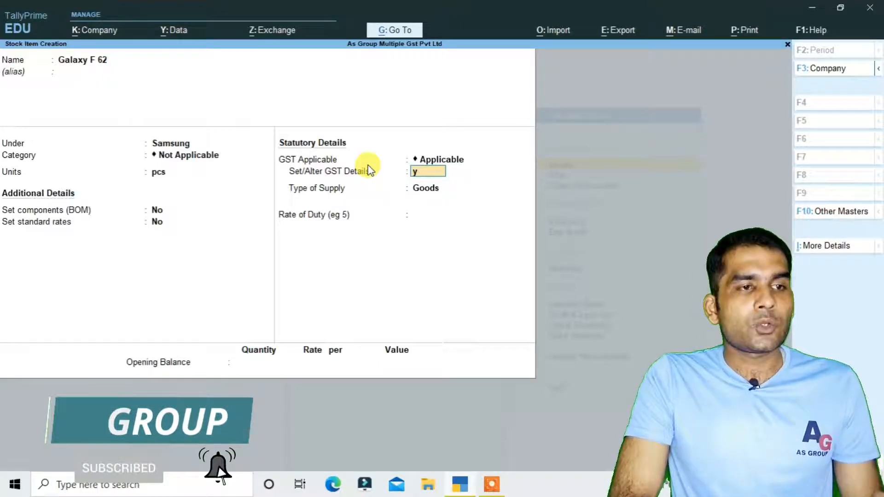
key("Return")
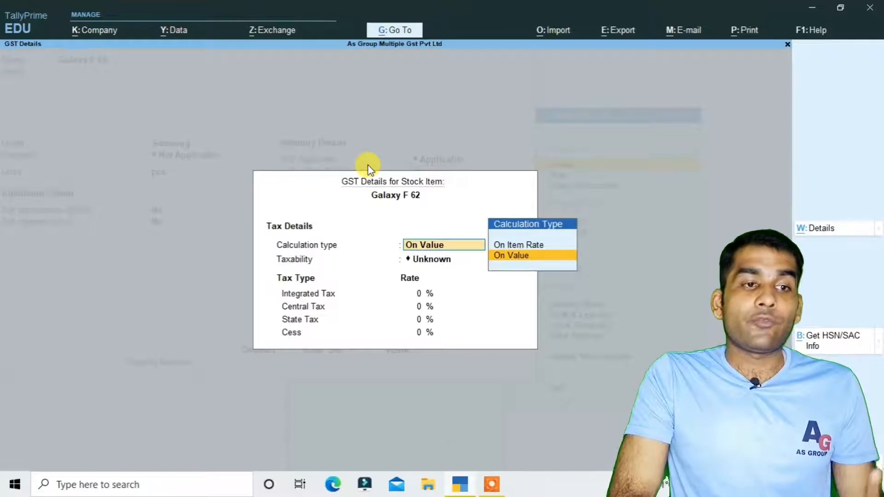
Keep the calculation type On Value and set the taxability of Galaxy F 62 to Taxable.
key("Return")
key("Down")
key("Down")
key("Down")
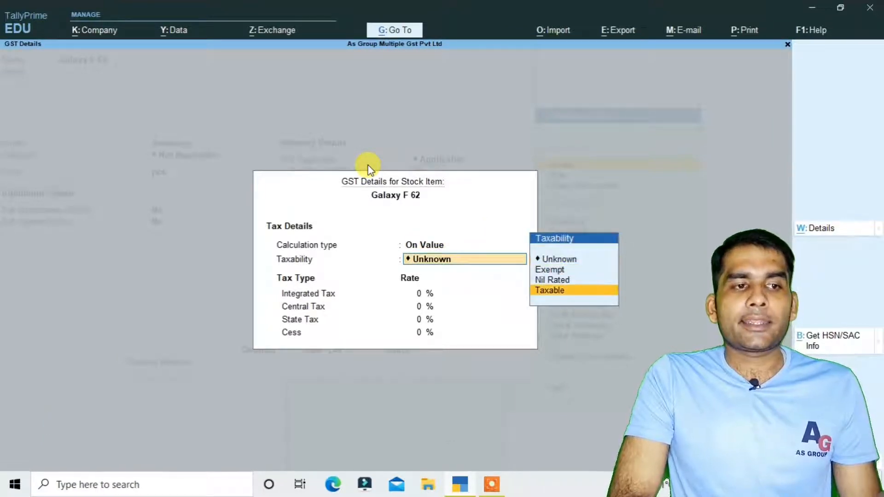
key("Return")
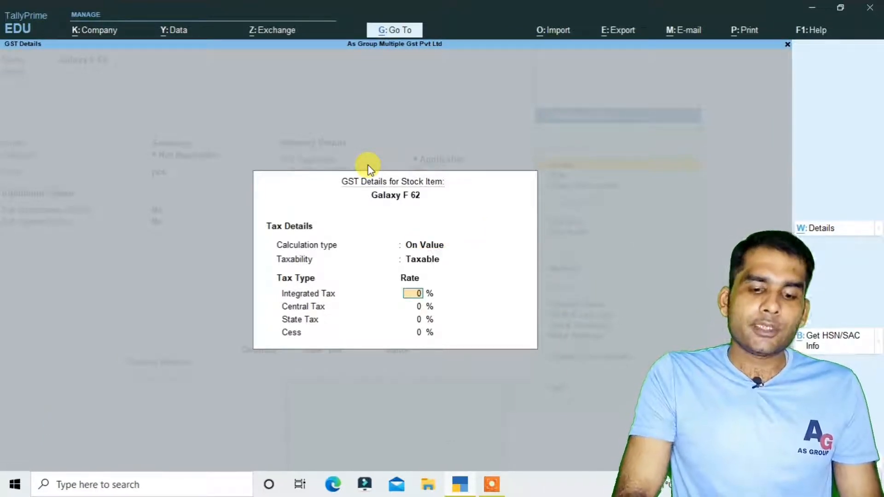
Set the integrated tax rate of Galaxy F 62 to 18% and save the item with supply type Goods and no rate of duty.
type("18")
key("Return")
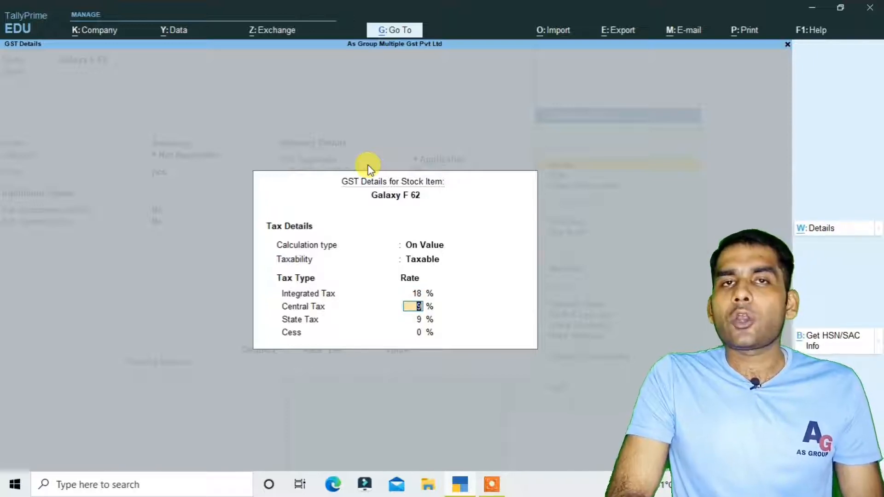
key("ctrl+a")
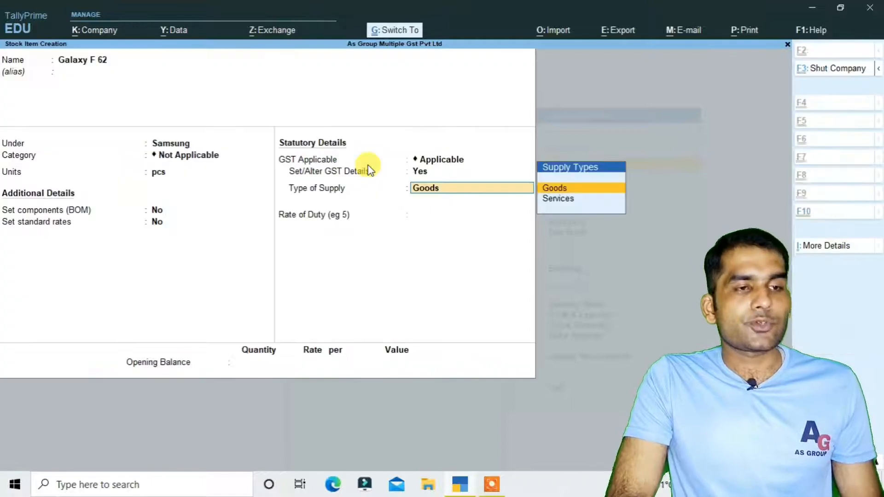
key("Return")
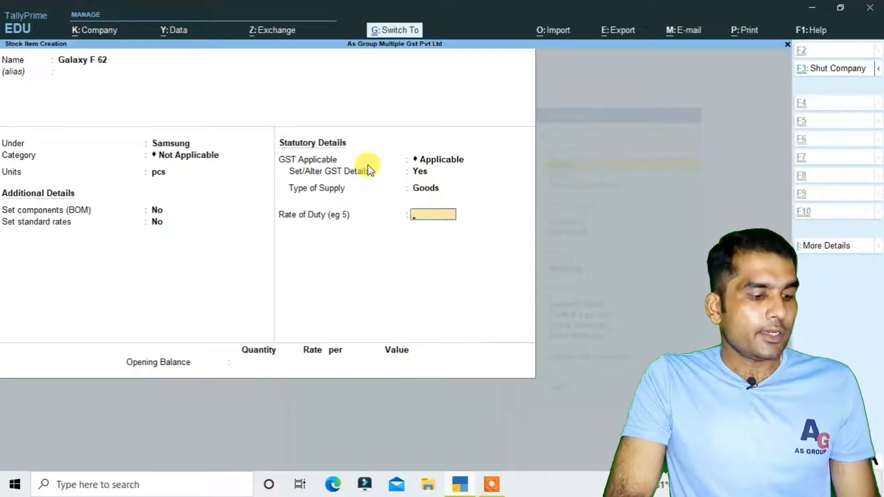
key("ctrl+a")
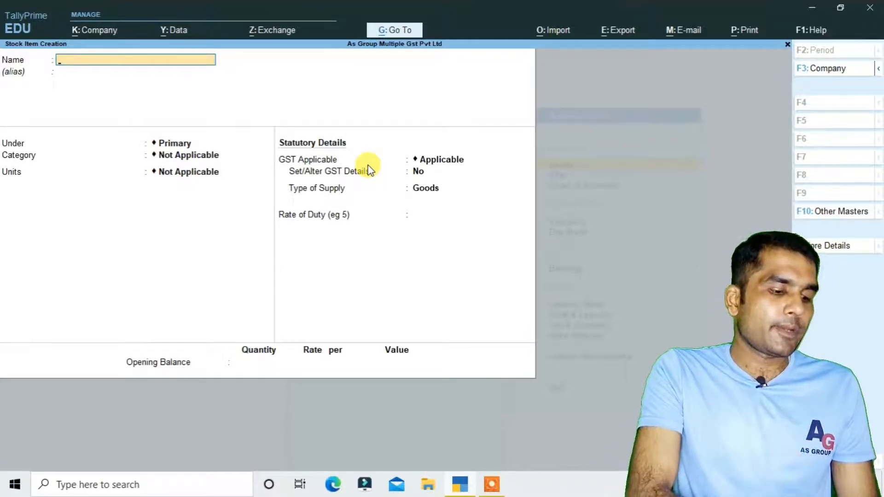
Begin a new stock item named Acc Gray Cement without an alias.
type("Acc Ce")
key("BackSpace")
key("BackSpace")
type("c ")
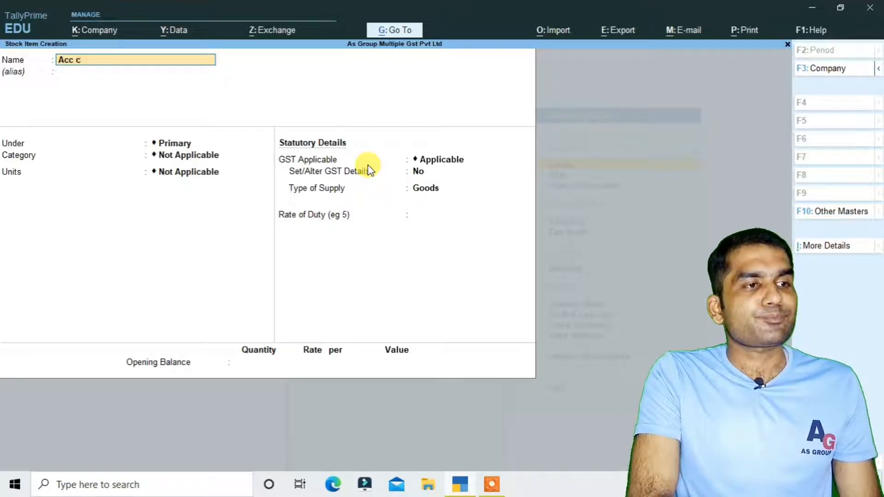
key("BackSpace")
key("BackSpace")
type("Gra")
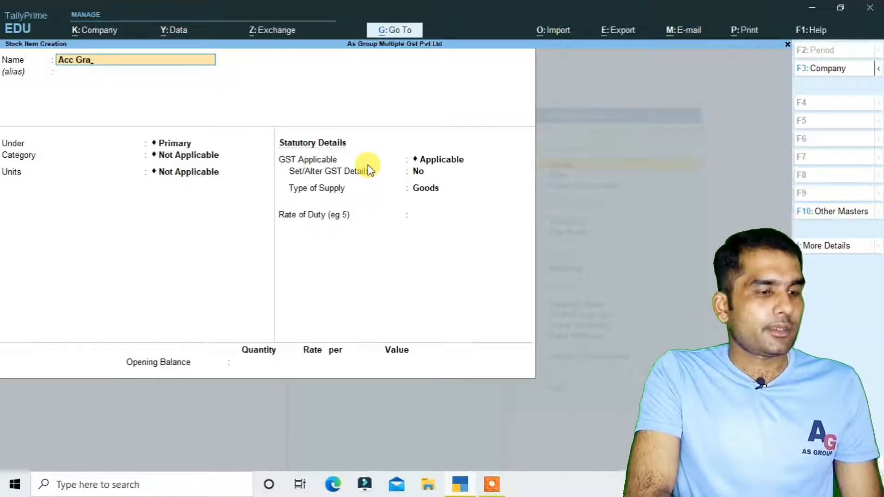
type("y Cement")
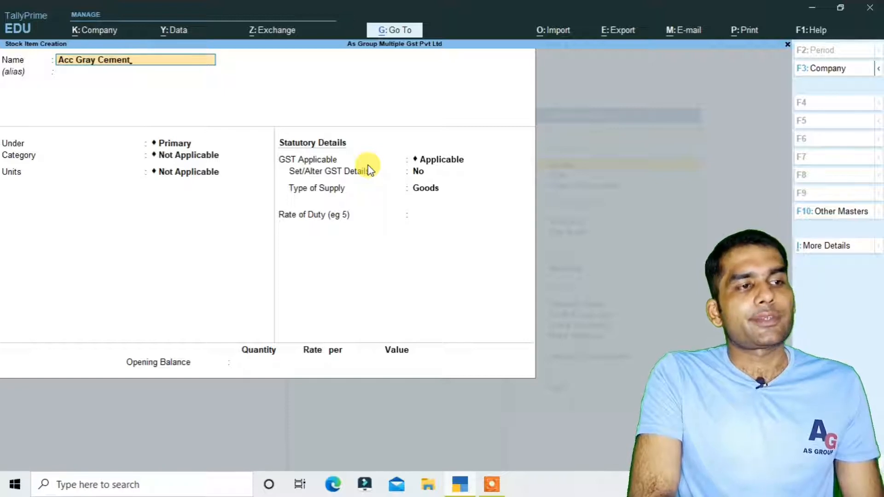
key("Return")
key("Return")
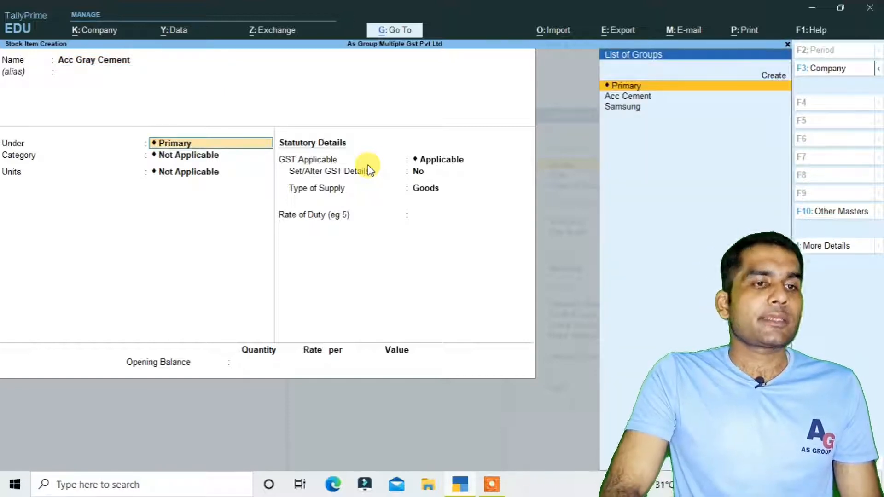
Place Acc Gray Cement under the Acc Cement group and keep its category Not Applicable.
key("Down")
key("Return")
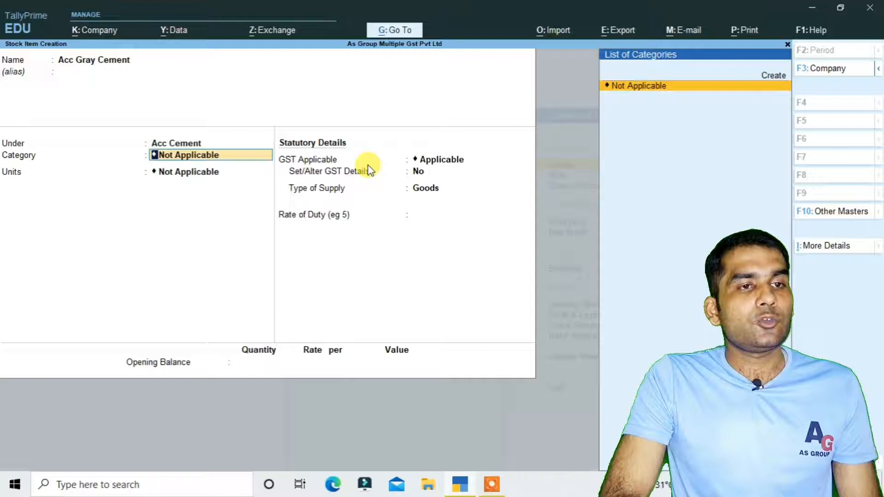
key("Return")
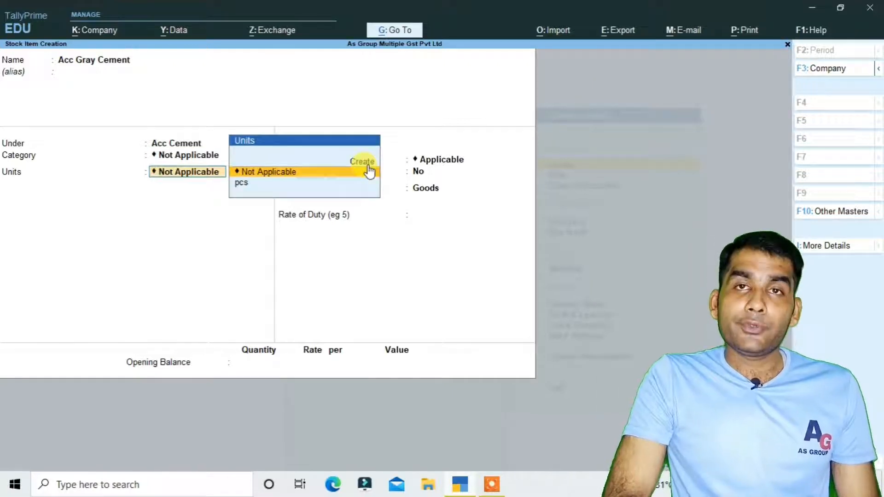
Create the simple unit bags with unit quantity code BAG-BAGS and 0 decimal places, and assign it to Acc Gray Cement.
left_click(369, 169)
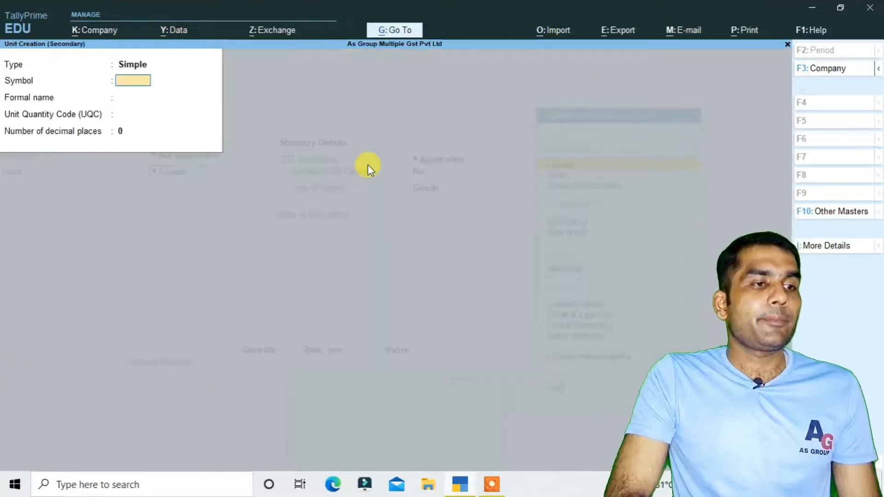
type("bags")
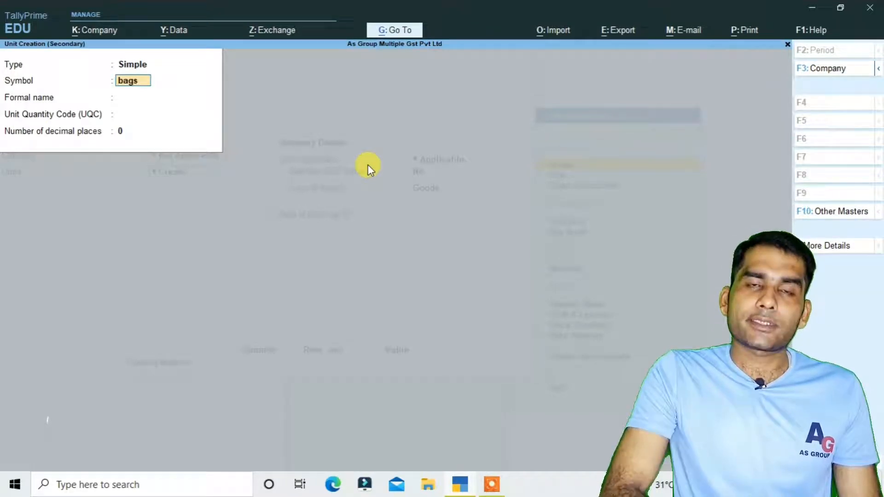
key("Return")
key("Return")
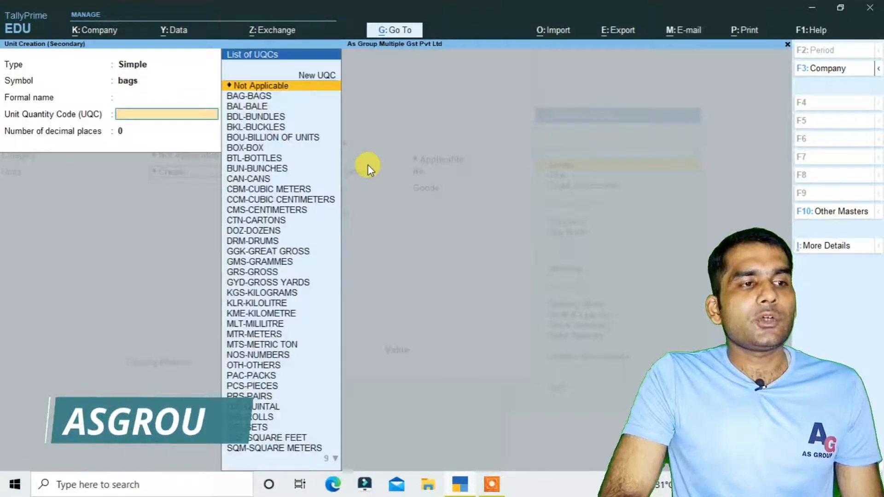
key("Down")
key("Return")
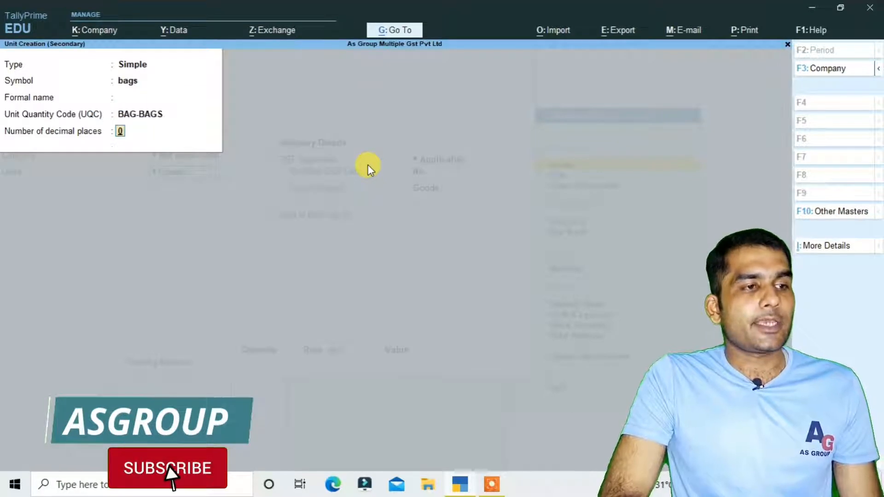
key("ctrl+a")
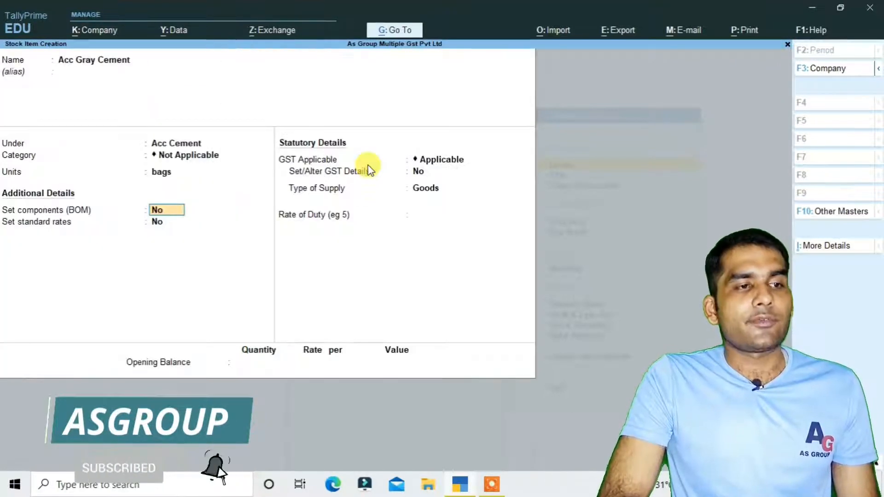
Keep components and standard rates at No and GST Applicable, and set Set/Alter GST Details to Yes for Acc Gray Cement.
key("Return")
key("Return")
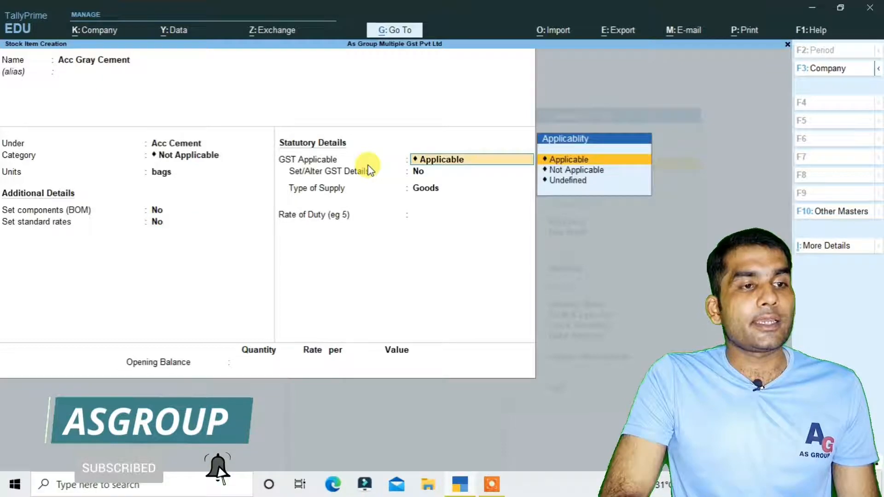
key("Return")
type("y")
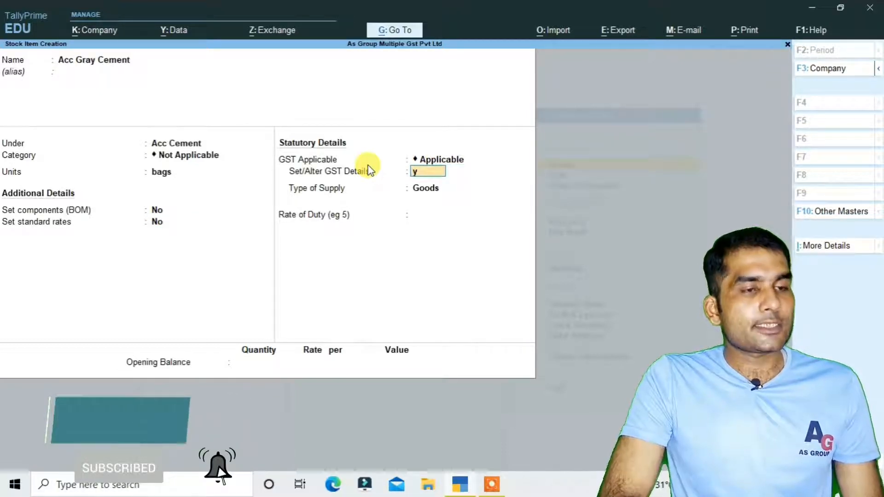
key("Return")
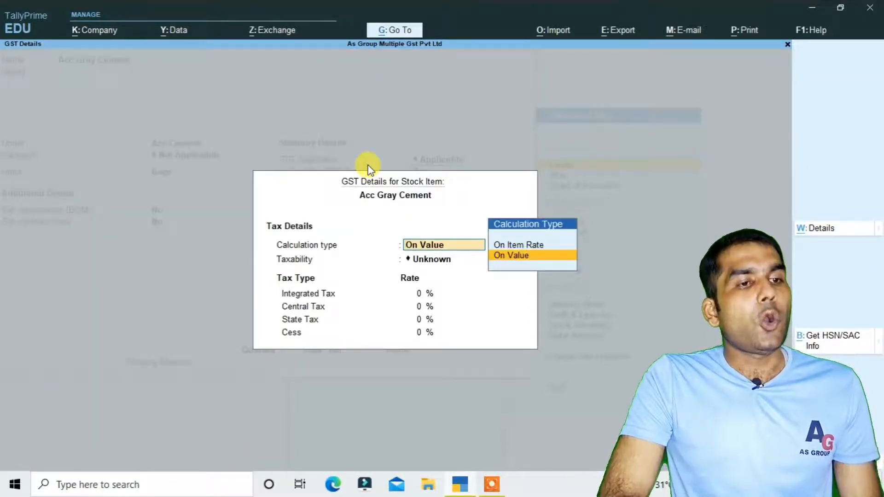
Keep the calculation type On Value and set the taxability of Acc Gray Cement to Taxable.
key("Return")
key("Down")
key("Down")
key("Down")
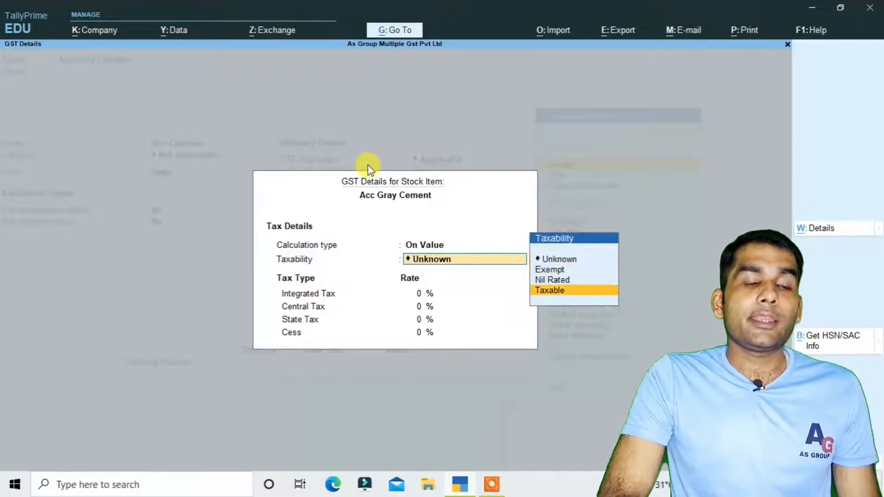
key("Return")
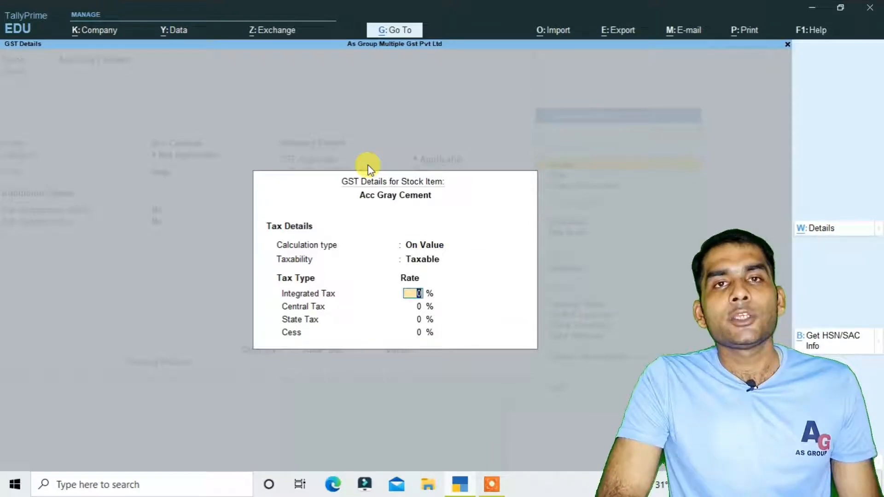
Set the integrated tax rate of Acc Gray Cement to 28% and save the item with supply type Goods and no rate of duty.
type("28")
key("Return")
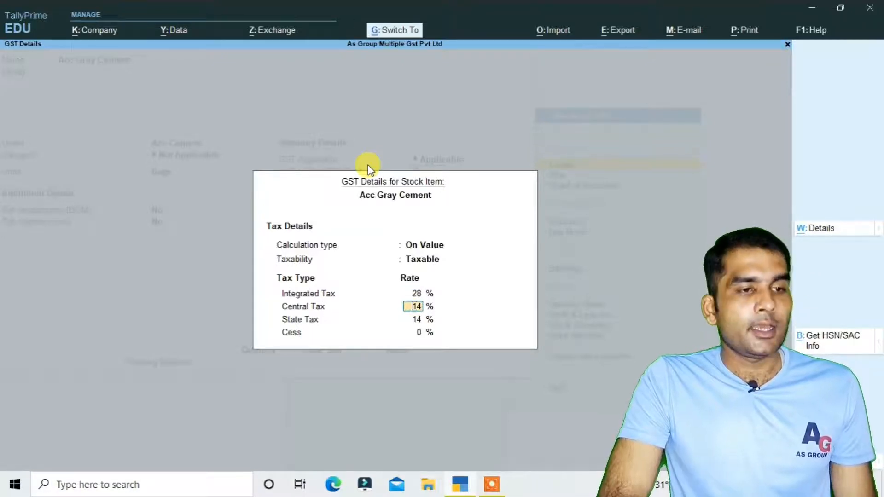
key("ctrl+a")
key("Return")
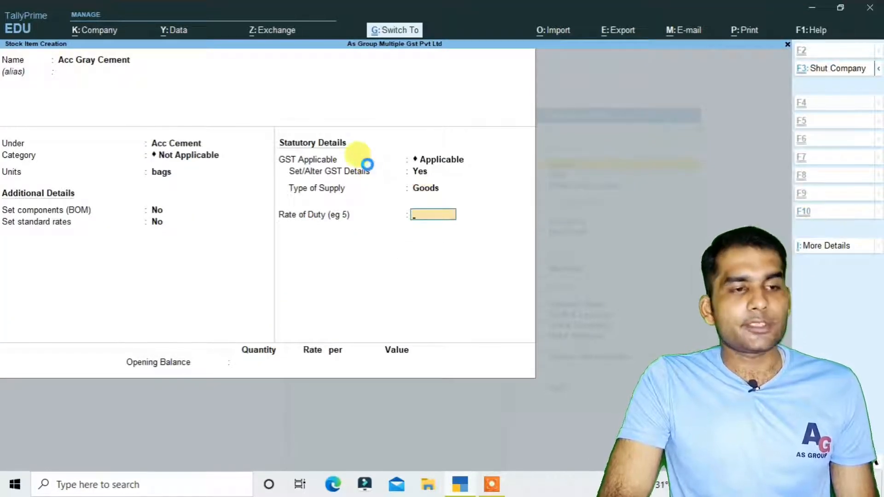
key("ctrl+a")
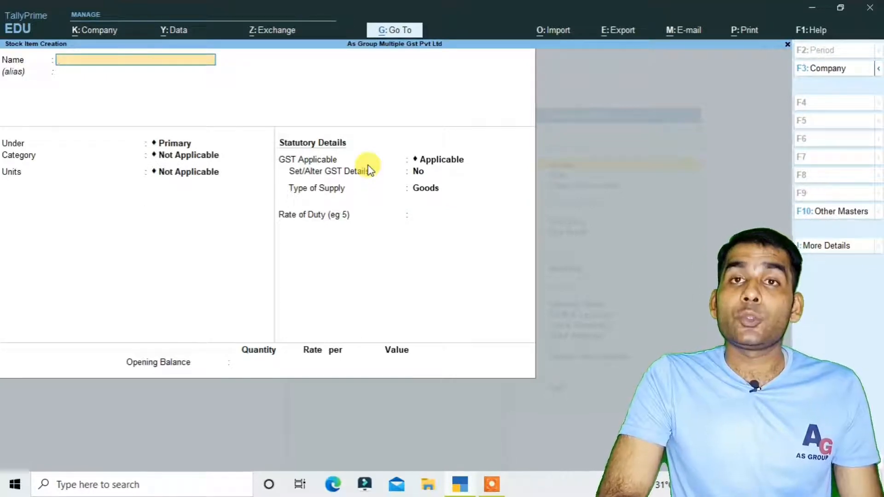
Leave stock item creation and open the creation form for a ledger master.
key("Escape")
key("y")
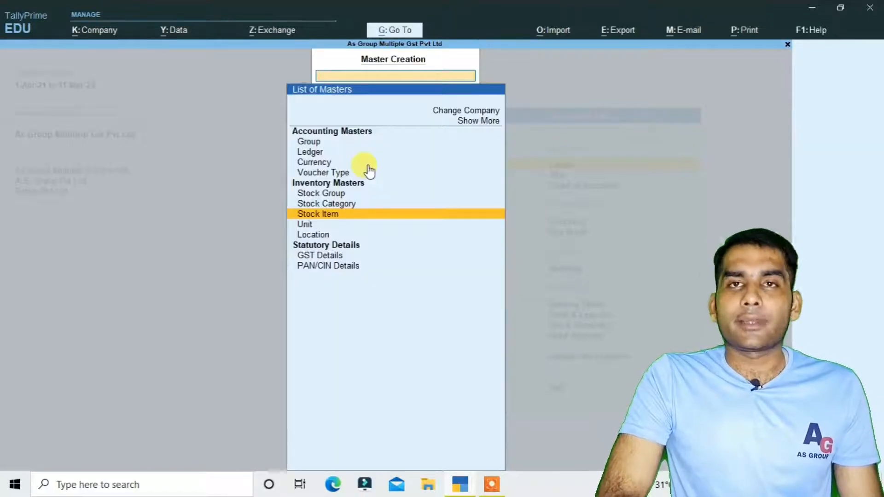
key("Up")
key("Up")
key("Up")
key("Up")
key("Up")
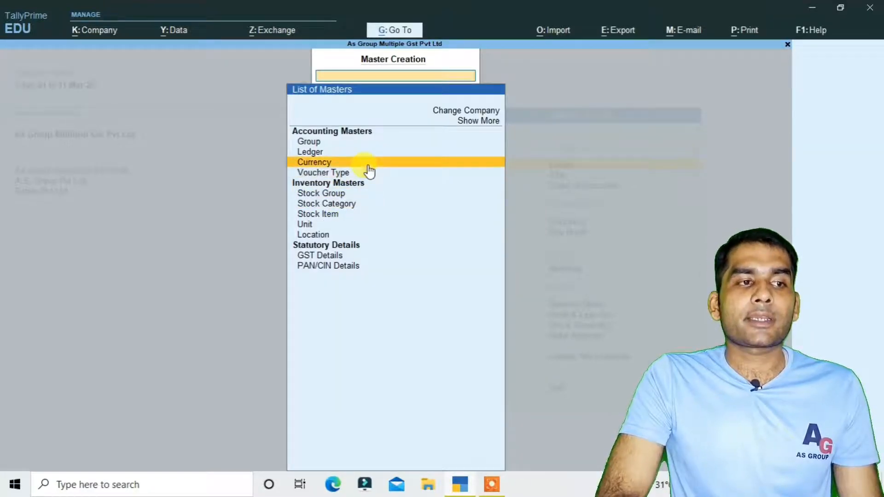
key("Return")
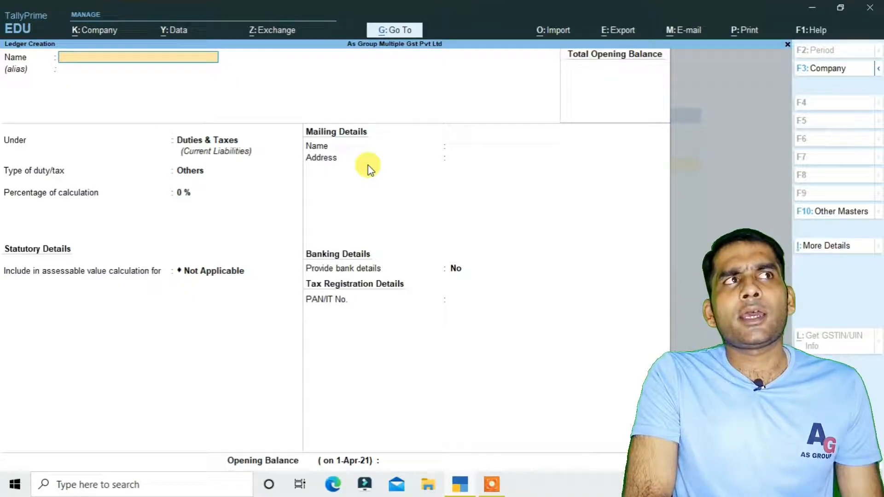
Name the new ledger Aman Enterprices and leave its alias blank.
type("Ama")
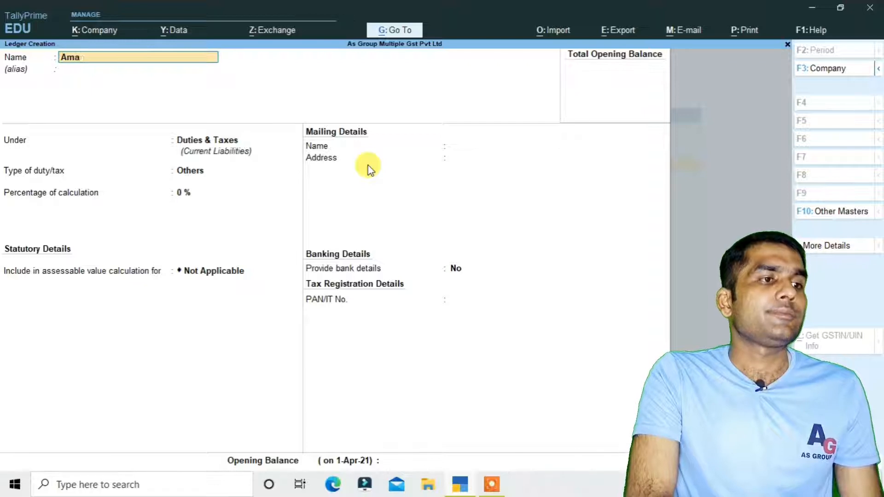
type("n Ente")
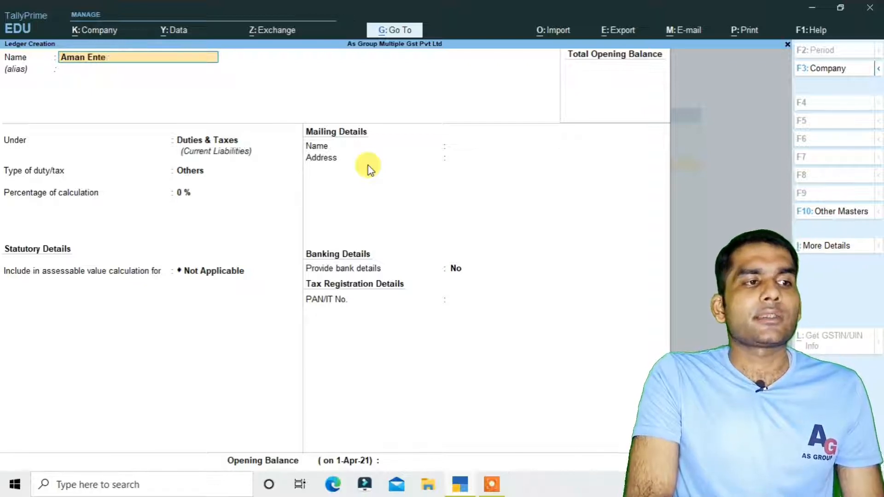
key("BackSpace")
key("BackSpace")
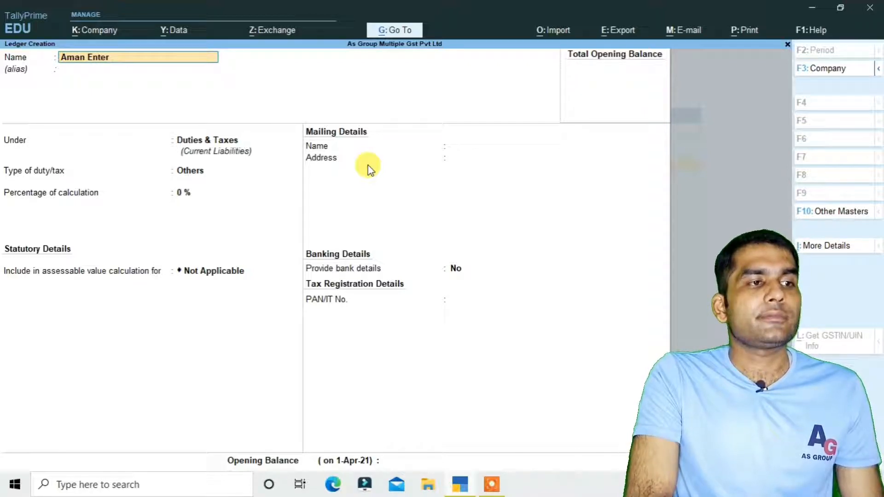
type("prices")
key("Return")
key("Return")
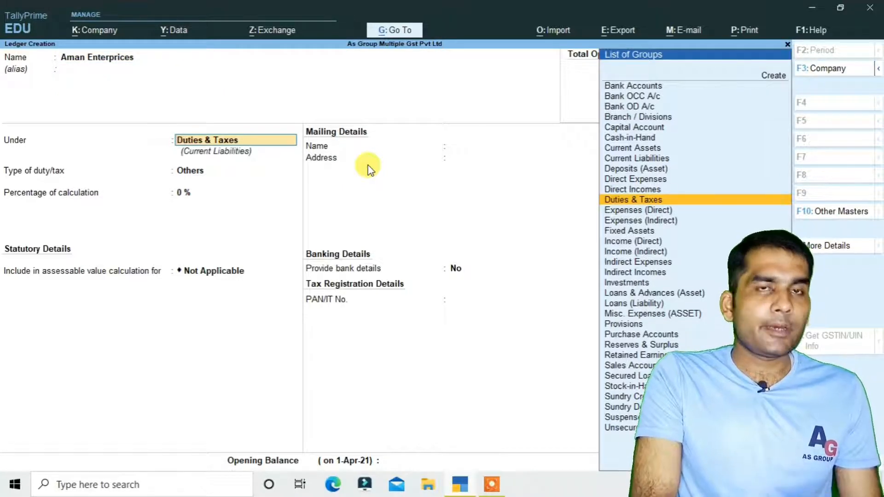
Place the Aman Enterprices ledger under the Sundry Creditors group.
type("S")
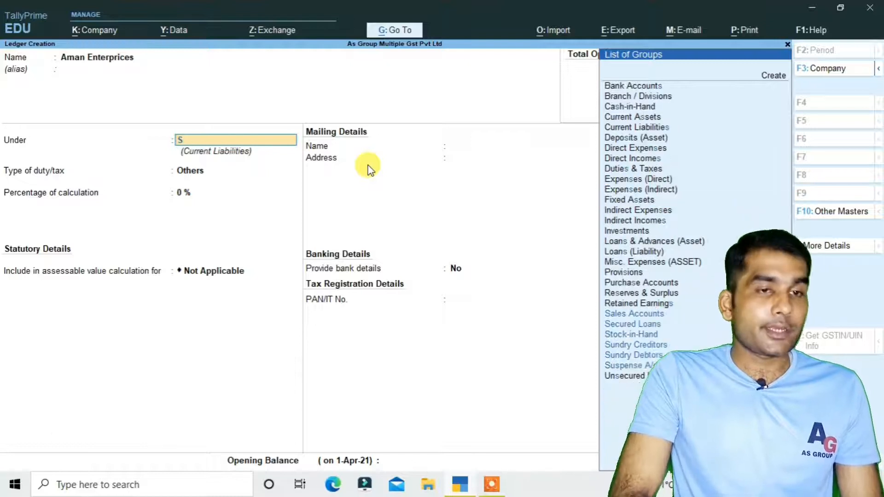
key("Down")
key("Down")
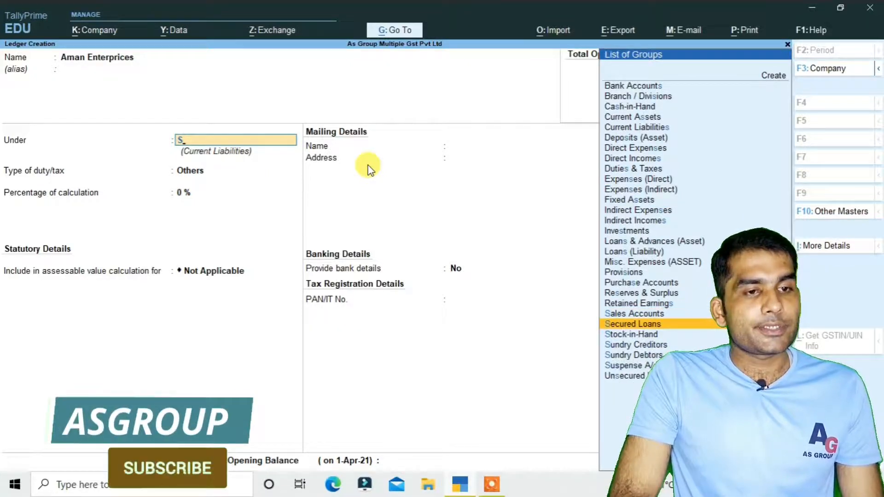
key("Down")
key("Down")
key("Return")
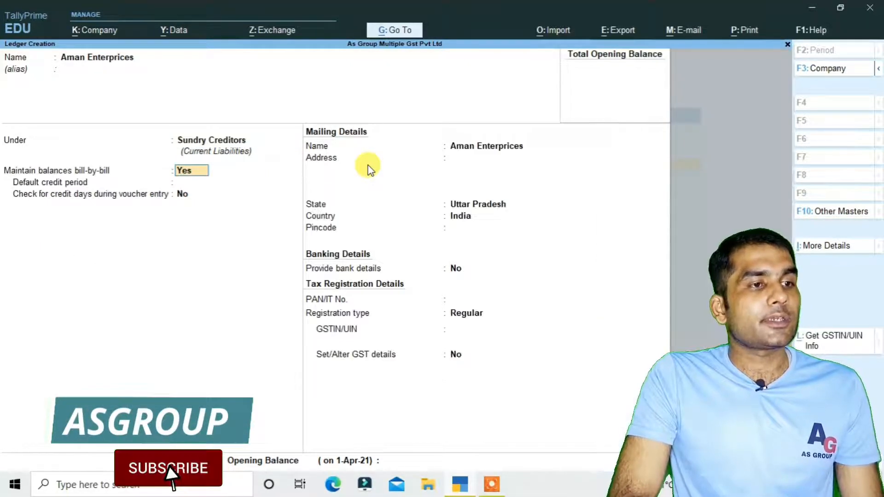
Keep bill-by-bill balances at Yes without a credit period, fill in the supplier's mailing address, and keep the state Uttar Pradesh.
key("Return")
key("Return")
key("Return")
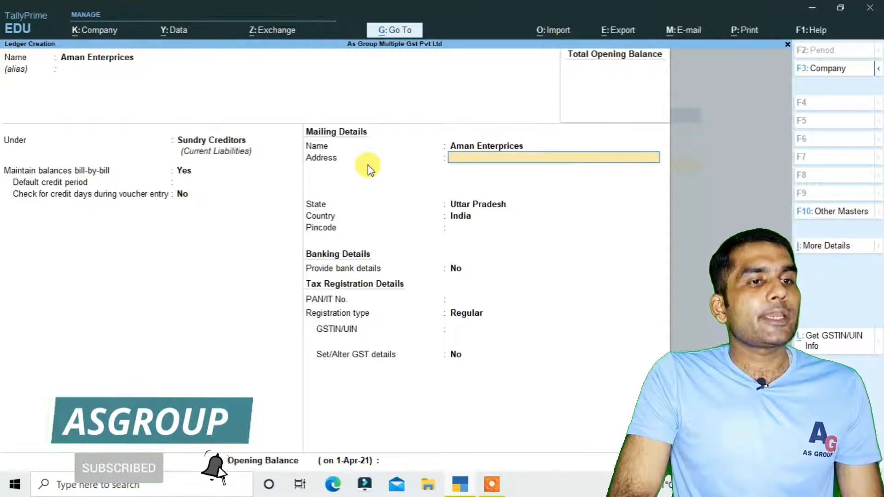
type("Kanpur")
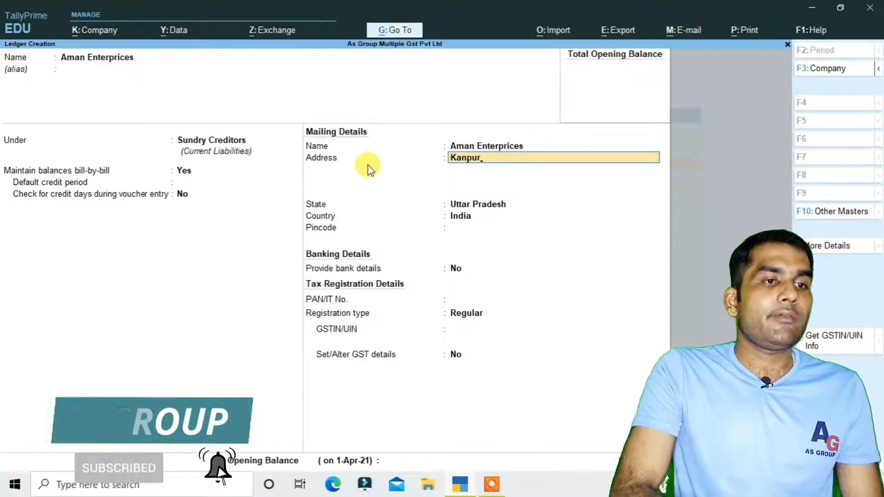
key("Return")
key("Return")
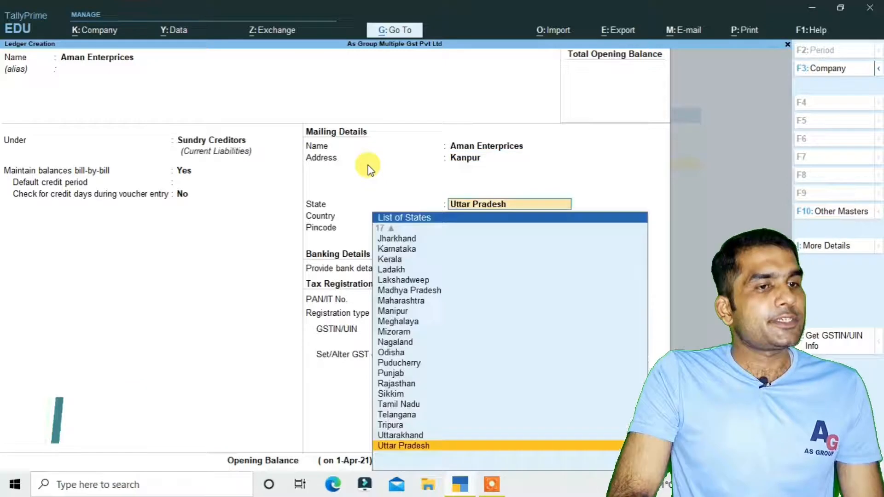
key("Return")
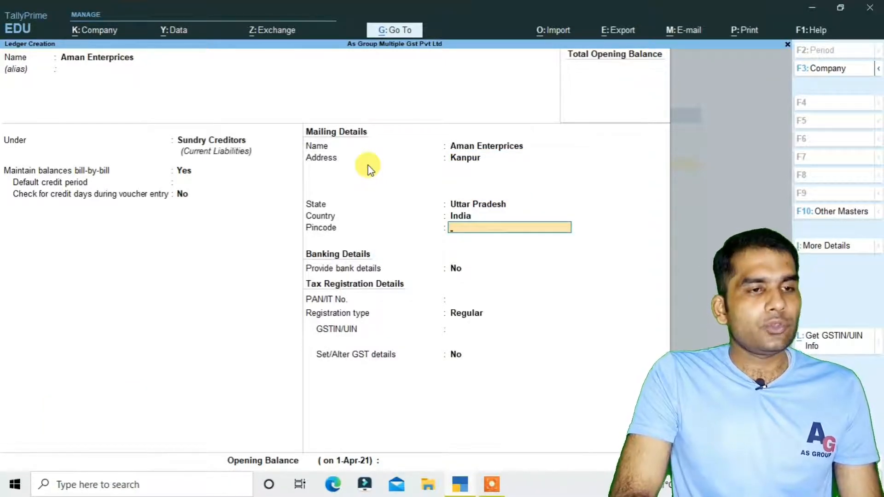
Leave pincode, bank details and PAN unfilled, keep the registration type Regular, and save the supplier ledger without a GSTIN.
key("Return")
key("Return")
key("Return")
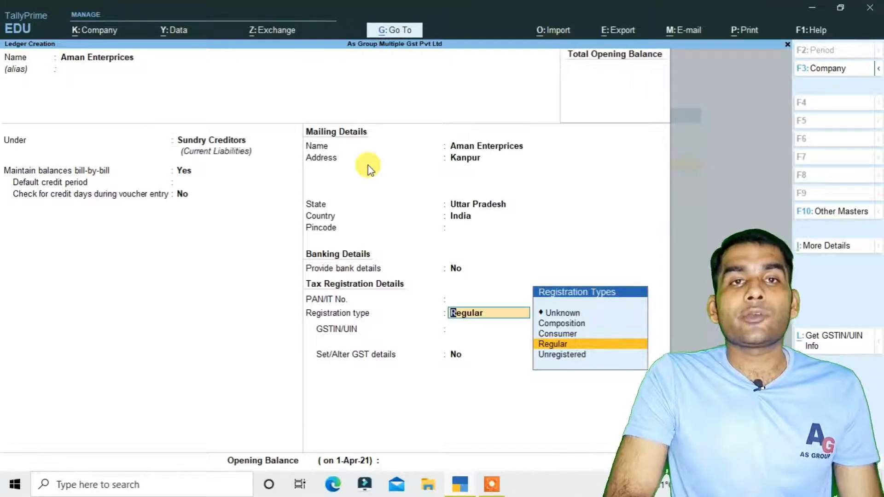
key("Return")
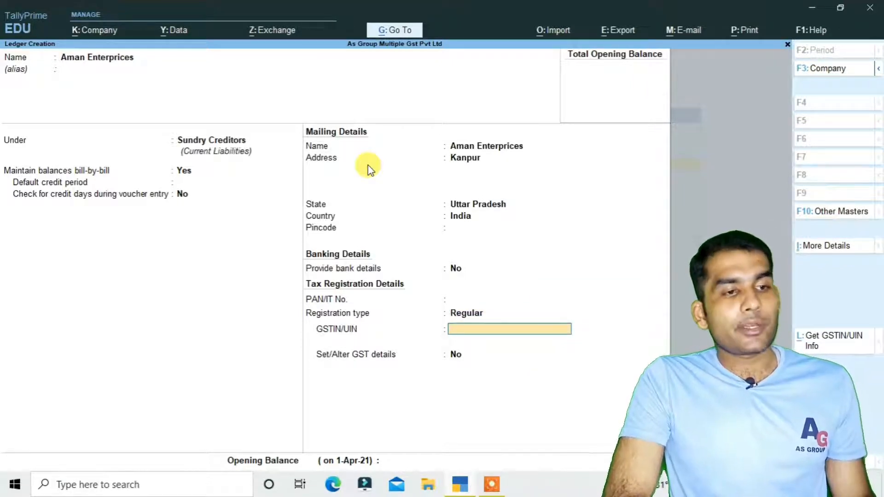
key("ctrl+a")
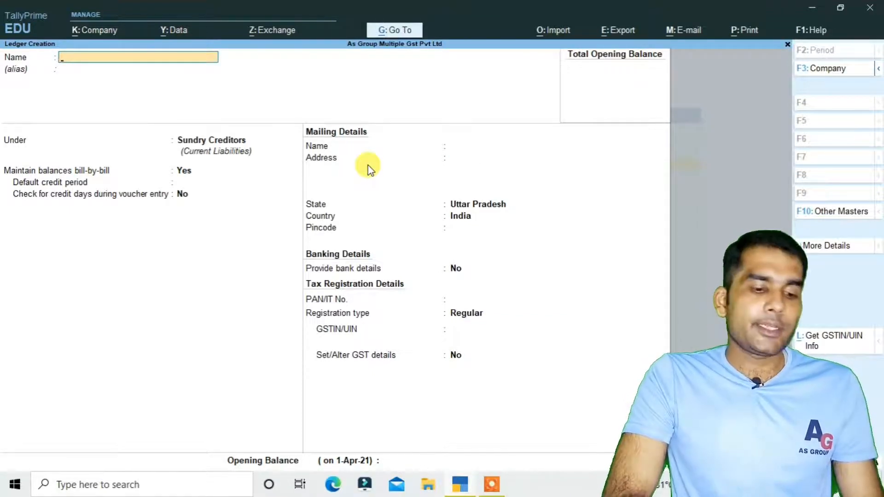
Name the next ledger Input C Gst @ 9 % and leave its alias blank.
type("Input Vs")
key("BackSpace")
key("BackSpace")
key("BackSpace")
key("BackSpace")
type("C ")
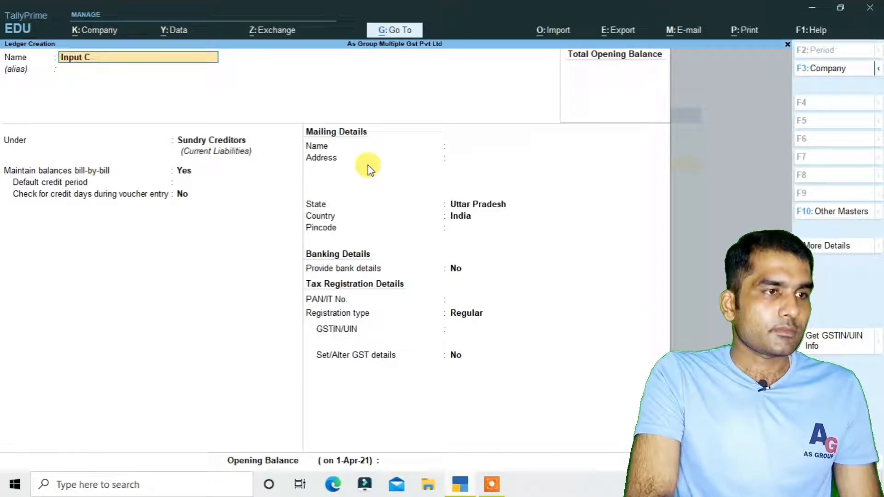
type("G")
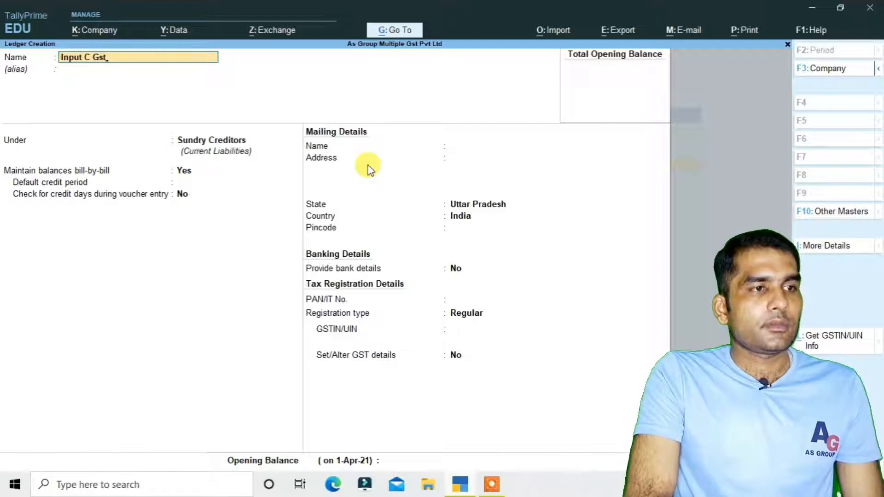
type("st ")
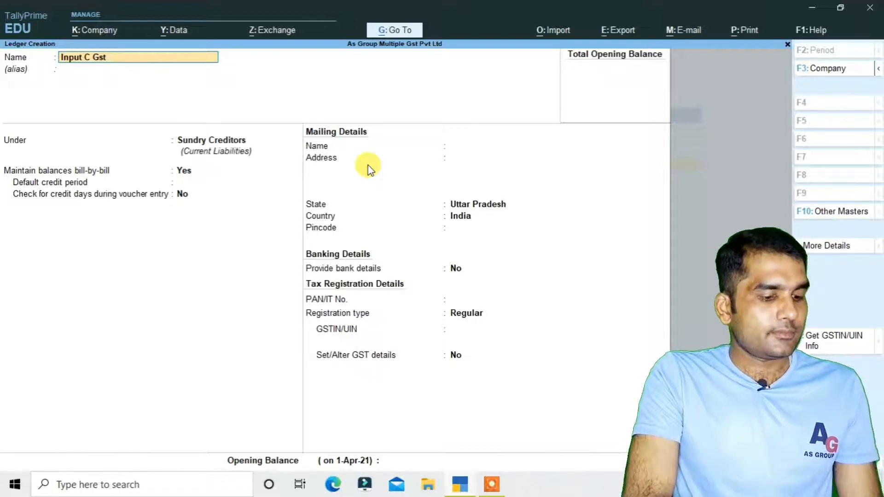
type("@ 9")
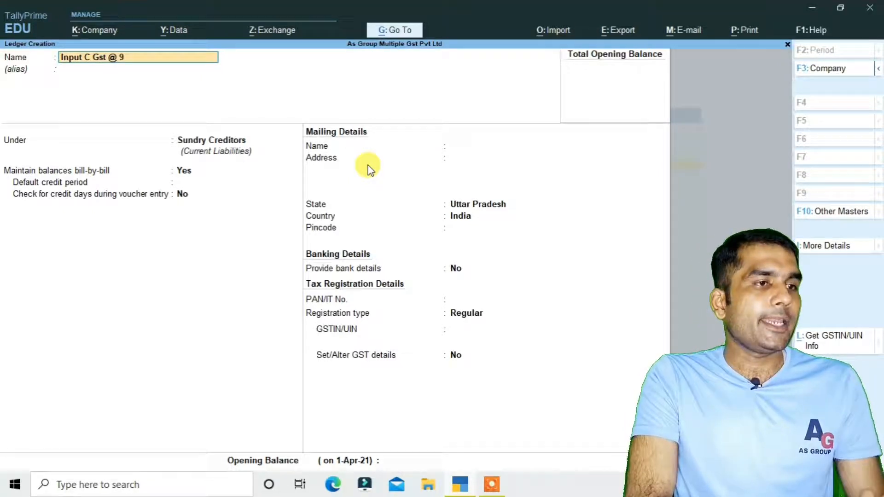
type("%")
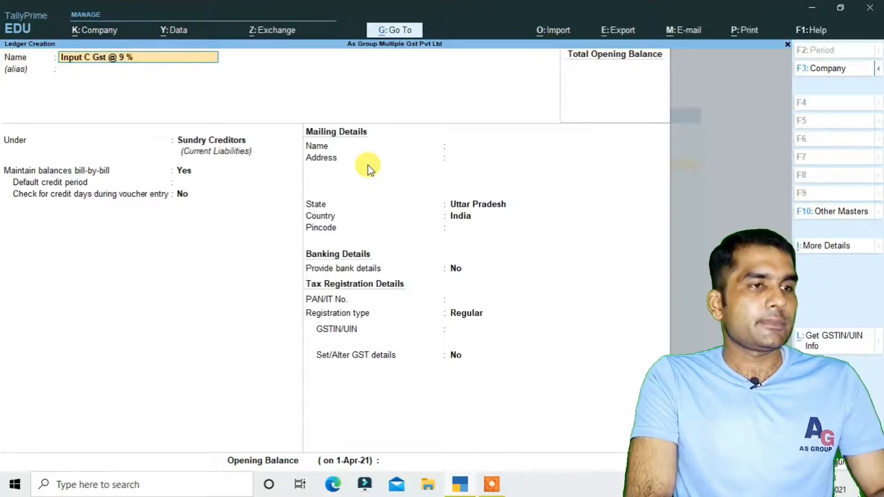
key("Return")
key("Return")
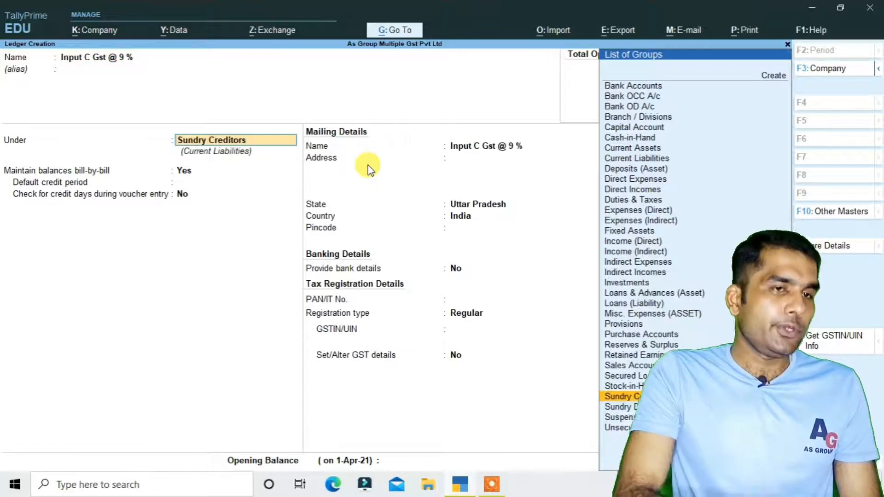
Place Input C Gst @ 9 % under Duties & Taxes with duty type GST and tax type Central Tax.
type("D")
key("Down")
key("Down")
key("Down")
key("Down")
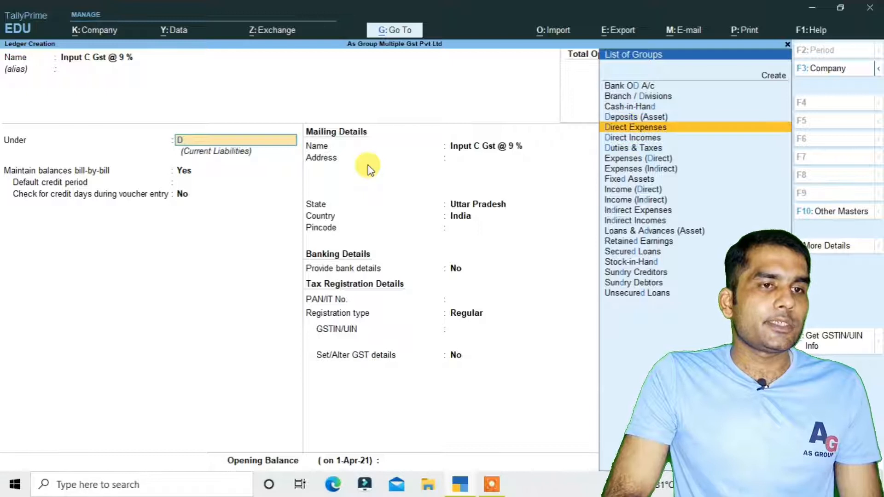
key("Return")
key("Up")
key("Return")
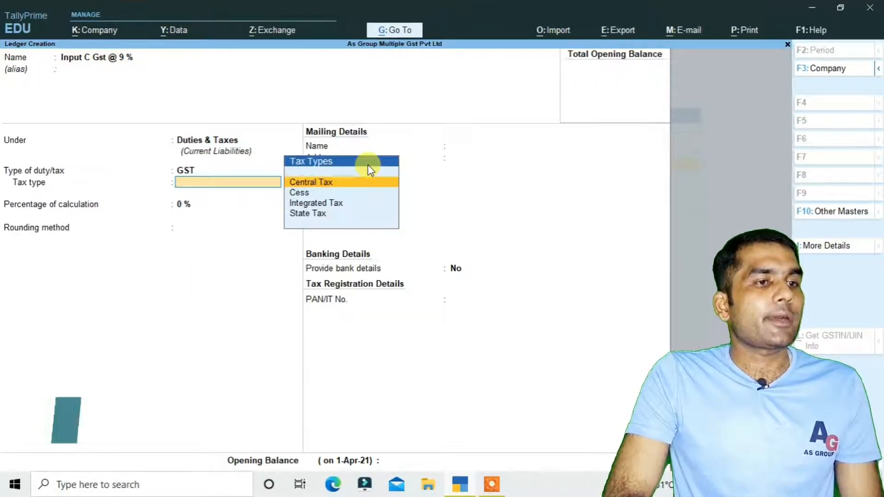
key("Return")
Set the central tax ledger's percentage of calculation to 9%, use Normal Rounding with limit 0, and save it.
type("9")
key("Return")
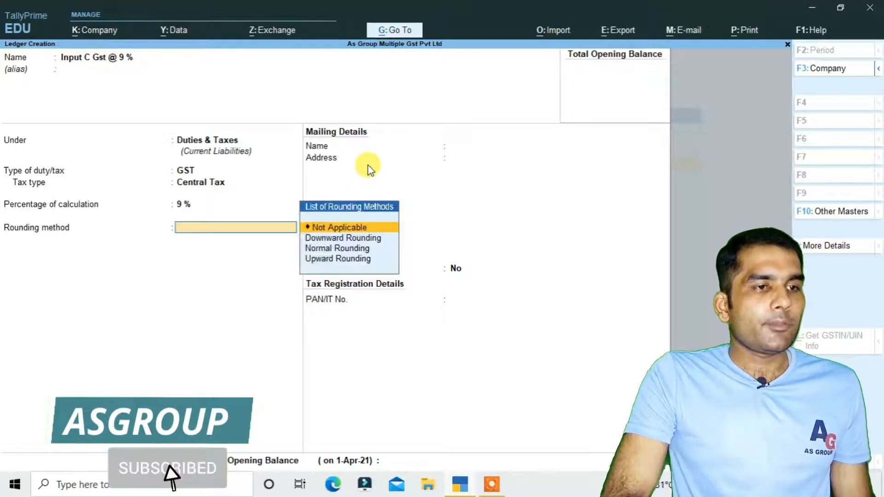
key("Down")
key("Down")
key("Return")
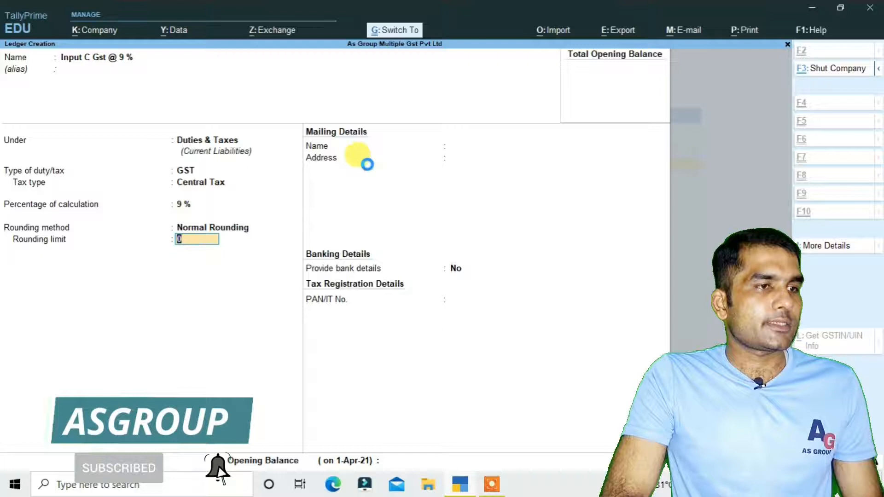
key("Return")
Name the next ledger Input S Gst @ 9% and leave its alias blank.
type("Inp")
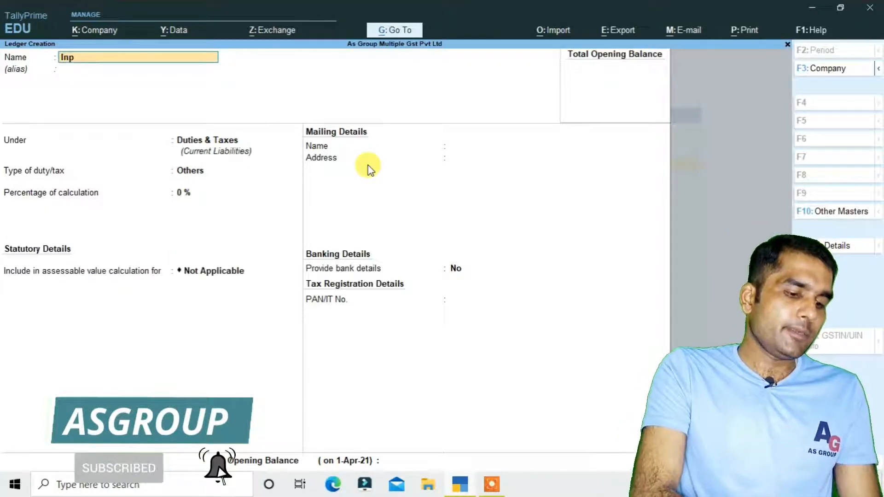
type("ut S Gst @")
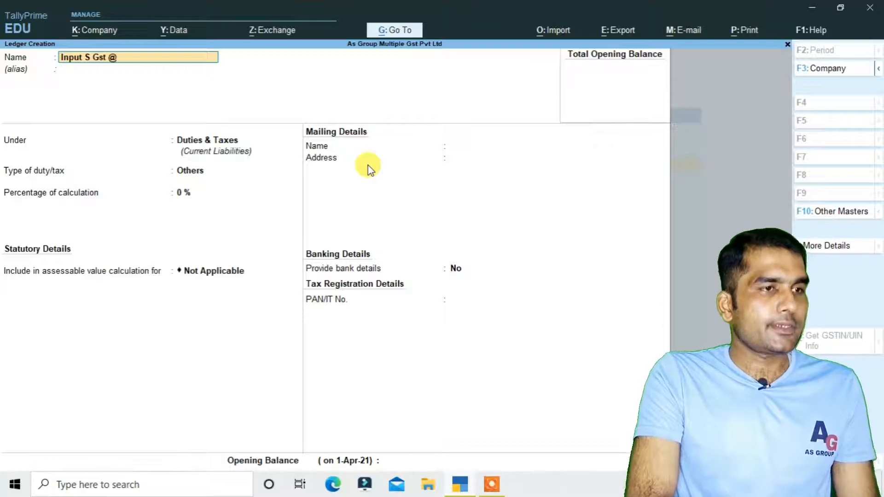
type(" 9%")
key("Return")
key("Return")
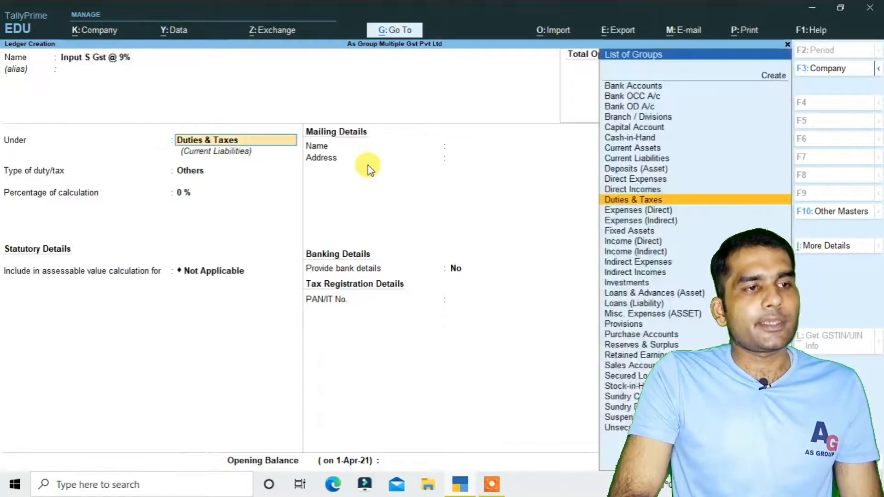
Keep Input S Gst @ 9% under Duties & Taxes with duty type GST and tax type State Tax.
key("Return")
key("Up")
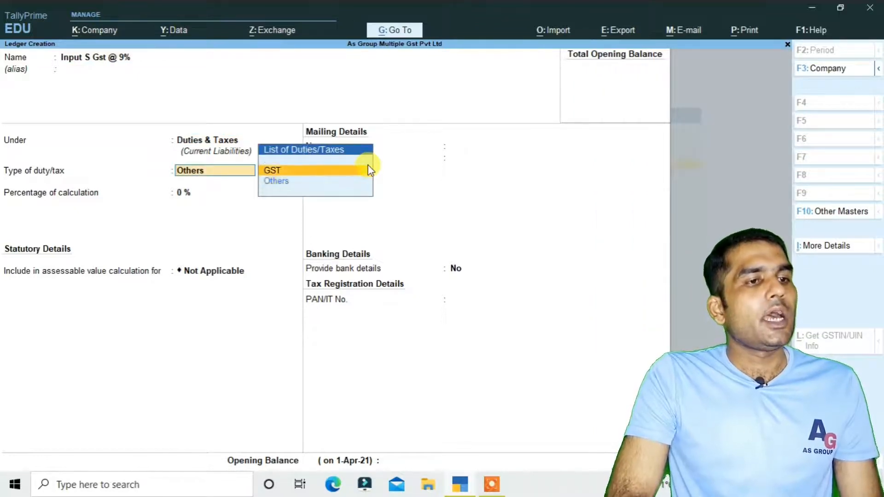
key("Return")
key("Down")
key("Down")
key("Down")
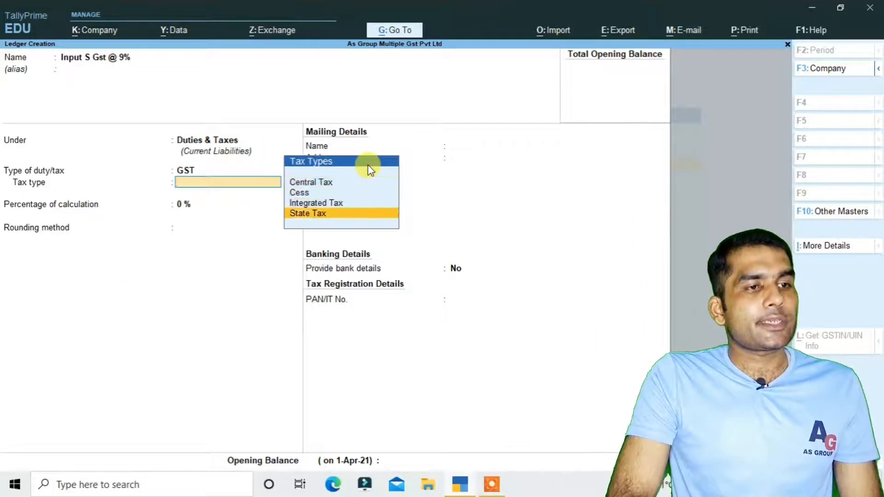
key("Return")
Set the state tax ledger's percentage of calculation to 9%, use Normal Rounding with limit 0, and save it.
type("9")
key("Return")
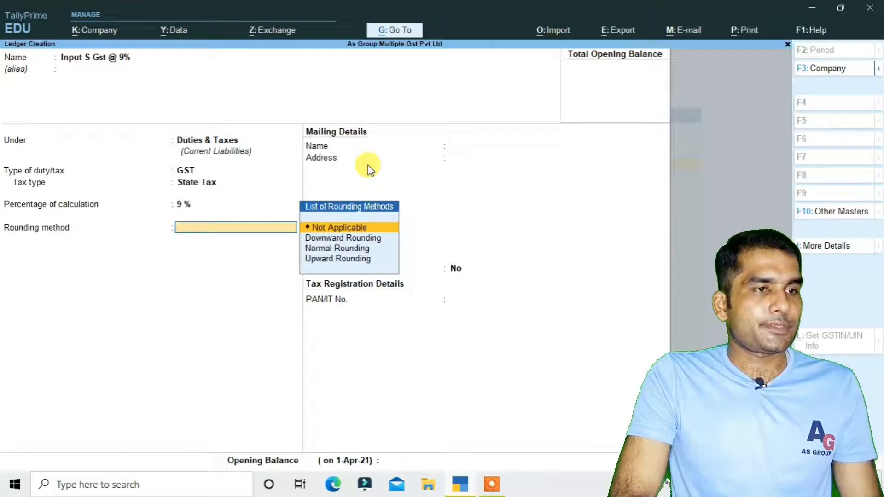
key("Down")
key("Down")
key("Return")
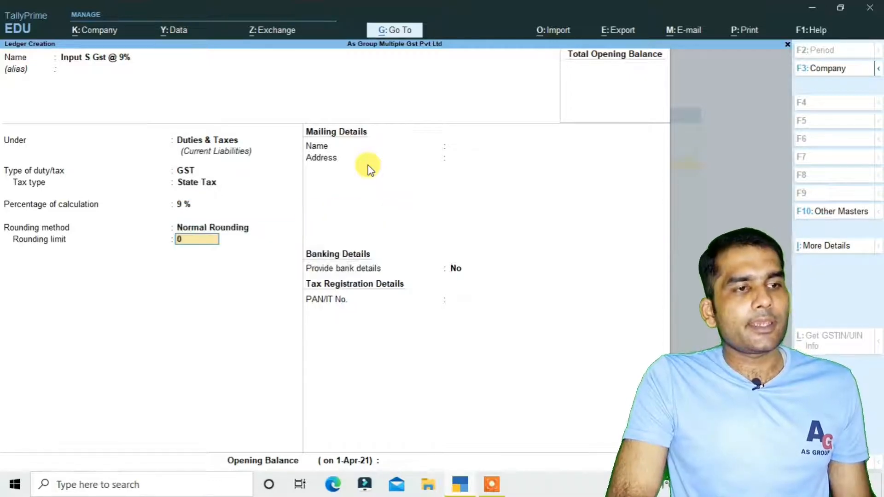
key("ctrl")
key("ctrl+a")
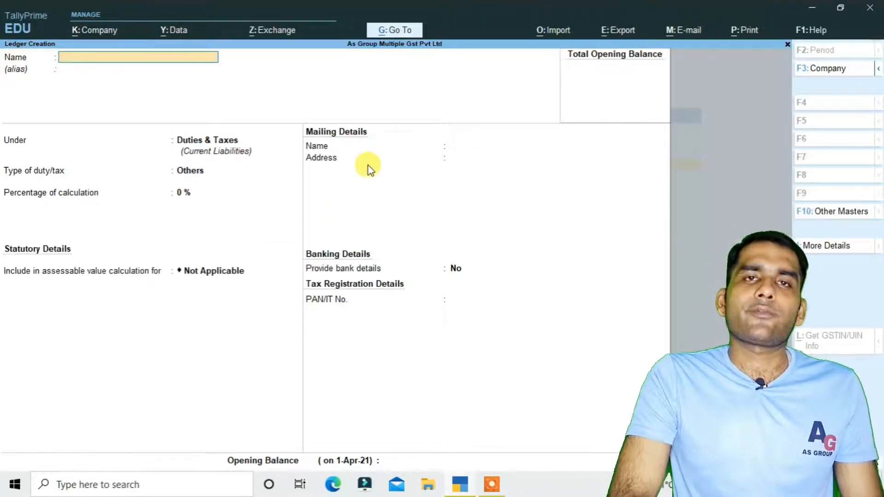
Name the new ledger Input C Gst @ 14 % and leave its alias blank.
type("Inpu")
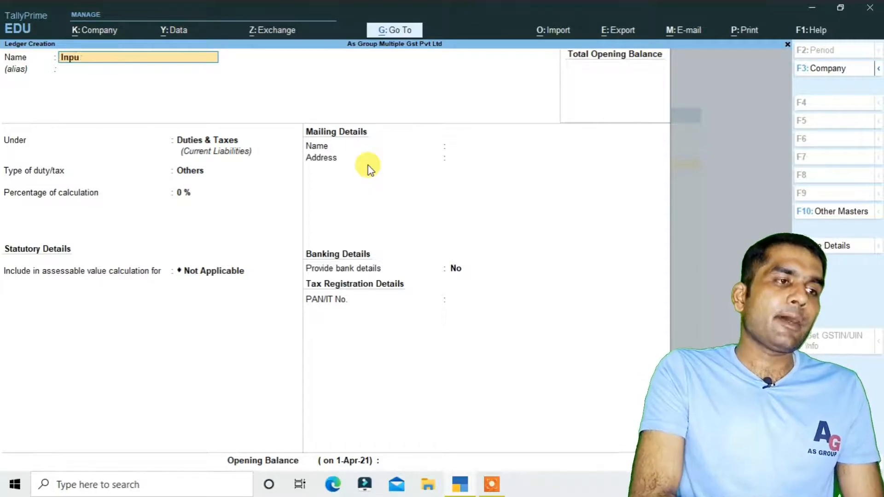
type("t C S")
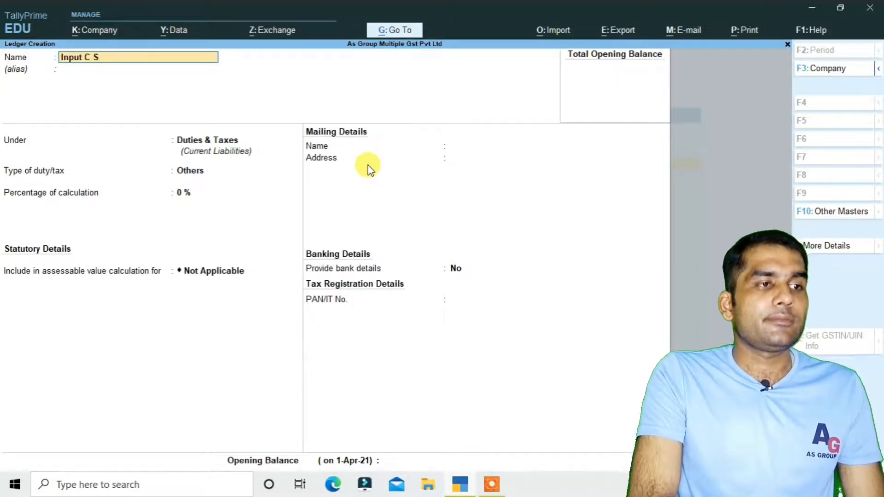
key("BackSpace")
type("Gst")
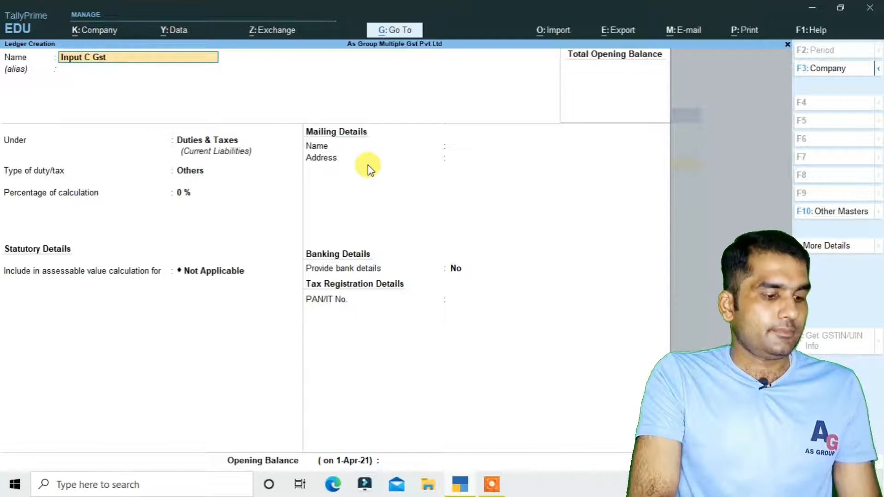
type(" @ 1")
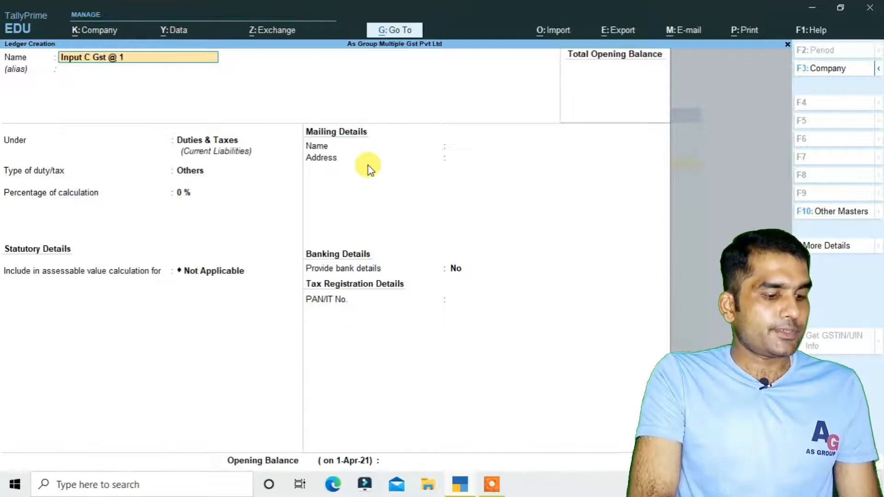
type("4 %")
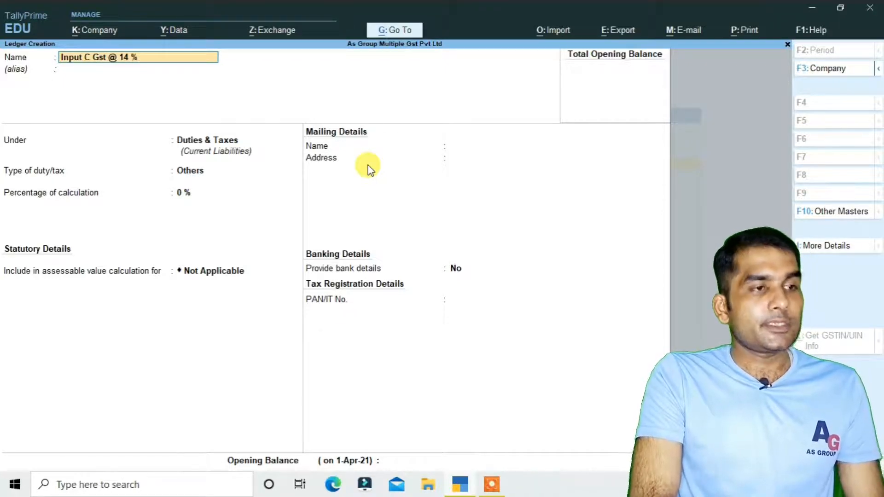
key("Return")
key("Return")
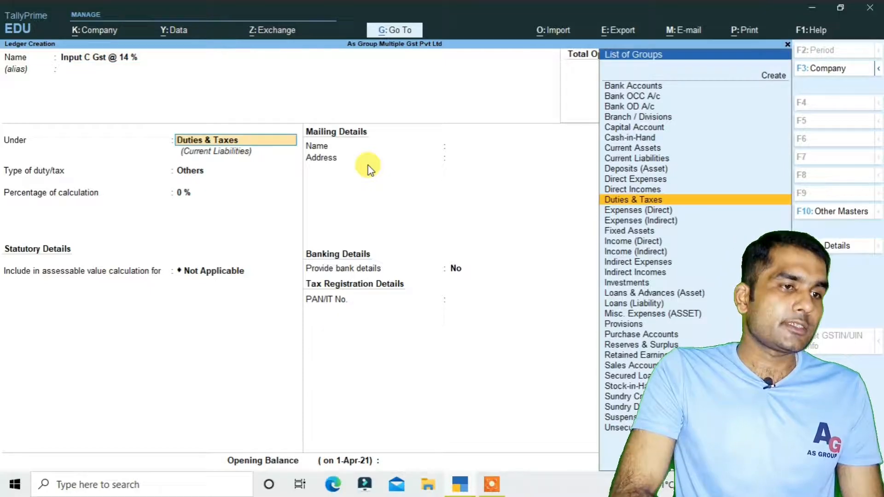
Keep Input C Gst @ 14 % under Duties & Taxes with duty type GST and tax type Central Tax.
key("Return")
key("Up")
key("Return")
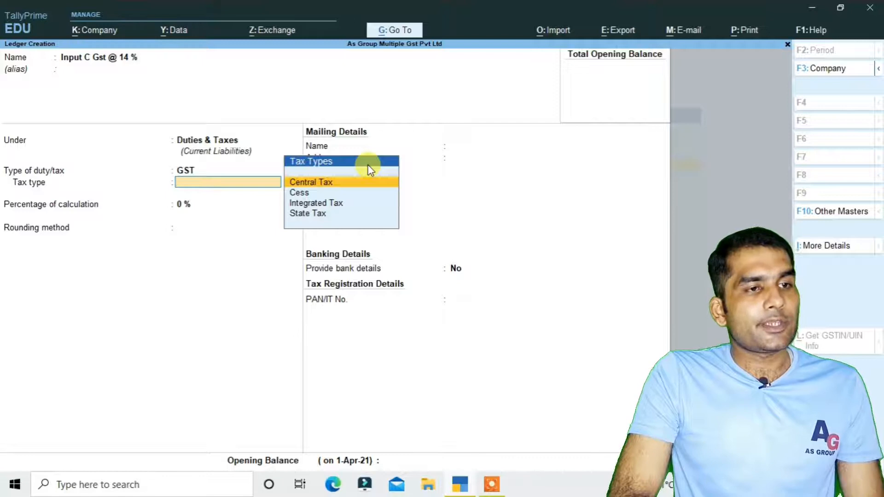
key("Return")
Set the central tax ledger's percentage of calculation to 14%, use Normal Rounding with limit 0, and save it.
type("14")
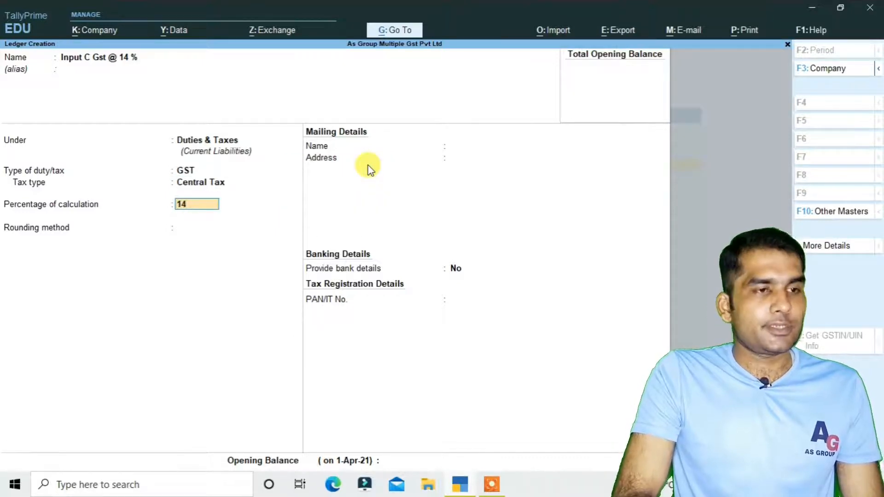
key("Return")
key("Down")
key("Down")
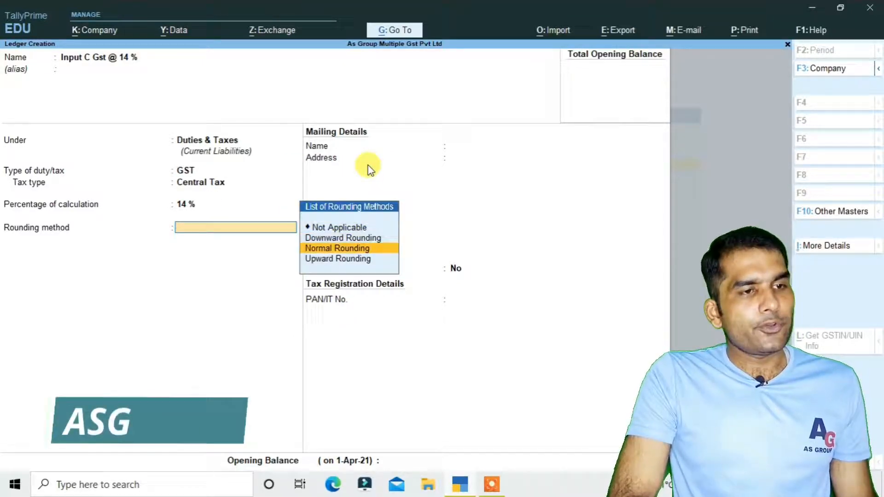
key("Return")
key("ctrl")
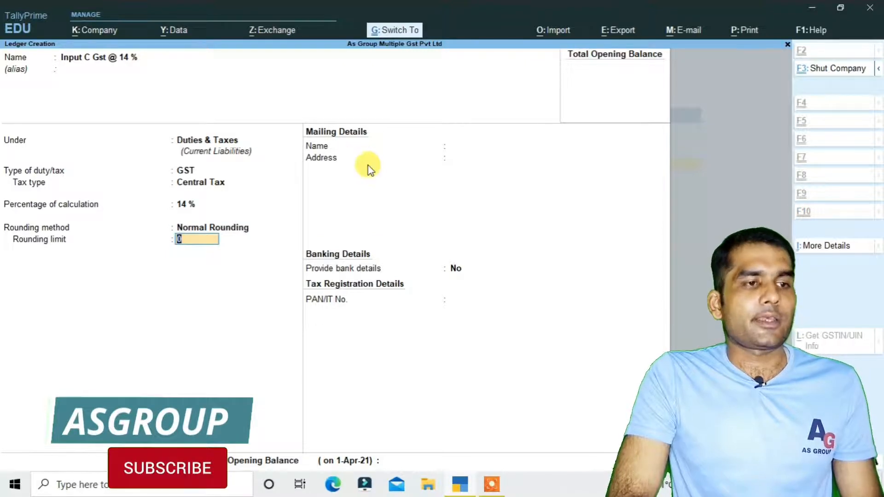
key("ctrl+a")
Name the next ledger Input S Gst @ 14% and leave its alias blank.
type("Inp")
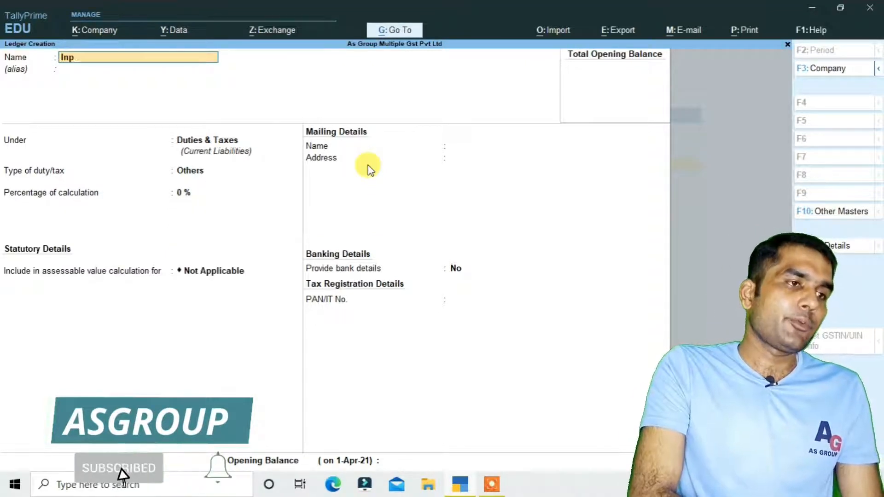
type("ut S")
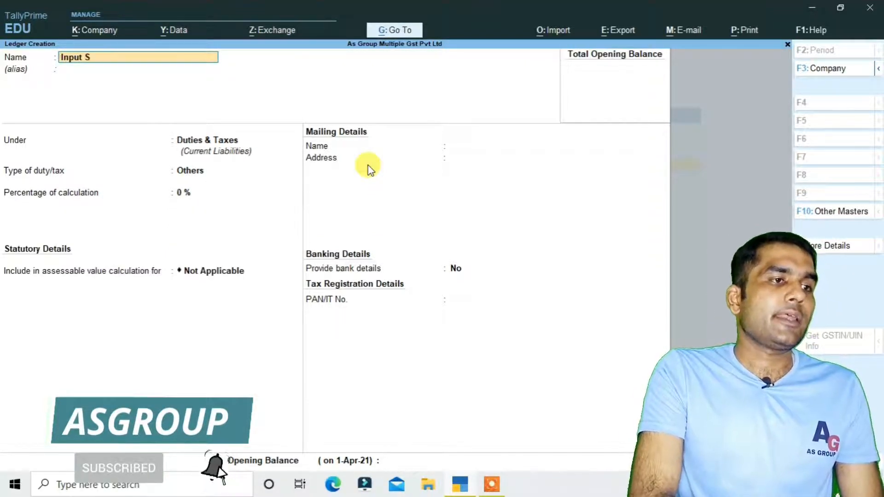
type(" Gst ")
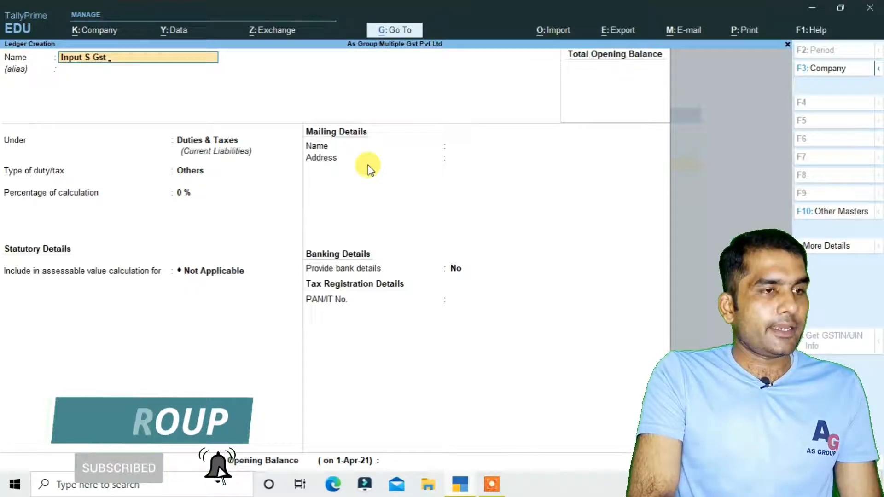
type("@ 14")
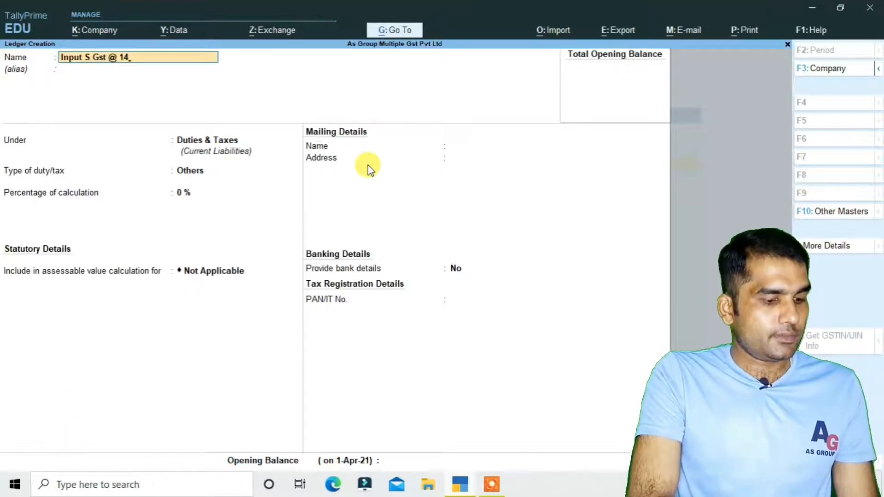
type("%")
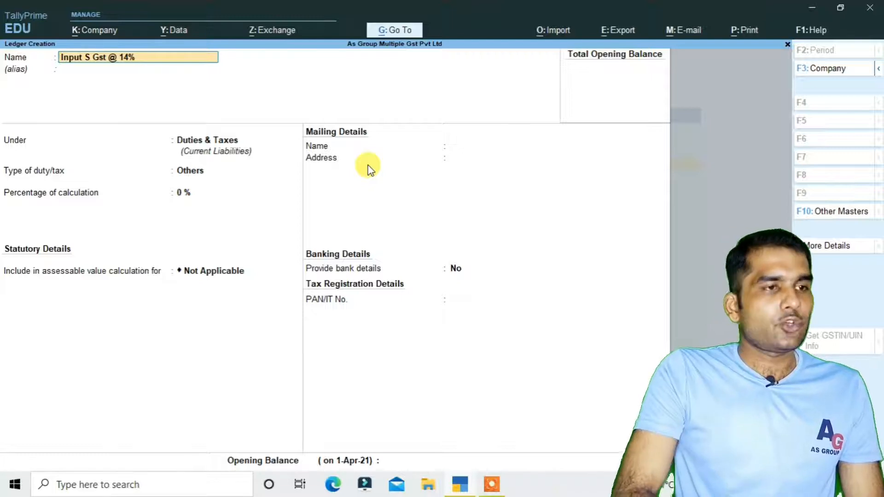
key("Return")
key("Return")
Keep Input S Gst @ 14% under Duties & Taxes with duty type GST and tax type State Tax.
key("Return")
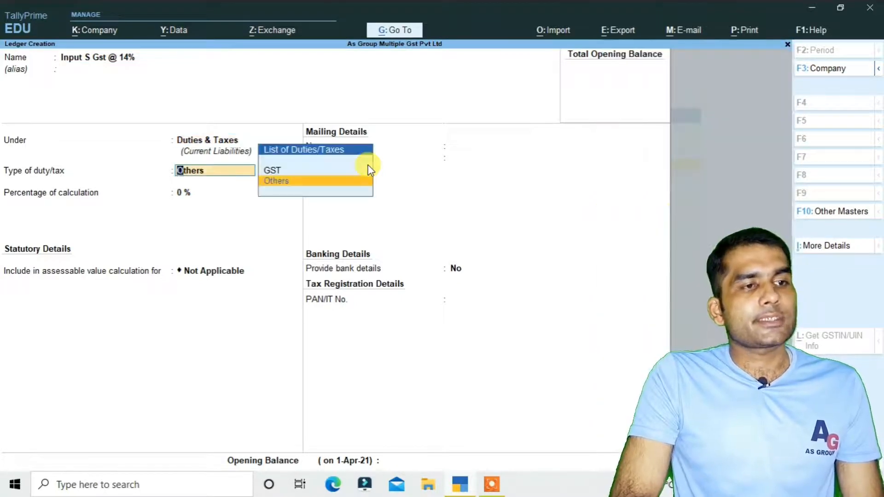
key("Up")
key("Return")
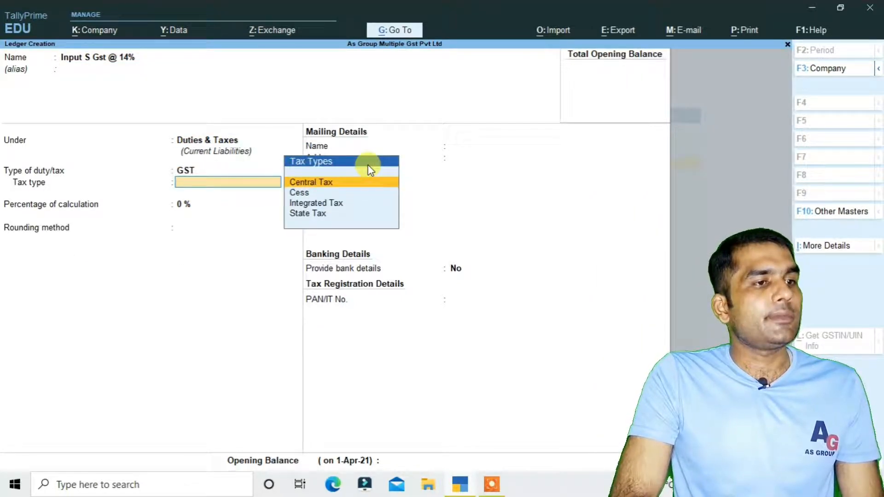
key("Down")
key("Down")
key("Down")
key("Return")
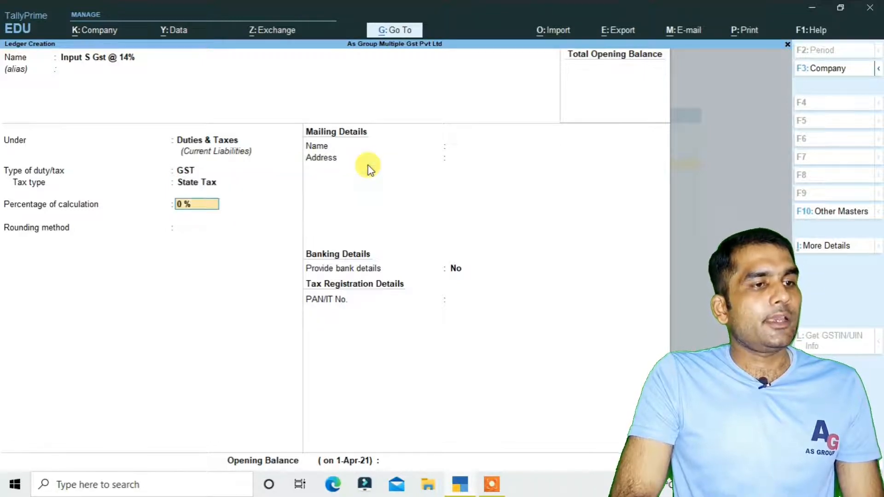
Set the state tax ledger's percentage of calculation to 14% and save it without choosing a rounding method.
type("14")
key("Return")
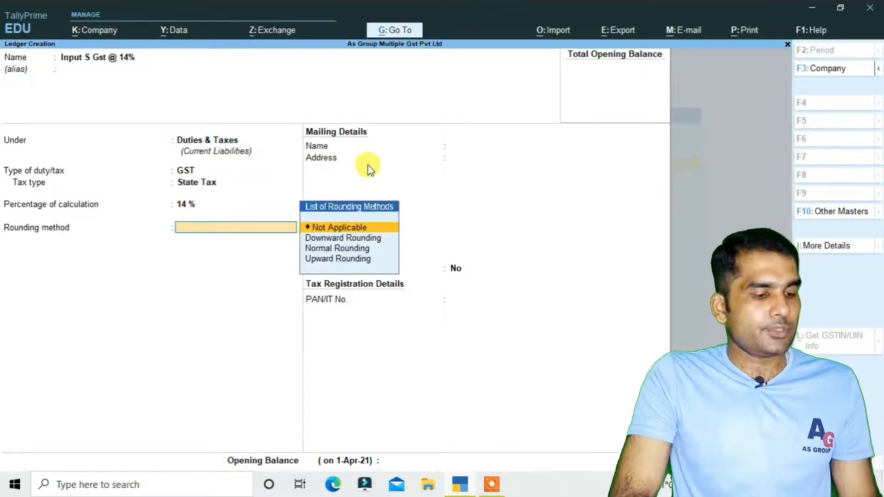
key("ctrl")
key("ctrl+a")
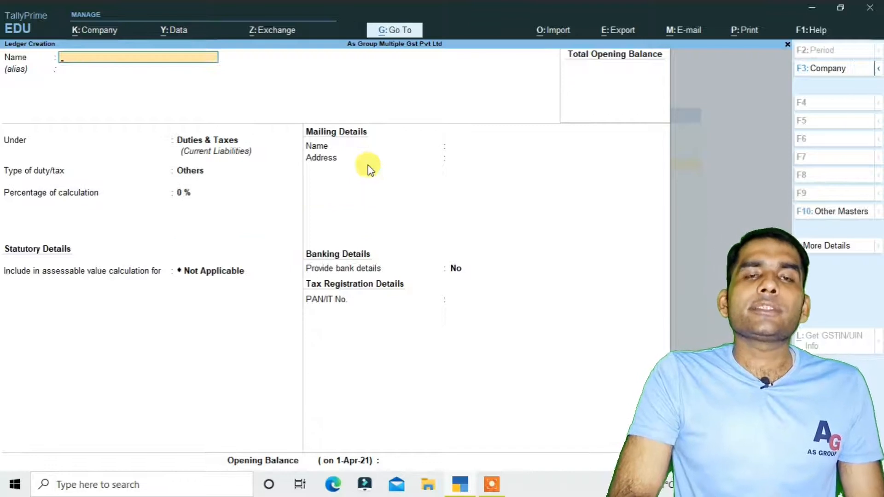
Name a new ledger Purchase, leave its alias blank, and place it under Purchase Accounts.
type("Purchase")
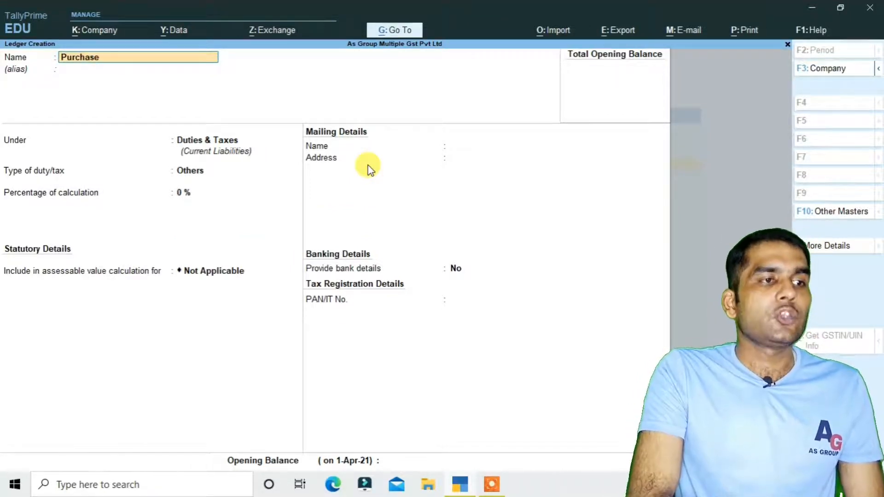
key("Return")
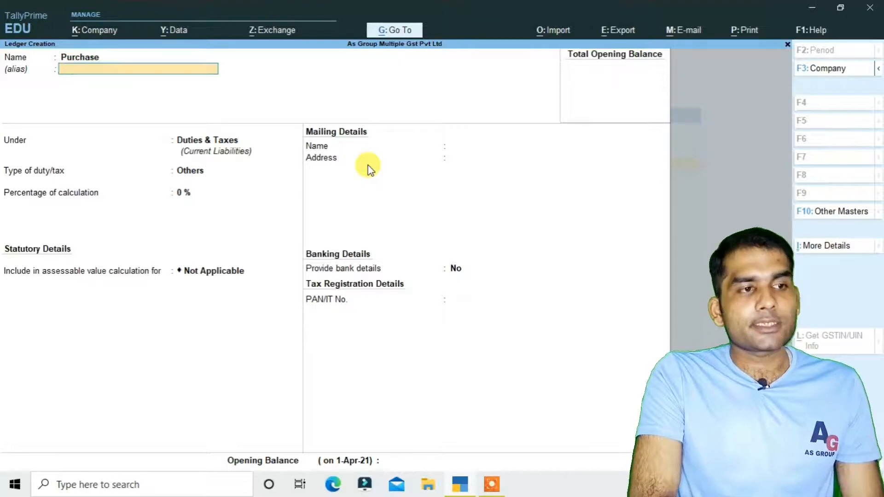
key("Return")
type("P")
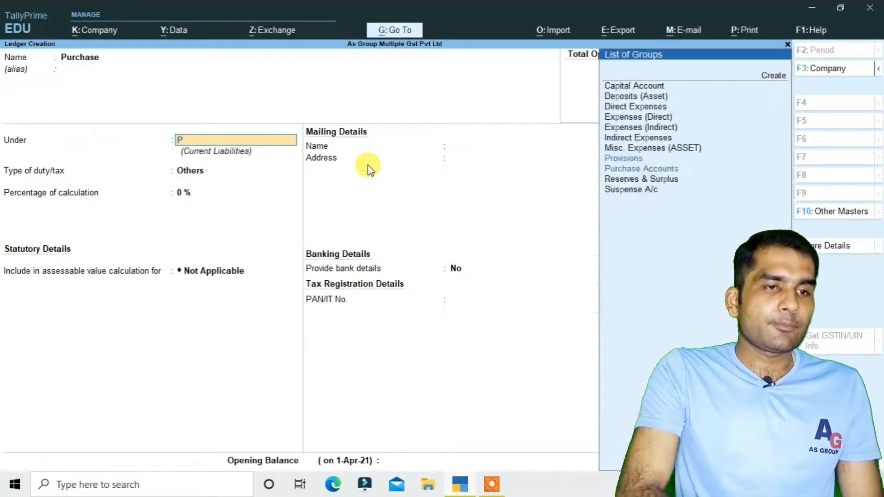
key("Down")
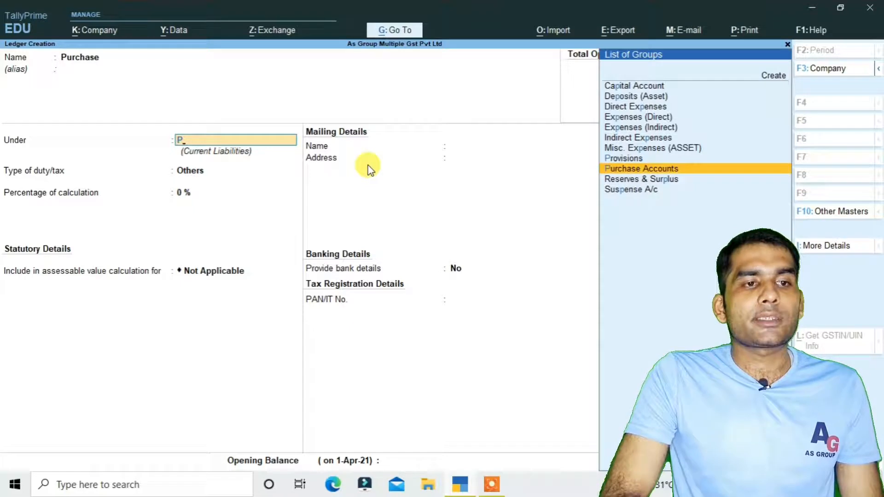
key("Return")
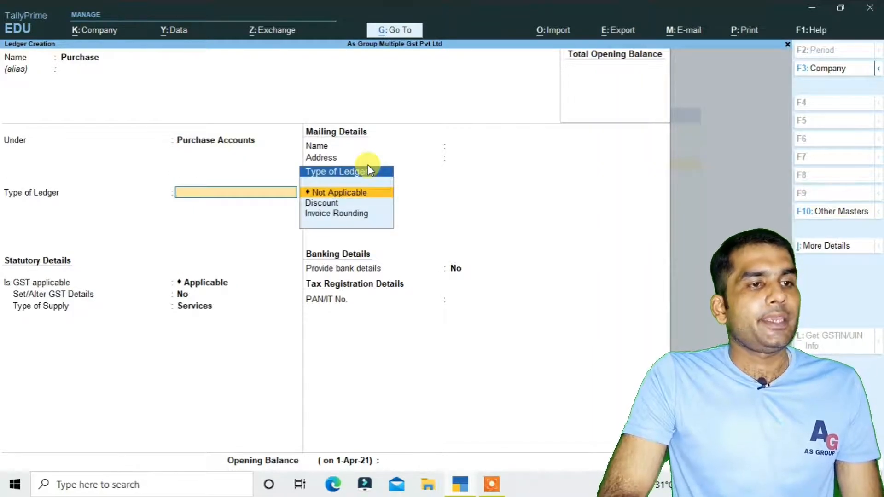
Give the Purchase ledger type Not Applicable, keep GST Applicable without GST details, set type of supply to Goods, and save it.
key("Return")
key("Return")
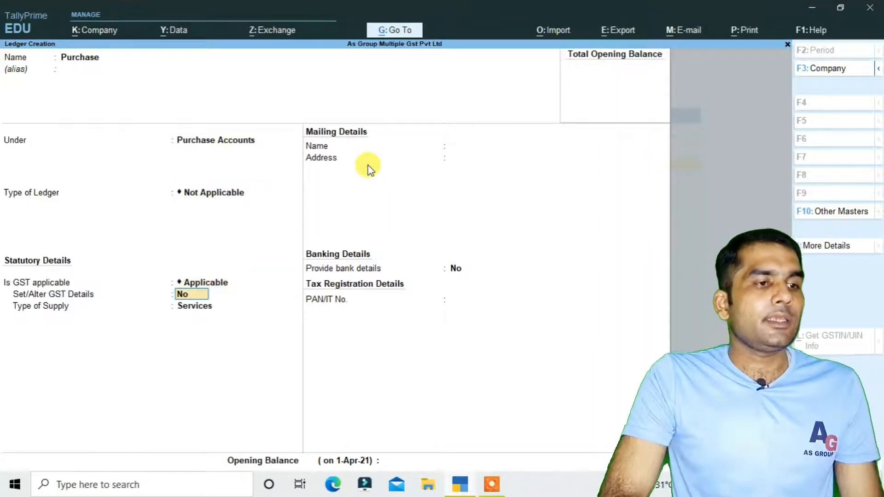
key("Return")
key("Up")
key("Return")
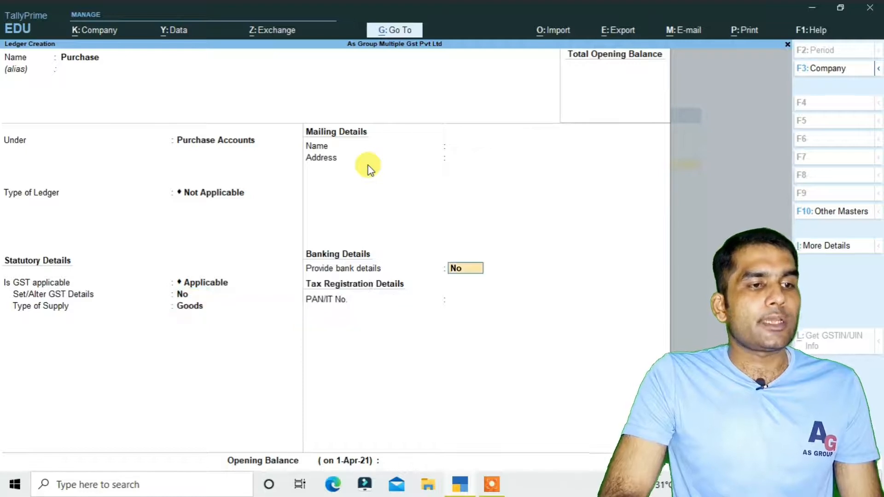
key("ctrl")
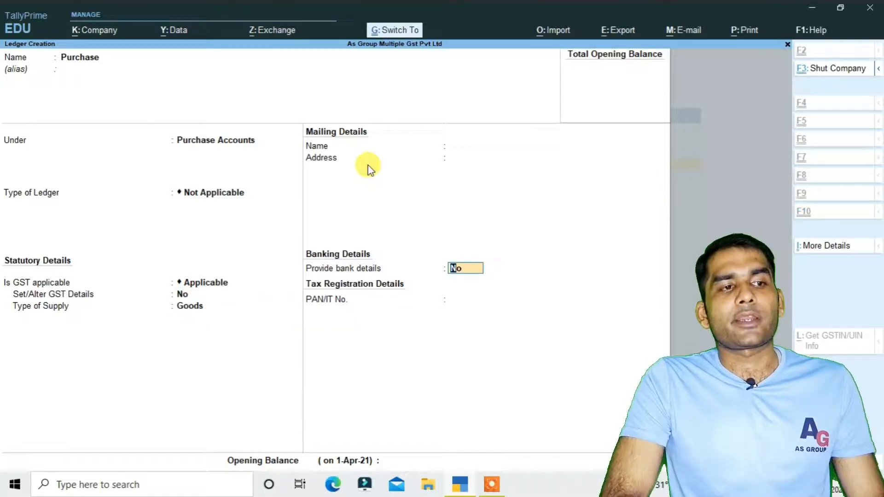
key("ctrl+a")
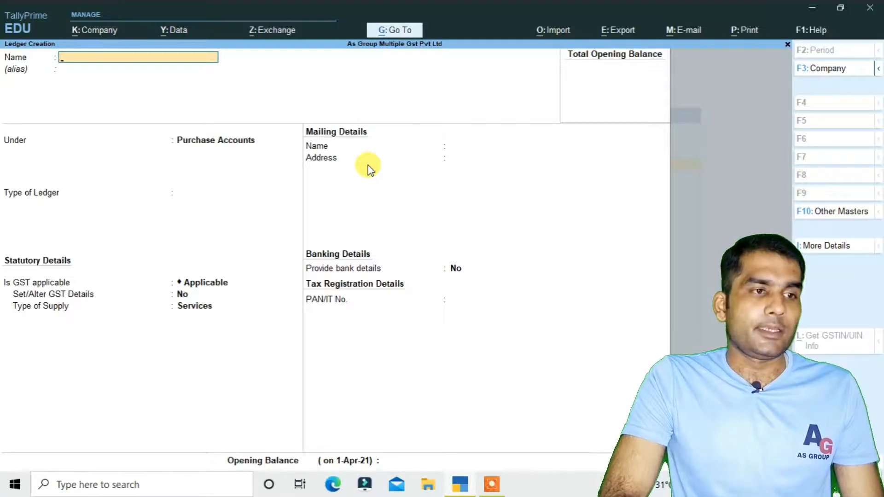
Leave ledger creation and open a new purchase voucher.
key("Escape")
key("Escape")
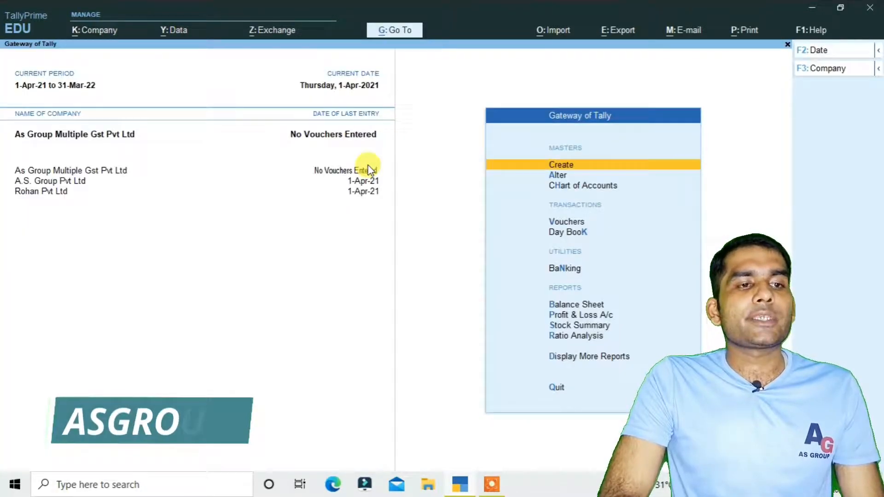
key("Down")
key("Down")
key("Down")
key("Down")
key("Up")
key("Return")
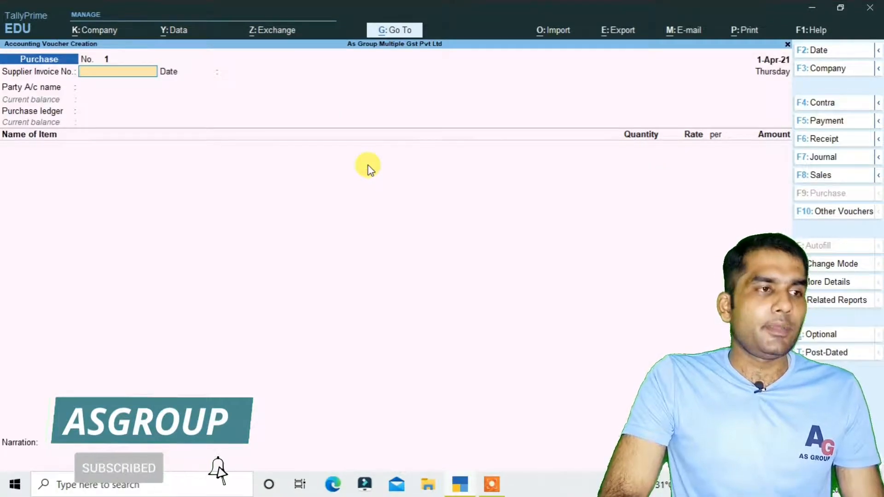
Enter supplier invoice number 1234 on the purchase voucher and accept the date 1-Apr-21.
type("1234")
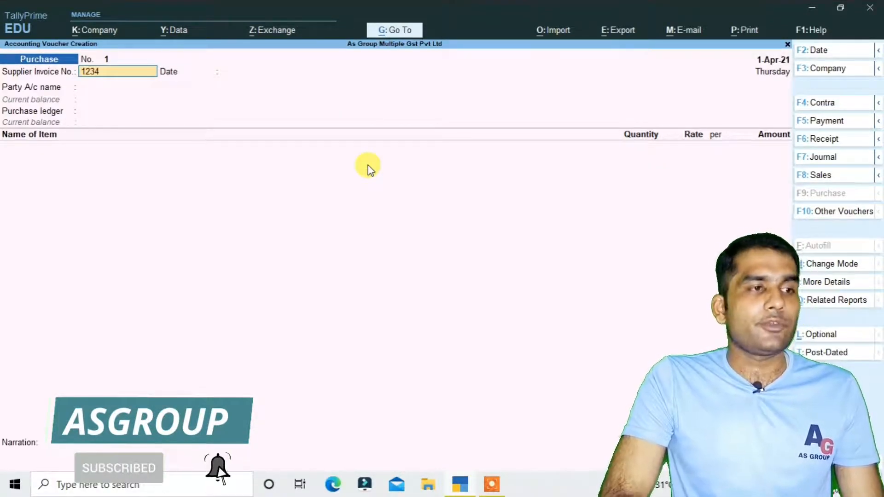
key("Return")
key("Return")
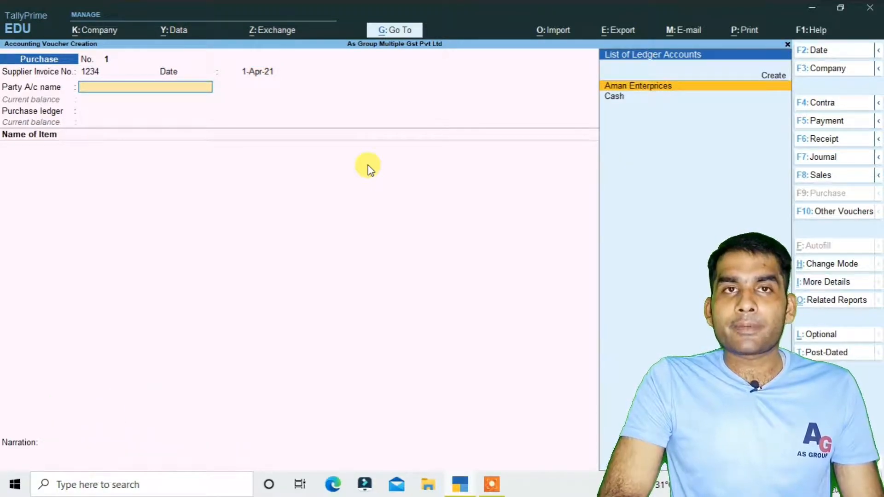
Choose Aman Enterprices as the voucher's party account and leave all its receipt details blank.
key("Return")
key("Return")
key("Return")
key("Return")
key("Return")
key("Return")
key("Return")
key("Return")
key("Return")
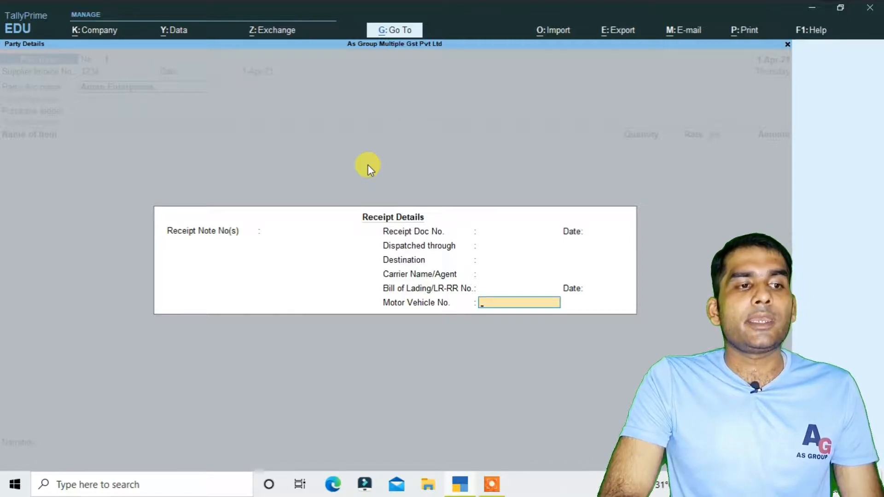
key("Return")
Accept the party details with state Uttar Pradesh and no GSTIN, and choose PURCHASE as the voucher's purchase ledger.
key("Return")
key("Return")
key("Return")
key("Return")
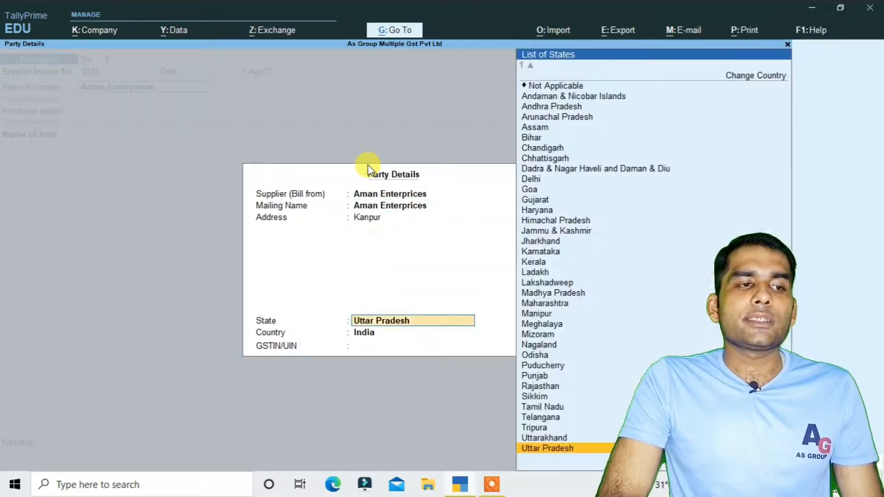
key("Return")
key("Return")
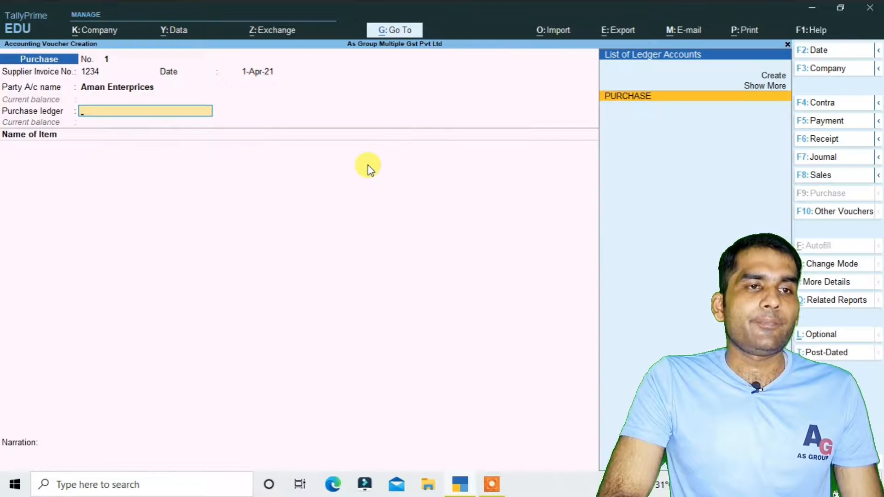
key("Return")
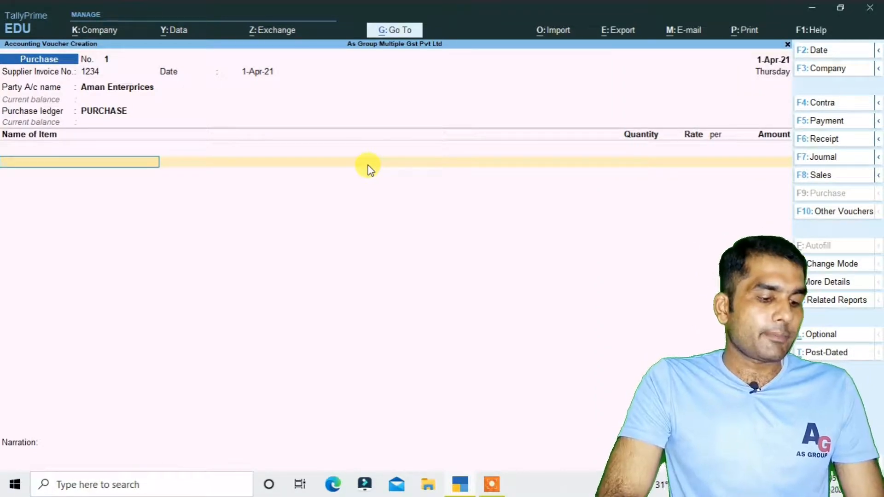
Add the item Galaxy F 62 to the purchase voucher with a quantity of 5 pcs at a rate of 14,999.
type("g")
key("Return")
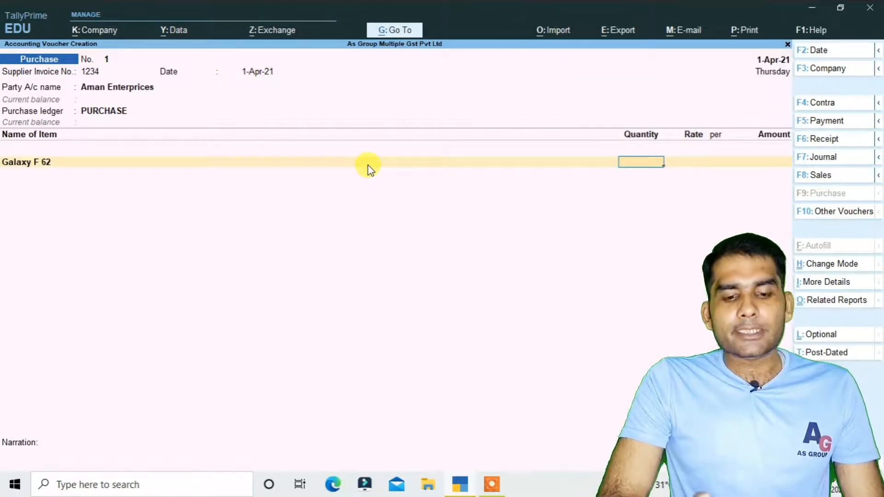
type("5")
key("Return")
type("14999")
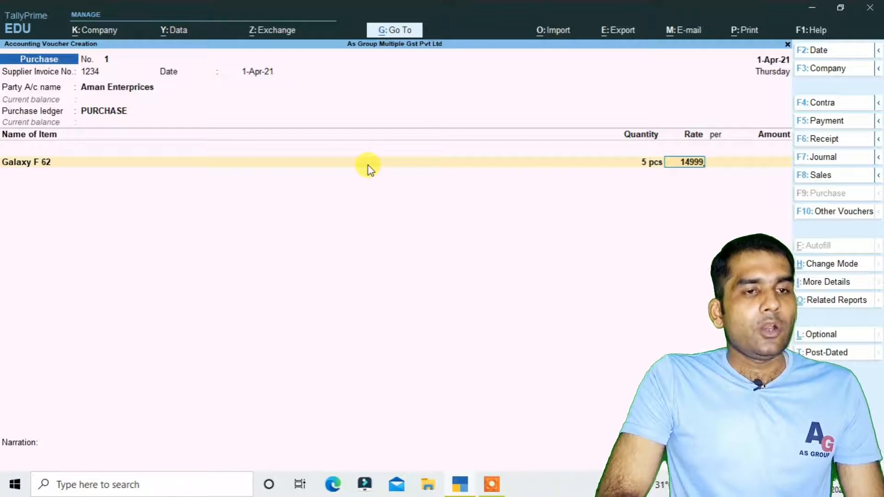
key("Return")
key("Return")
key("Return")
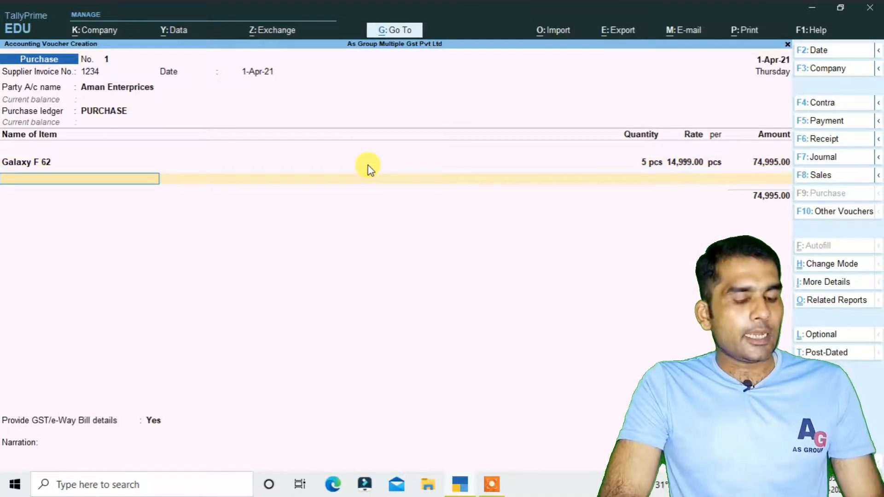
Add Acc Gray Cement as the second item with a quantity of 25 bags at a rate of 290.
type("A")
key("Down")
key("Up")
key("Return")
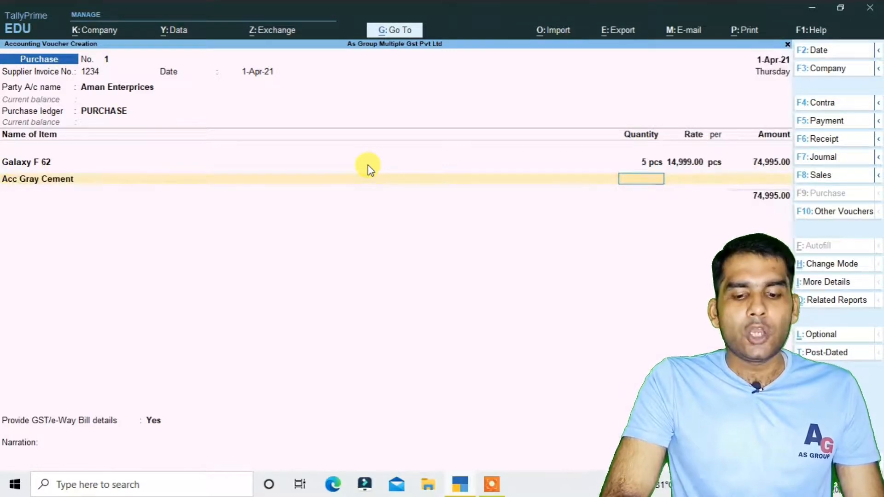
type("25")
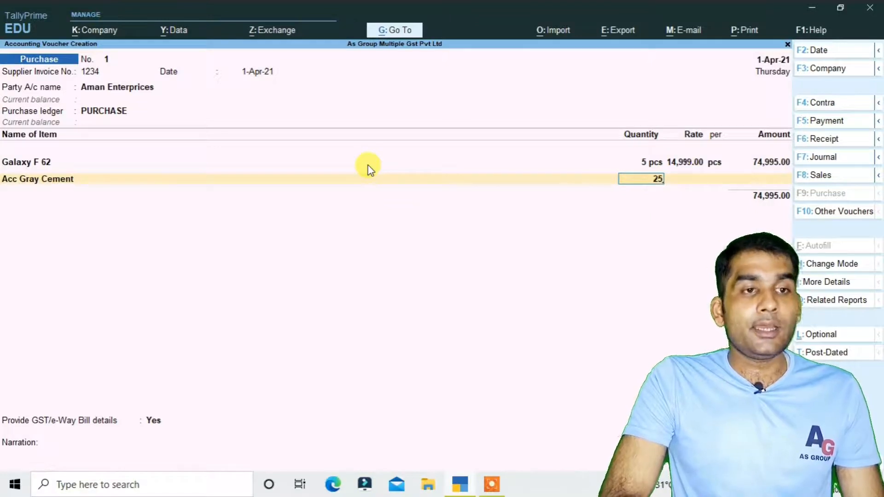
key("Return")
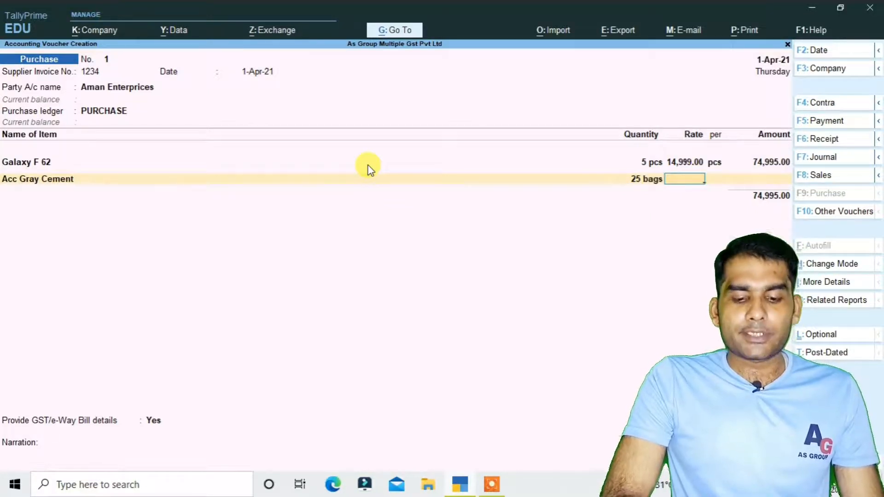
type("29")
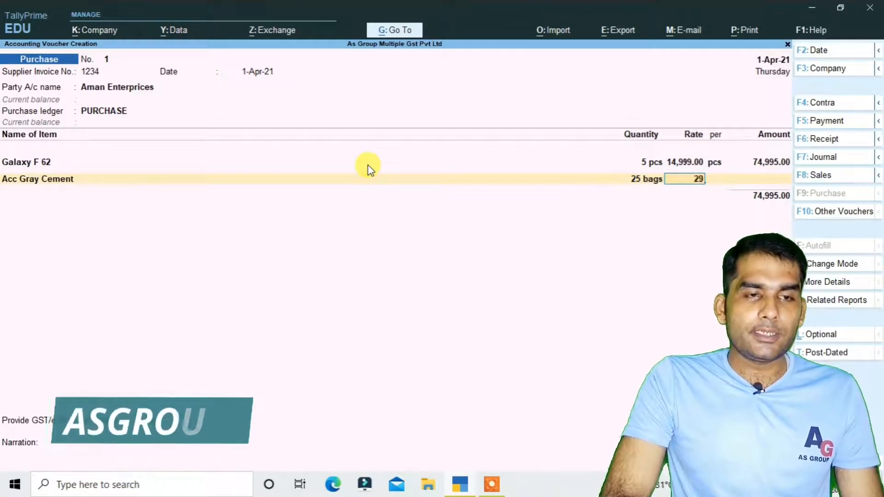
type("0")
key("Return")
key("Return")
key("Return")
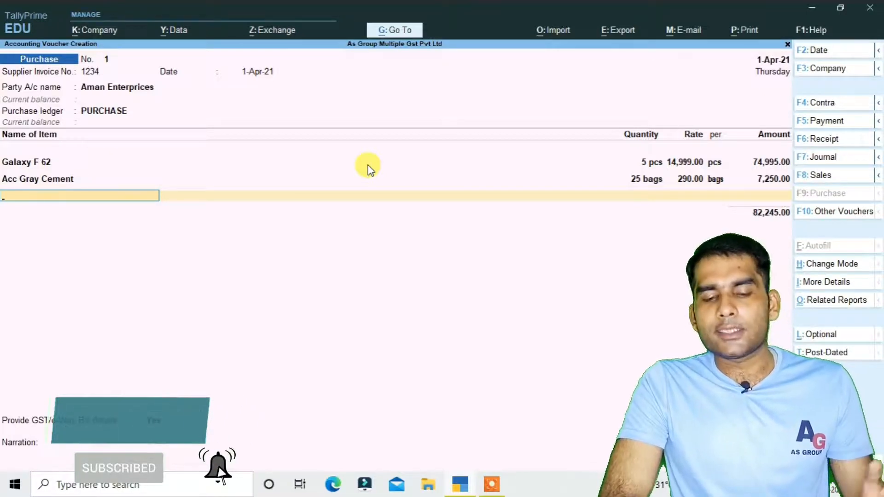
key("Return")
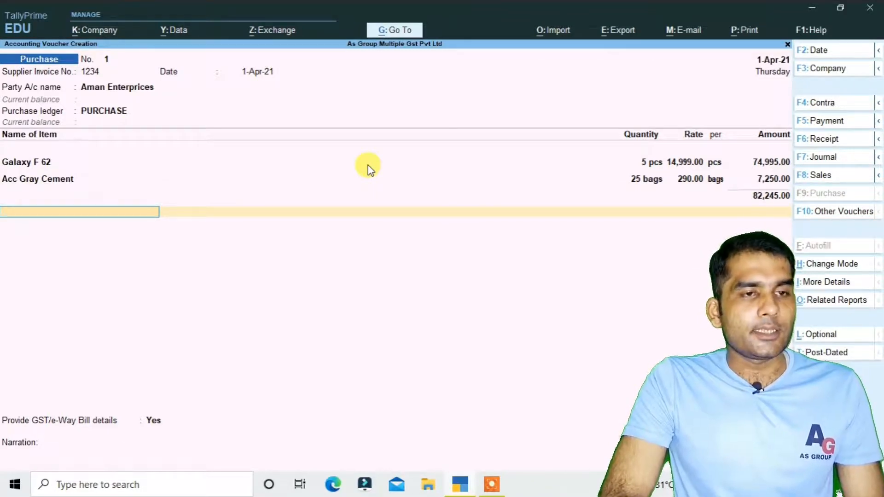
type("I")
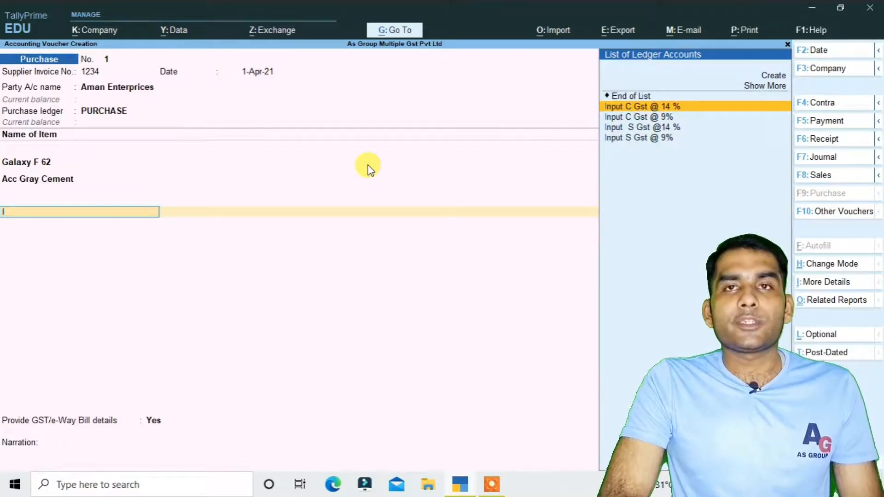
key("Return")
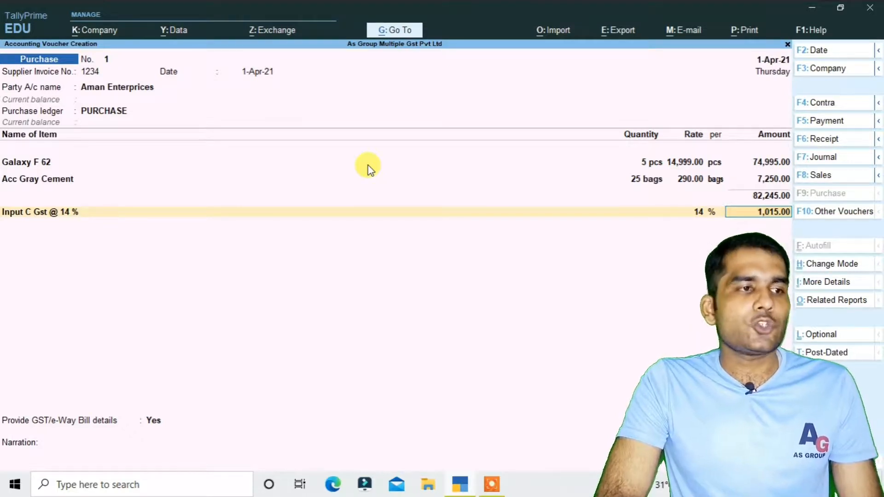
key("Return")
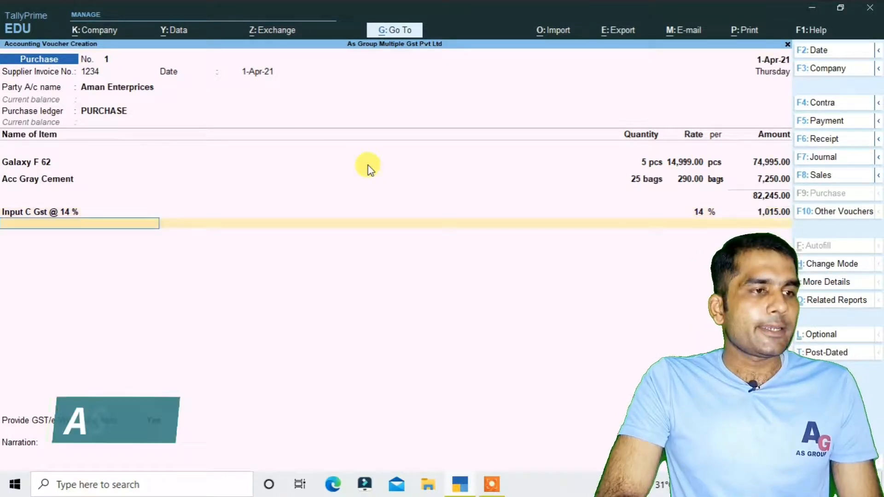
type("I")
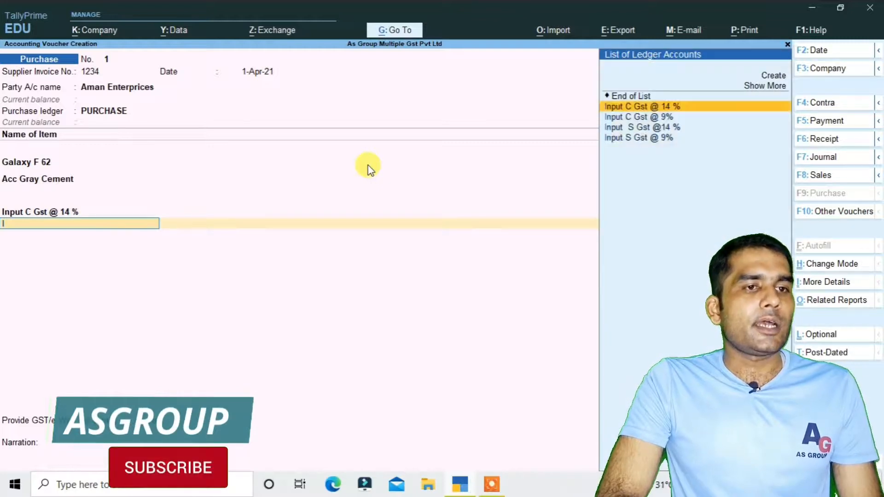
key("Down")
key("Down")
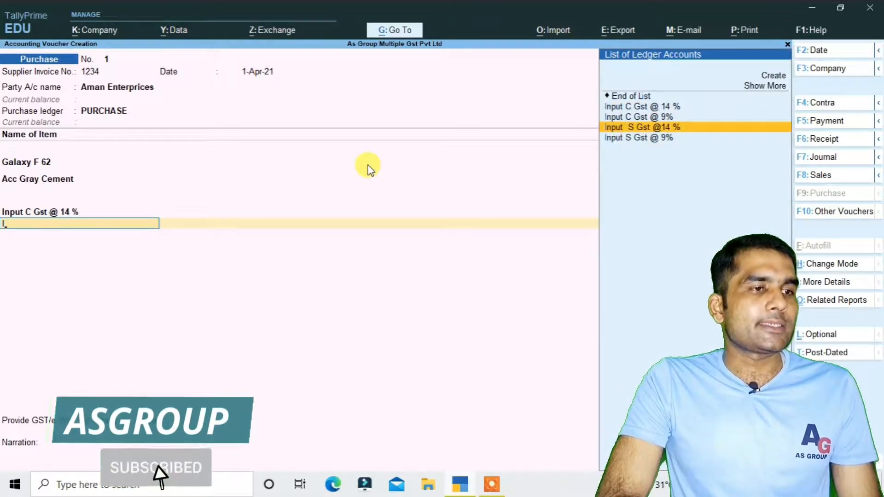
key("Return")
key("Return")
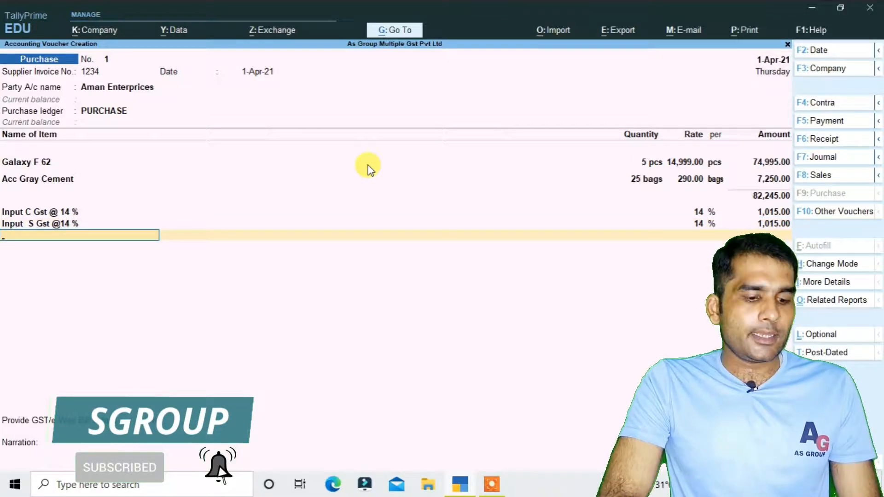
Add the tax ledgers Input C Gst @ 9% and Input S Gst @ 9% below the 14 % ledgers.
key("Down")
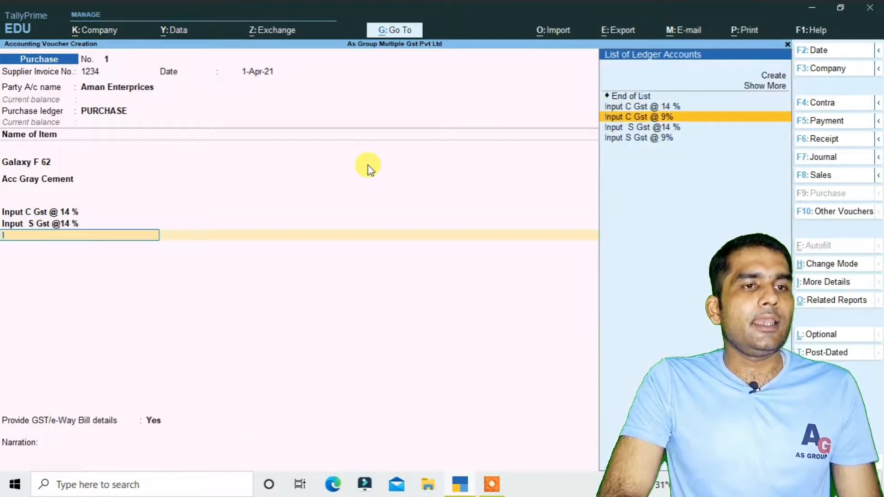
key("Return")
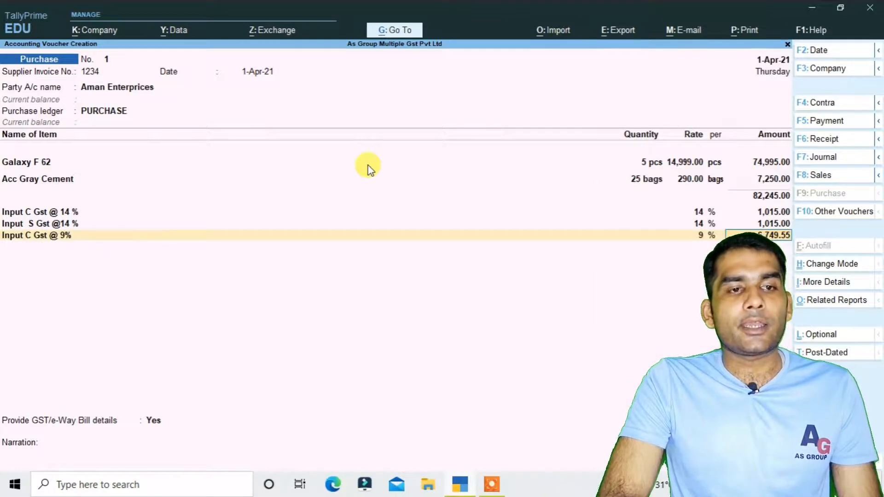
key("Return")
key("Down")
key("Down")
key("Down")
key("Down")
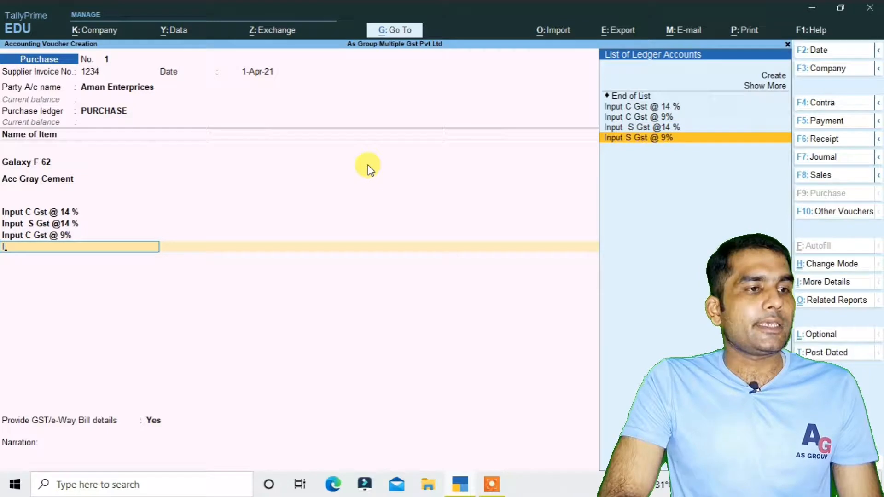
key("Return")
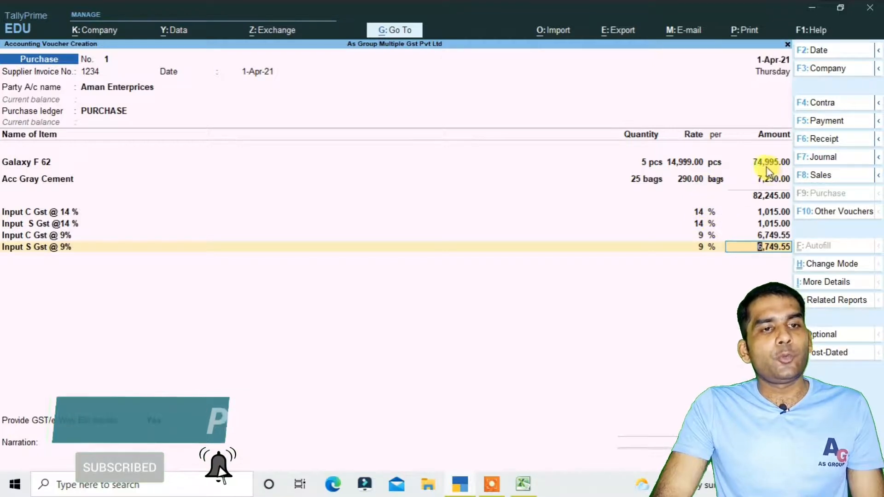
Switch to Excel, calculate 9% tax on the Galaxy F 62 amount with =74995*9/100 in cell H9, and return to TallyPrime.
left_click(523, 484)
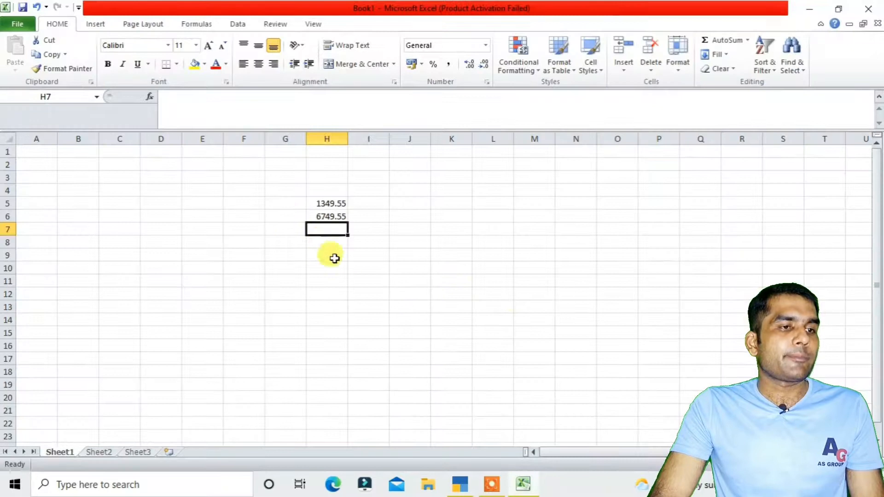
left_click(336, 258)
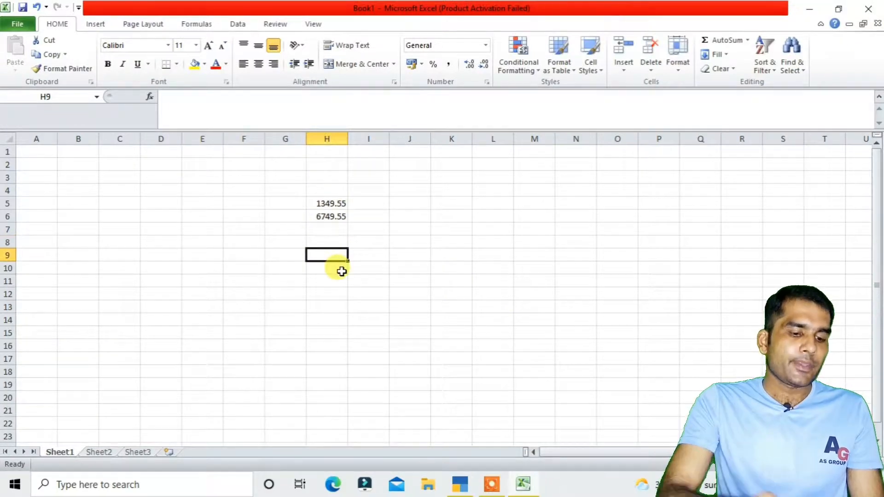
type("=74")
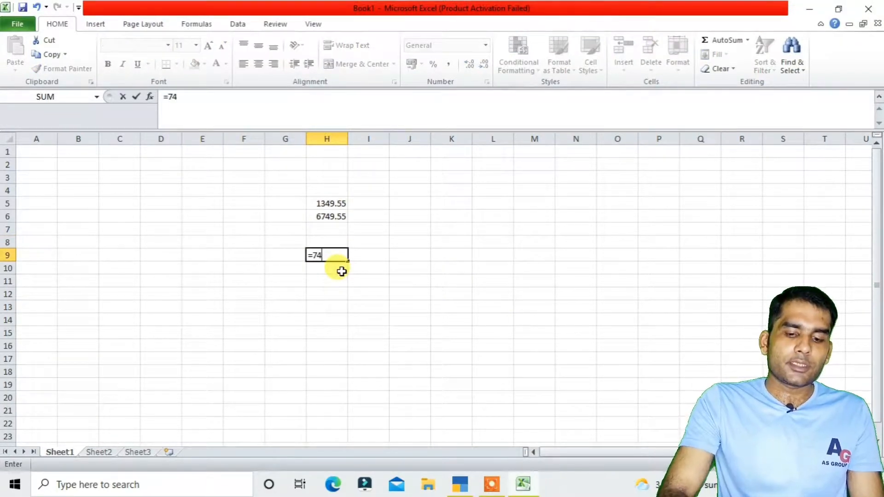
type("995*")
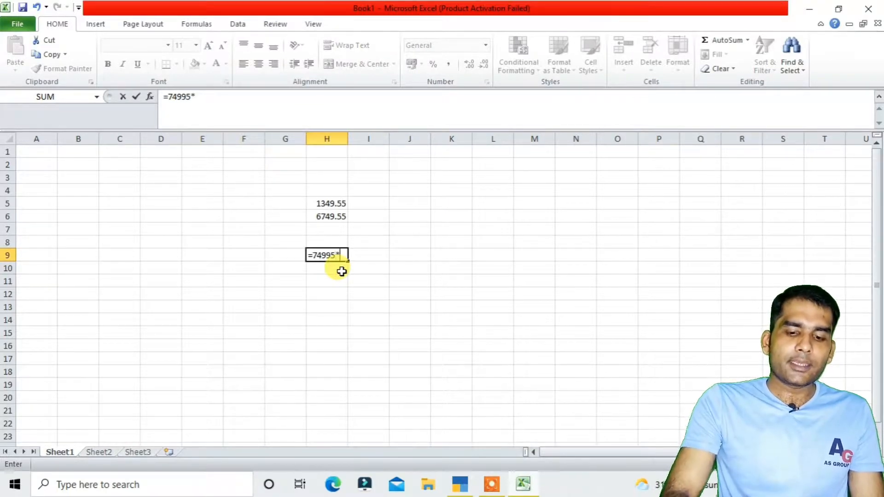
type("9/")
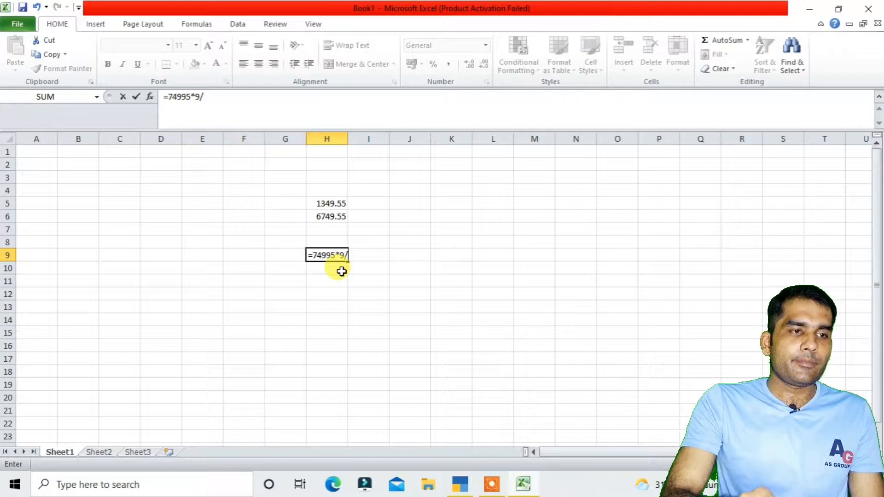
type("100")
key("Return")
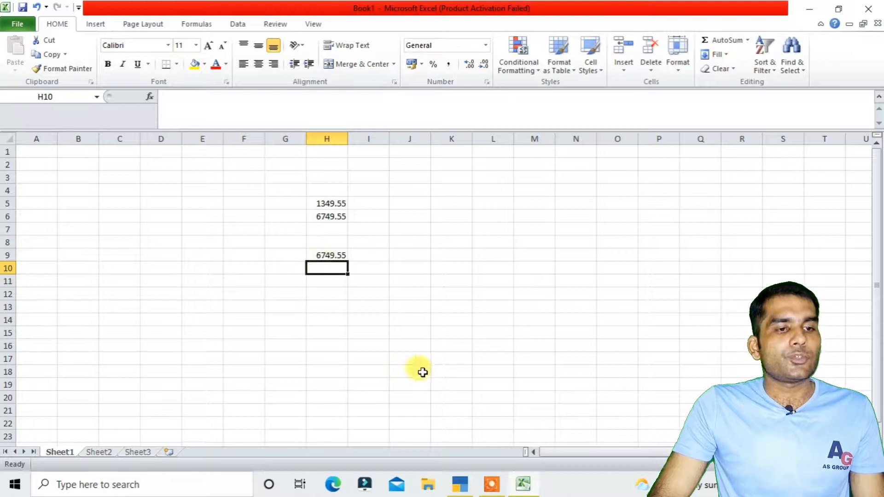
left_click(461, 485)
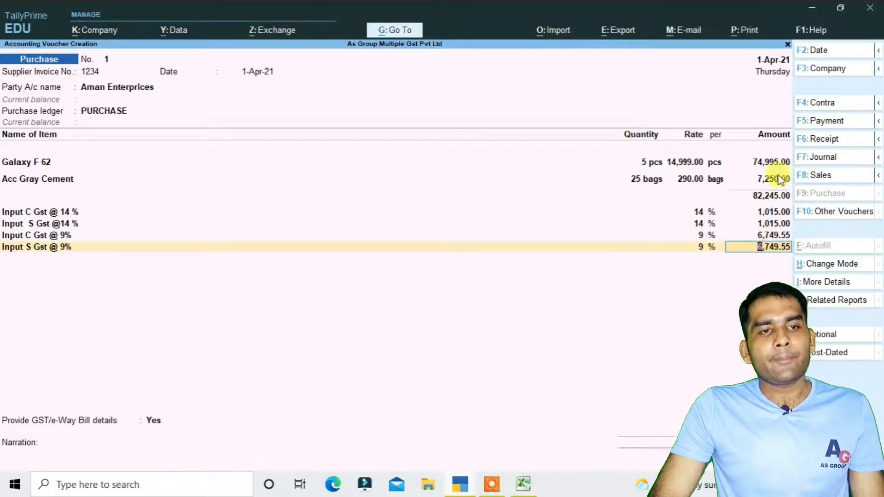
Check the cement amount, calculate its 14% tax in Excel with =7250*14/100 in cell K9, and return to TallyPrime.
left_click(767, 180)
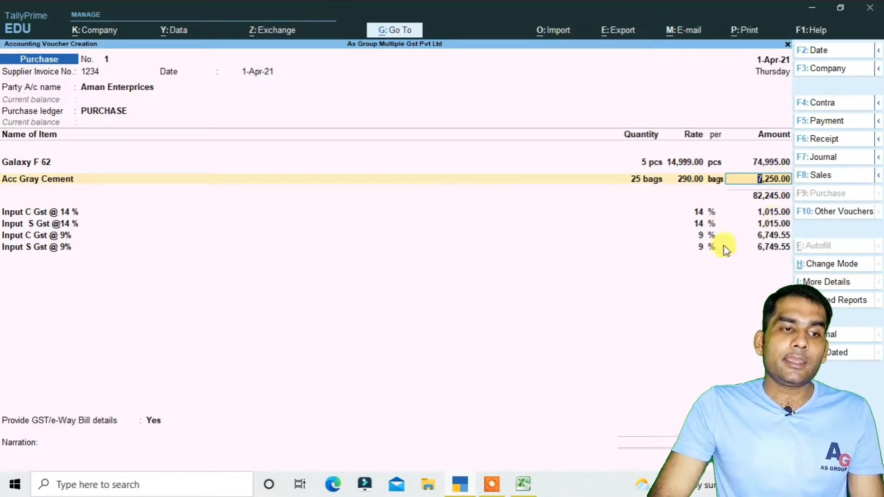
left_click(523, 483)
left_click(447, 256)
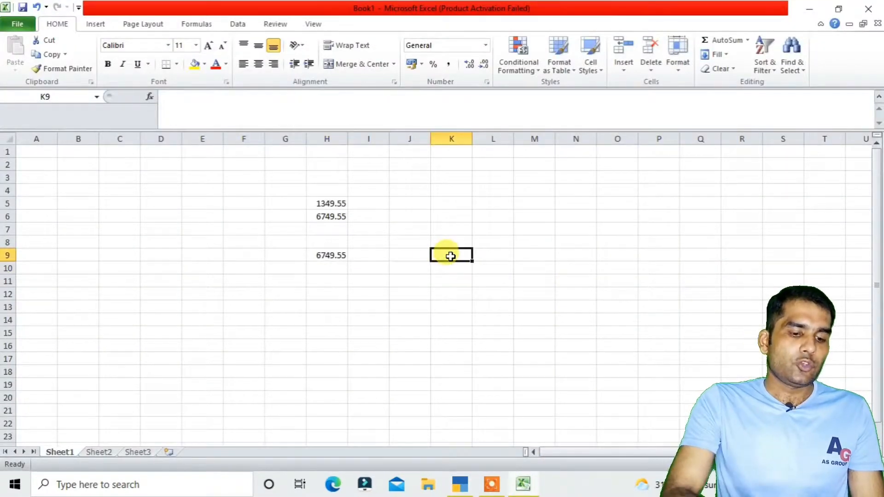
type("=7250*")
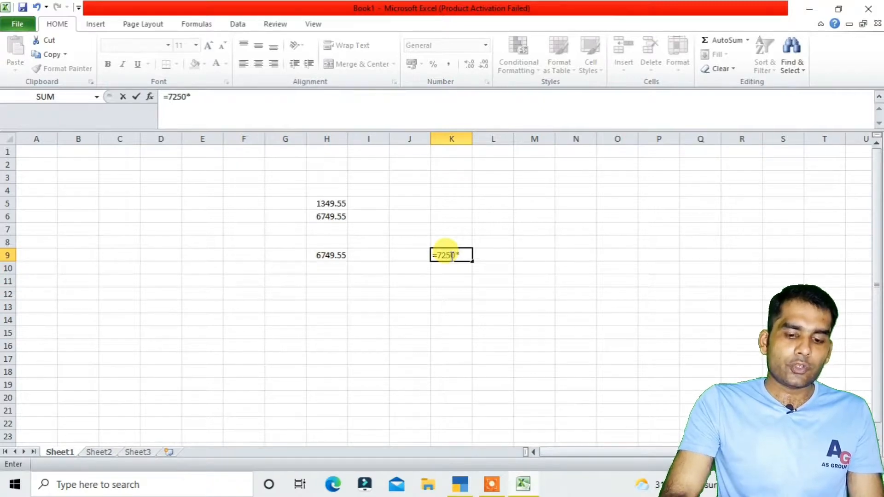
type("14/")
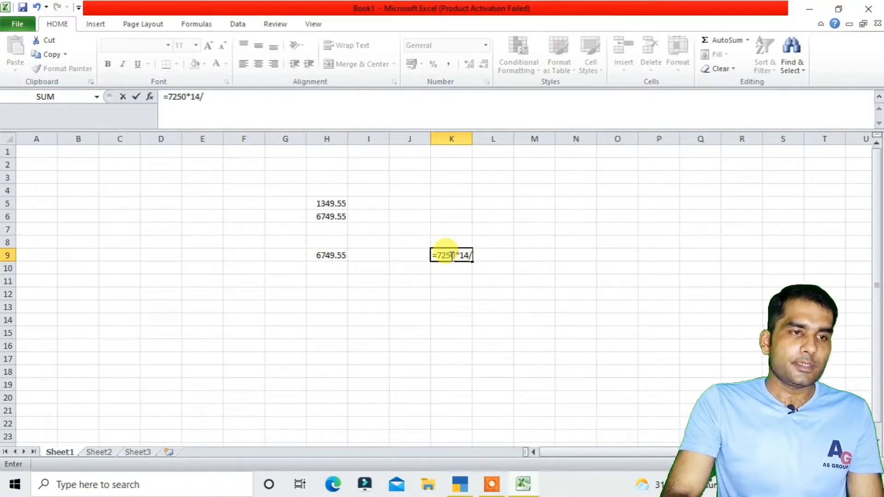
type("100")
key("Return")
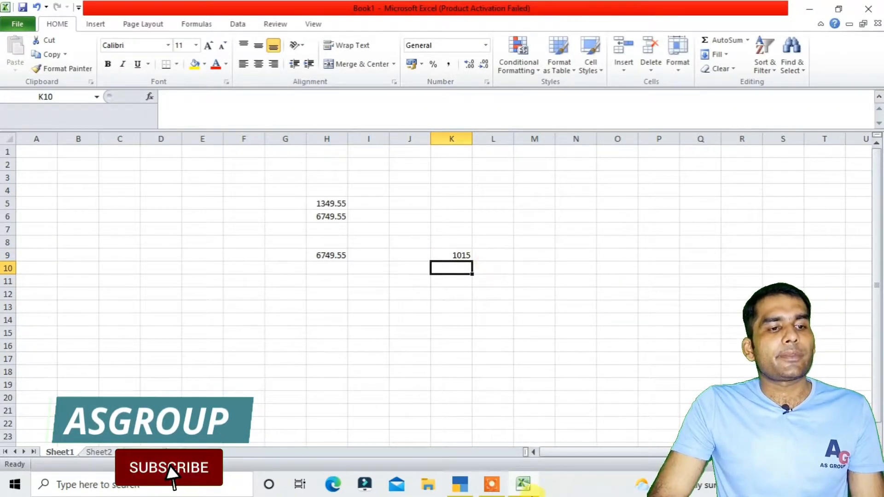
left_click(460, 483)
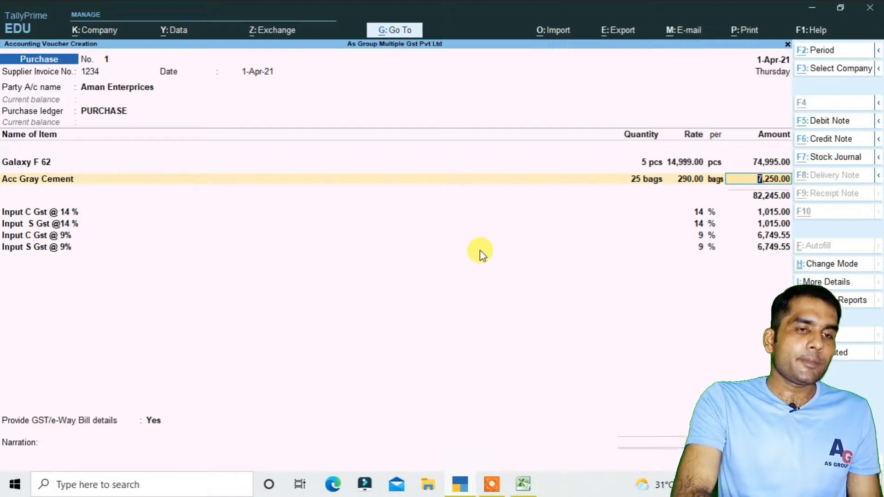
Preview the current purchase voucher's printed invoice, zoom in to check its items, tax lines and total, and close the preview.
key("alt+p")
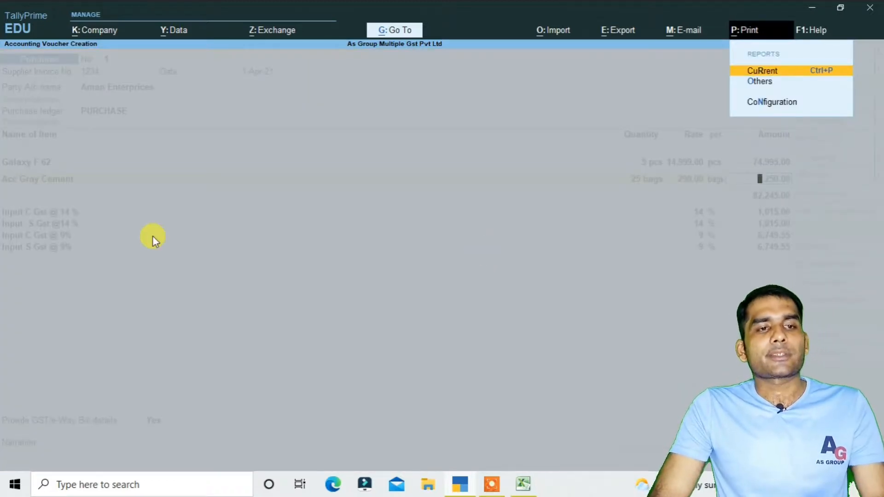
key("Return")
left_click(406, 325)
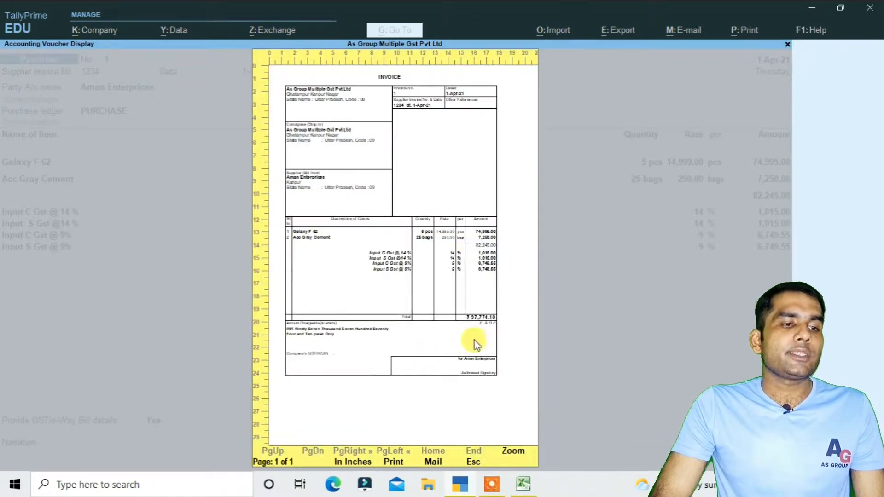
left_click(520, 452)
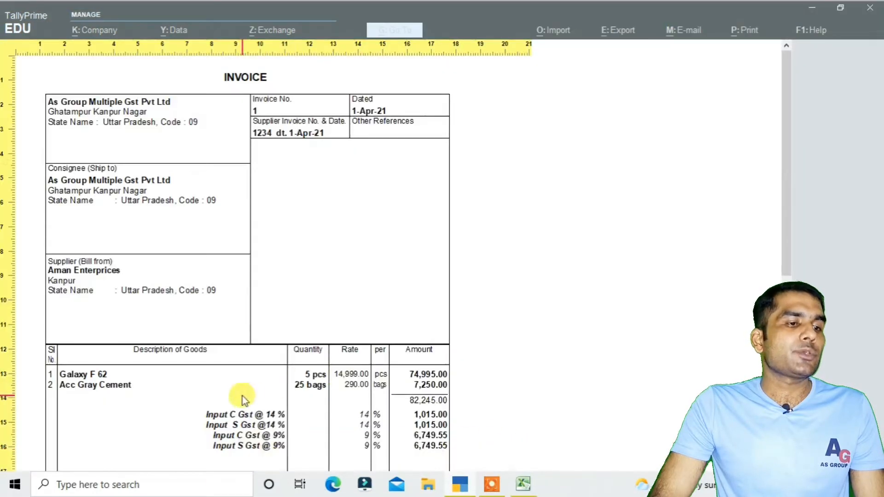
scroll(242, 396, "down", 1)
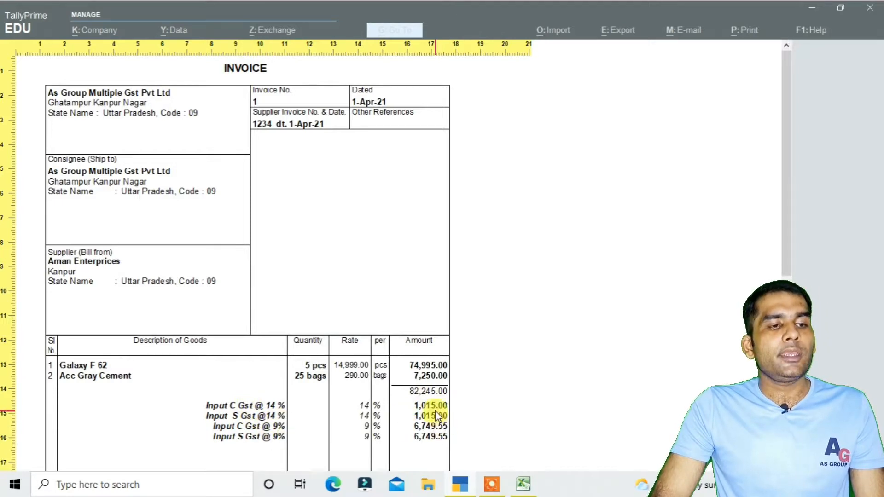
scroll(435, 411, "down", 3)
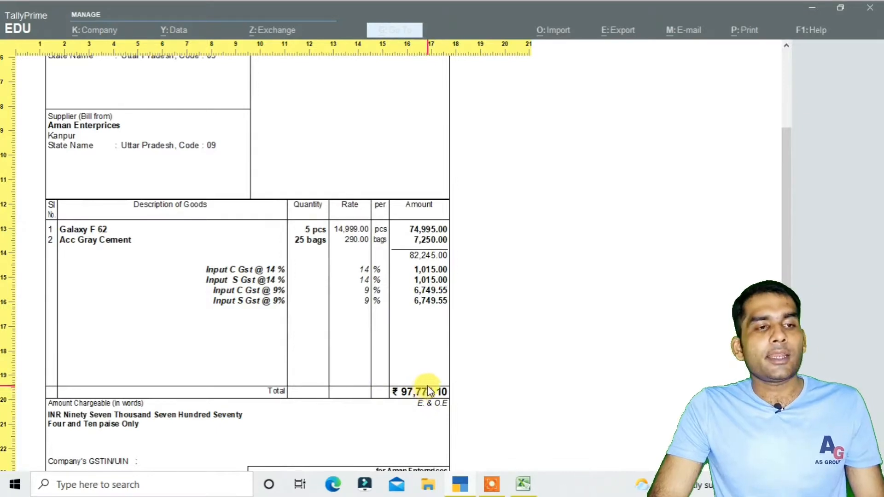
left_click(428, 385)
key("Escape")
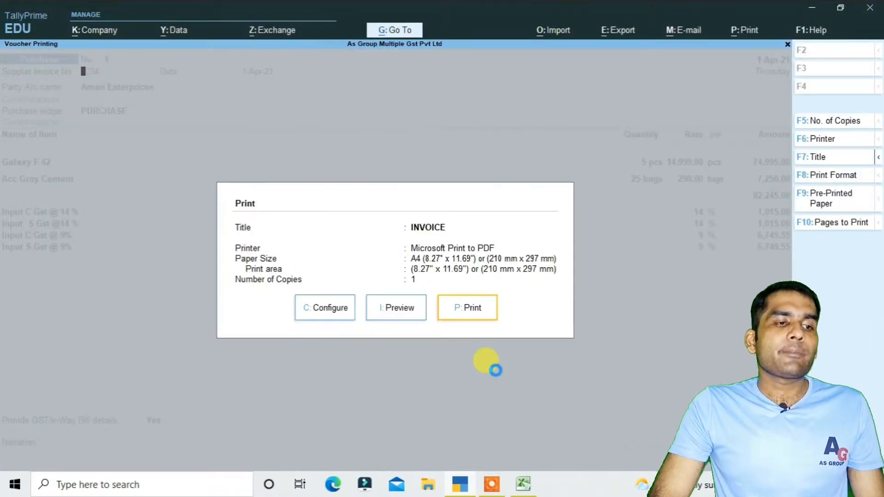
key("Escape")
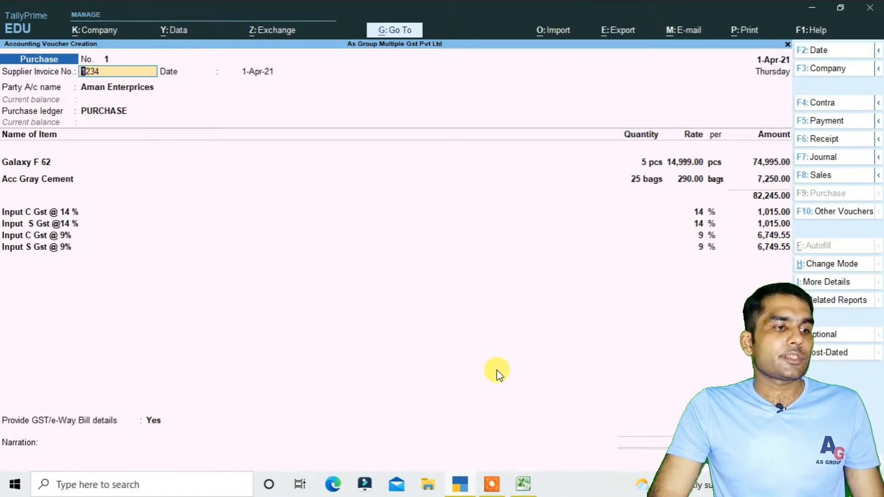
Save the purchase voucher and return to the Gateway of Tally.
key("ctrl+a")
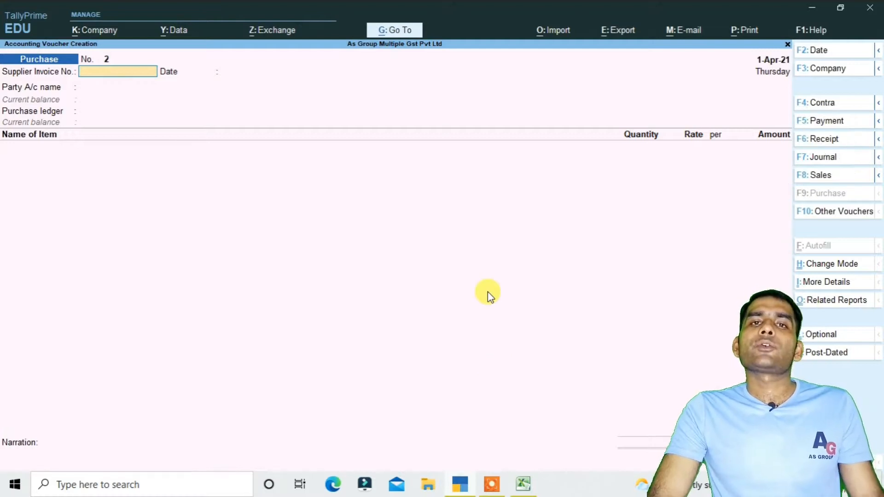
key("Escape")
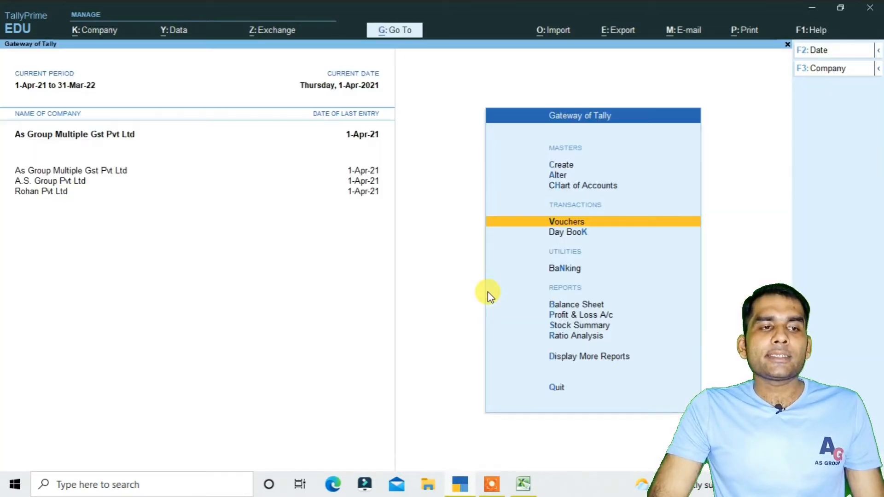
Find the GST reports with the search term Gst and open the GSTR-2 report.
key("alt")
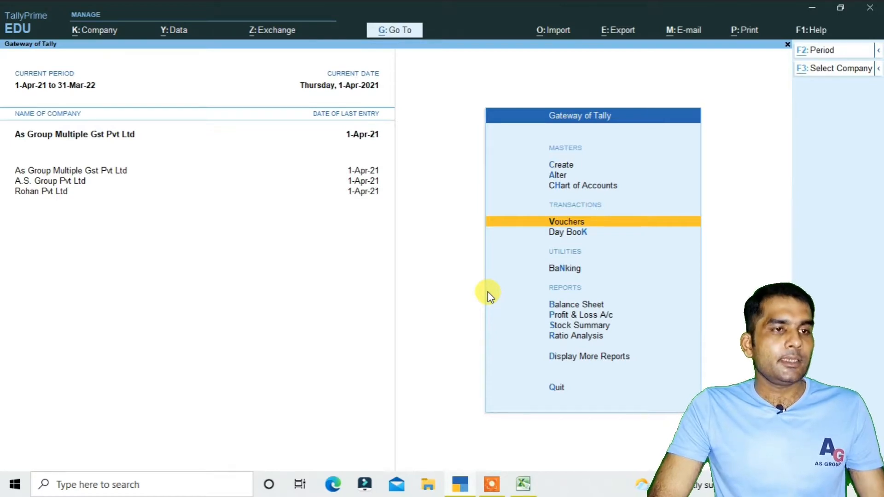
key("alt+g")
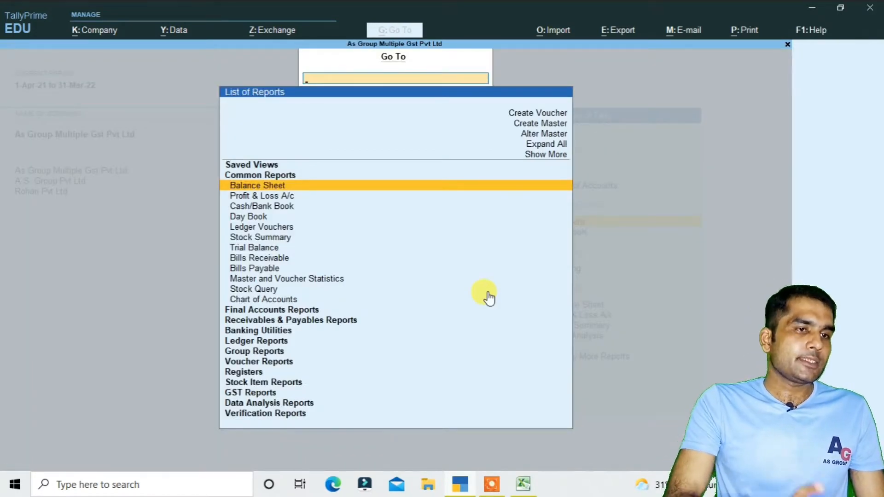
type("Gst")
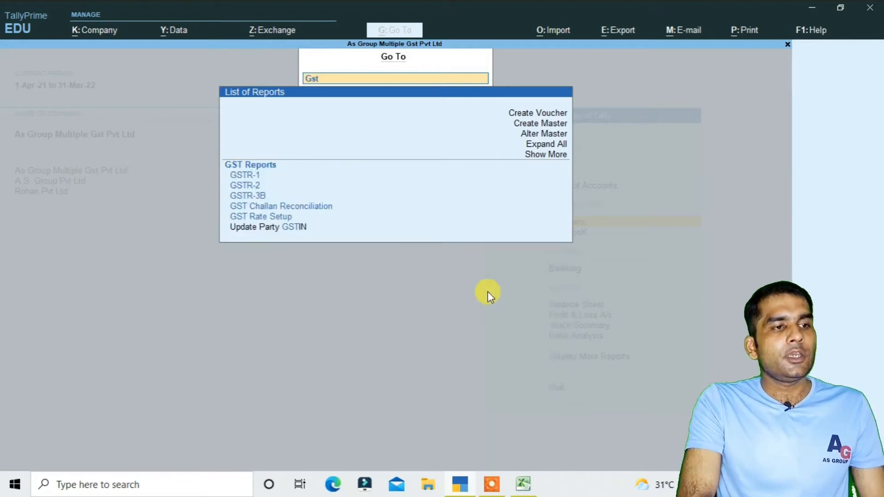
key("Down")
key("Down")
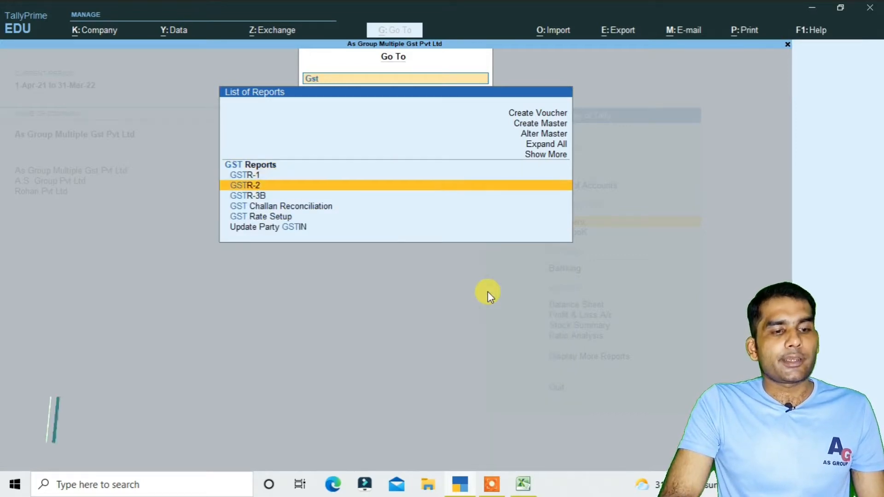
key("Return")
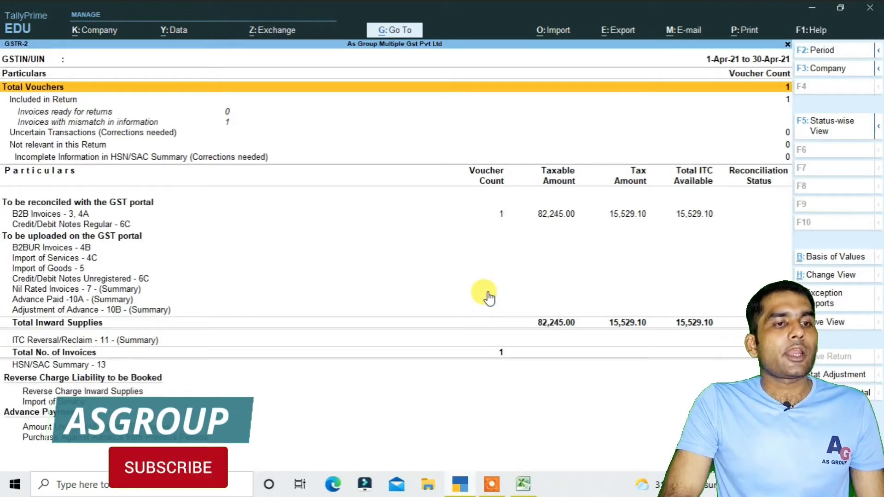